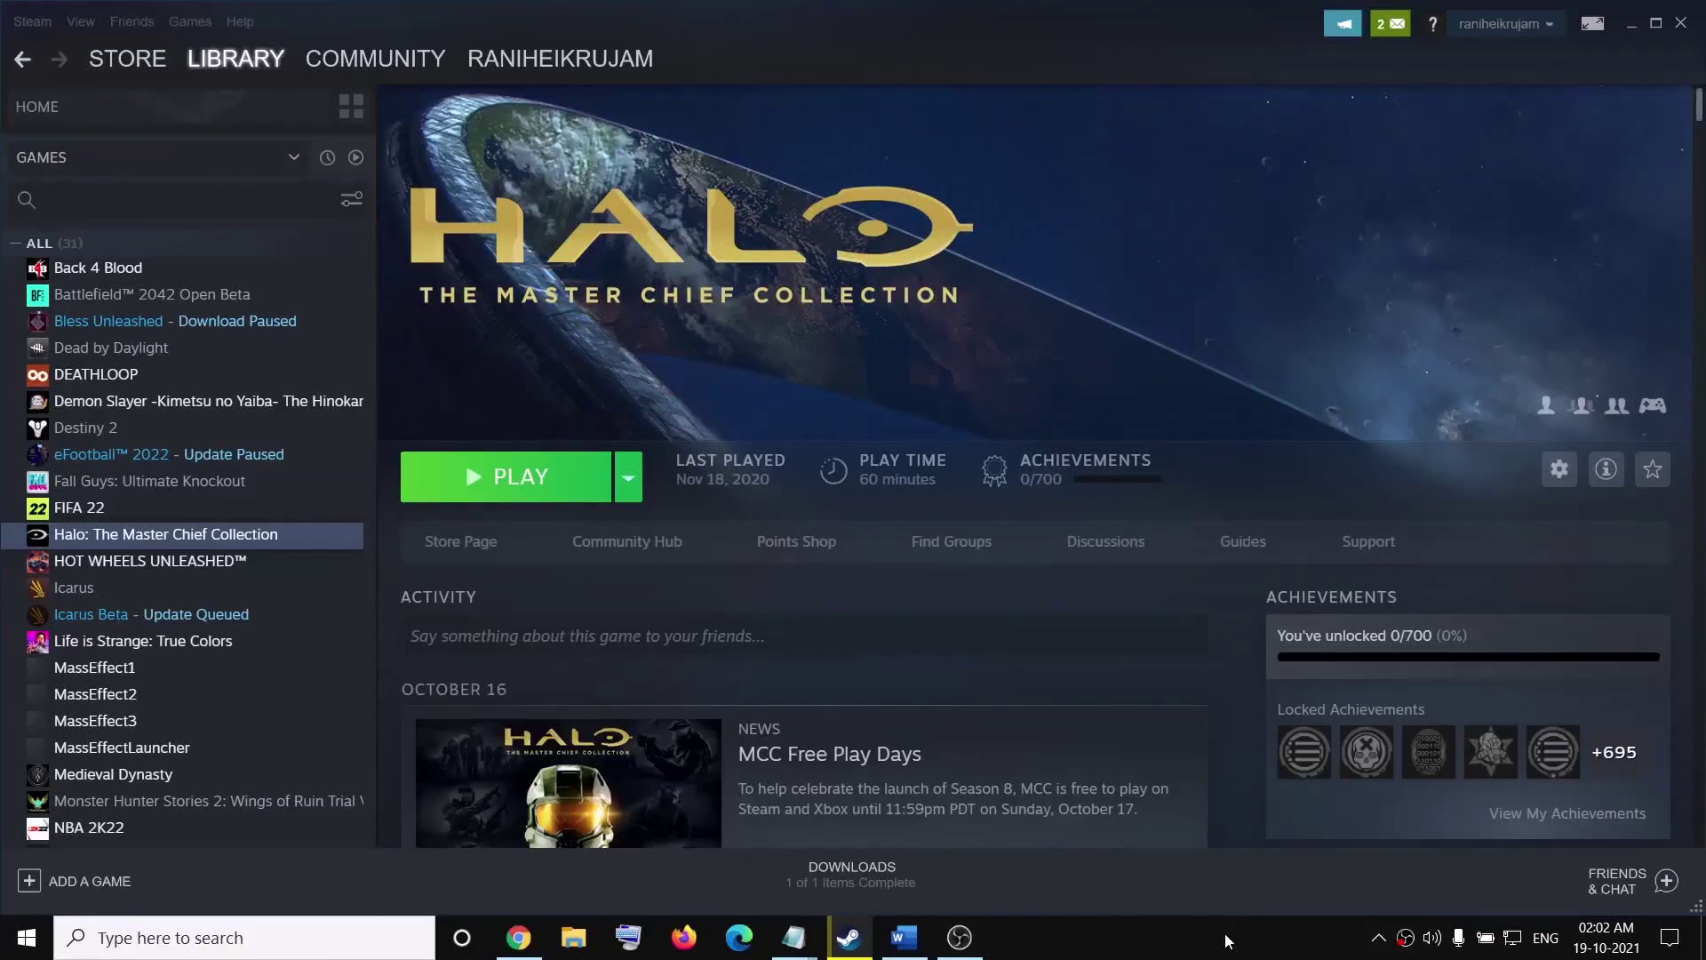
Step: Review the Word fix notes, highlighting the sign-in error title and Step 1's Xbl|Device credential, then minimize them
left_click(904, 937)
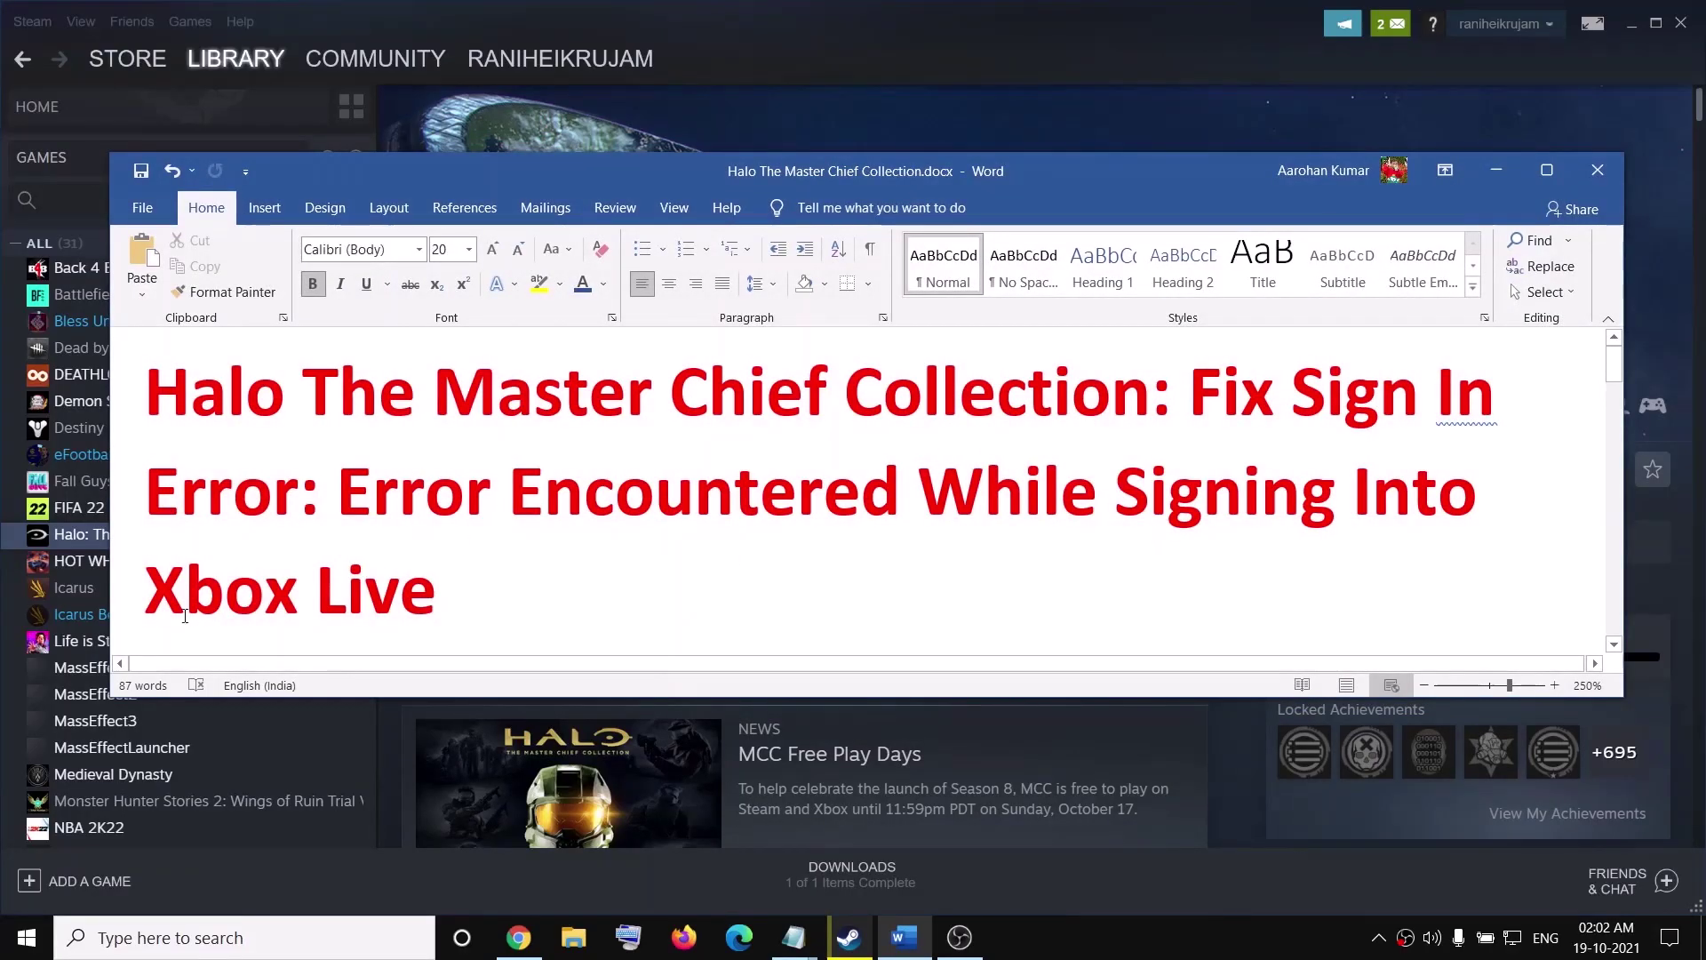
left_click_drag(527, 581, 1276, 395)
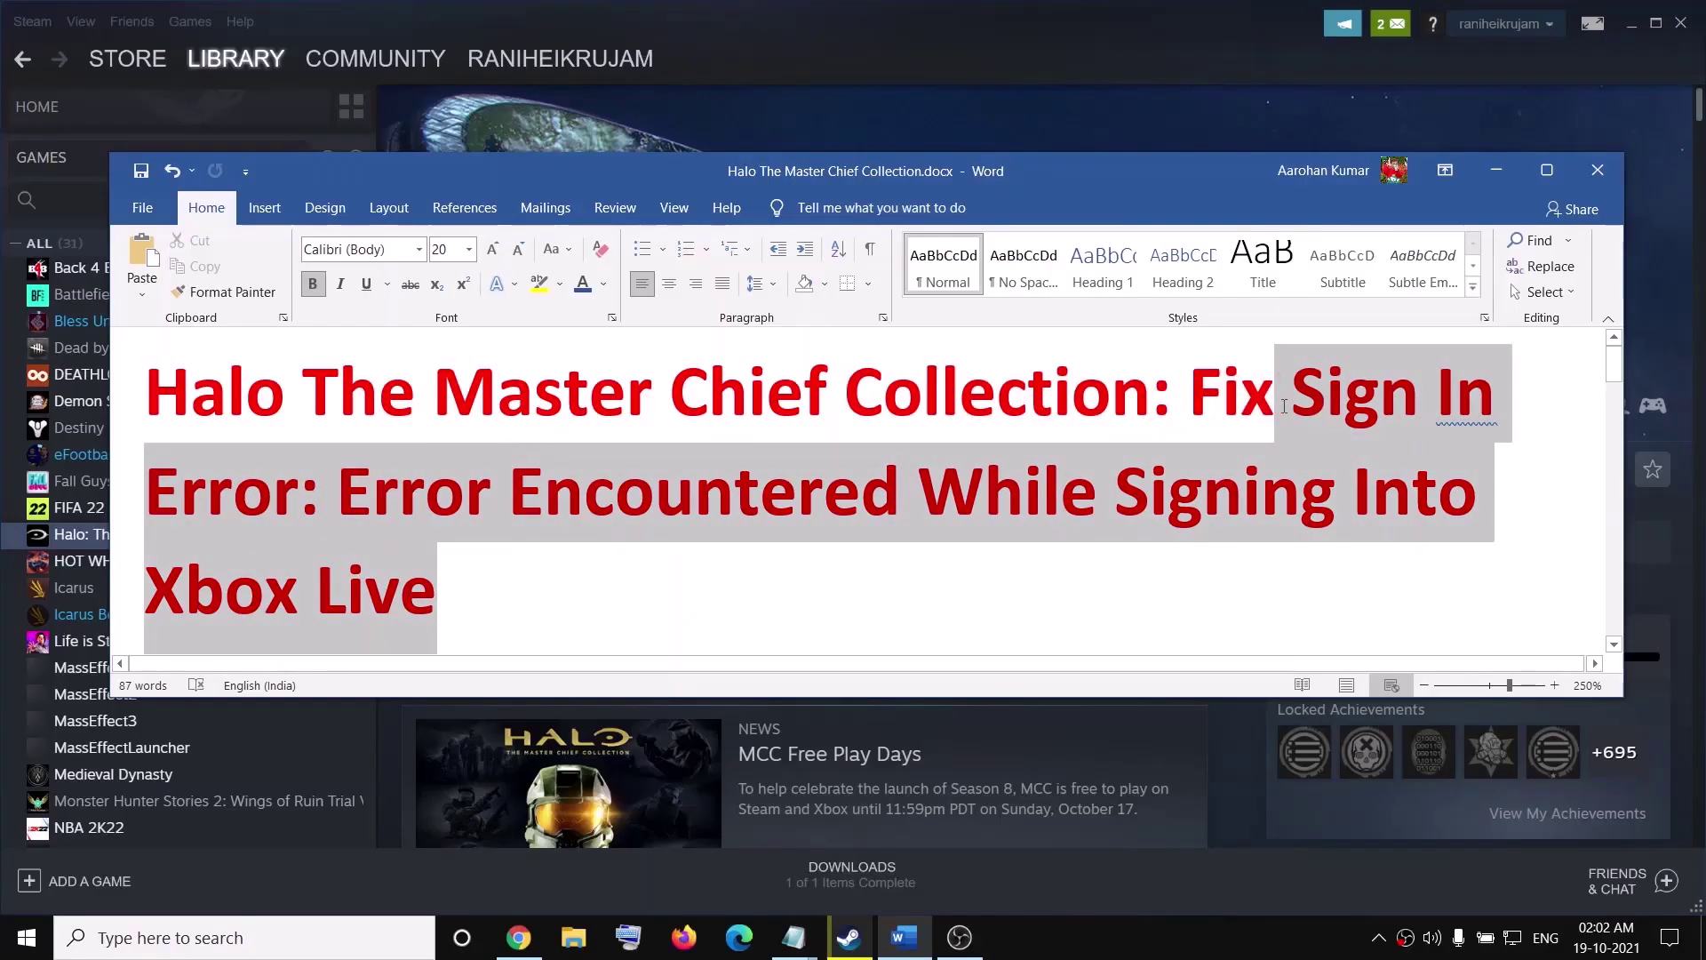
left_click(1495, 171)
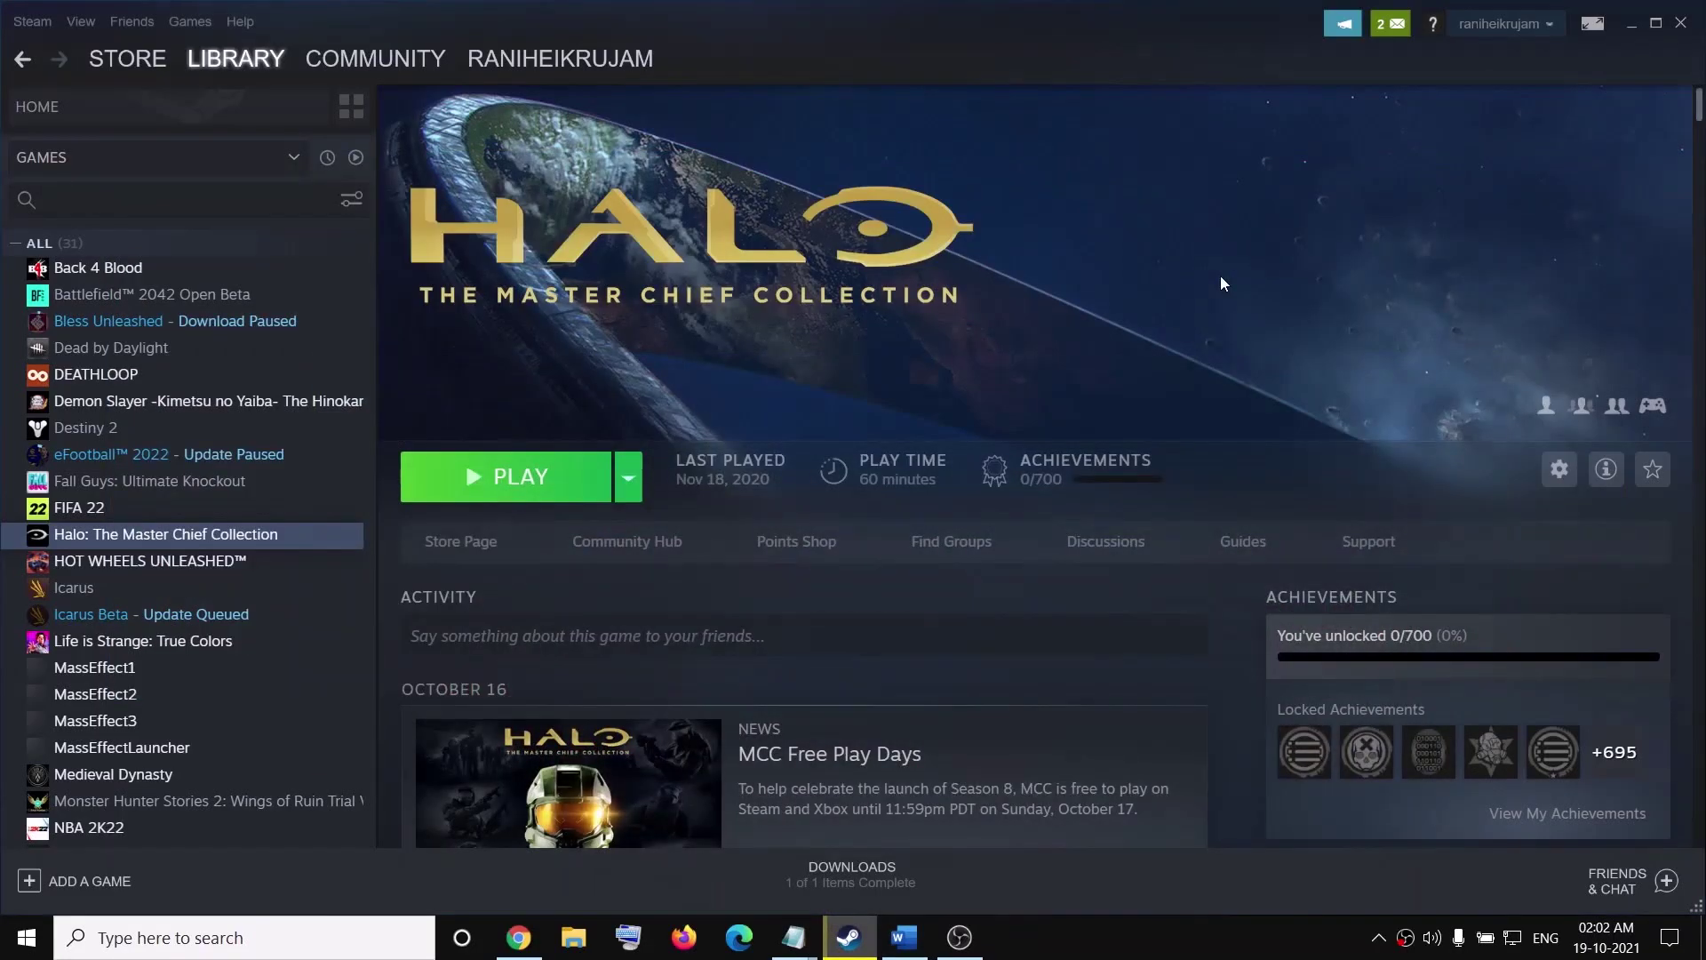
left_click(904, 938)
scroll(799, 506, "down", 3)
left_click_drag(597, 453, 944, 455)
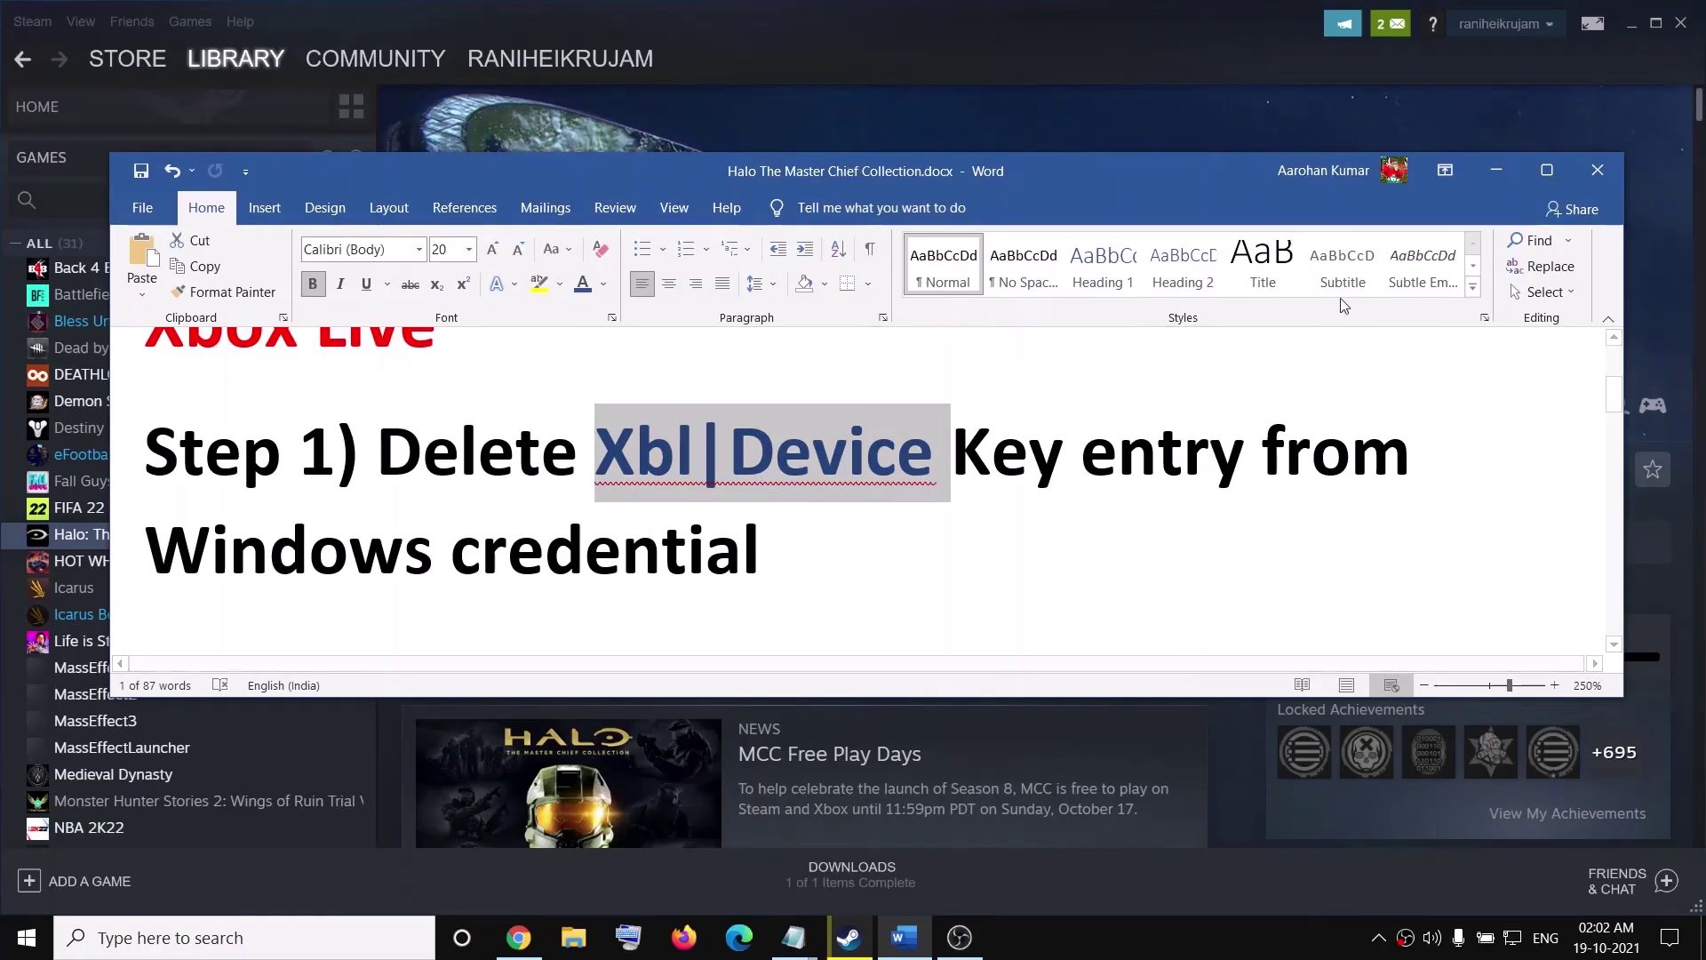
left_click(1496, 171)
Step: Open Credential Manager from Windows search and show the Windows Credentials list
left_click(231, 939)
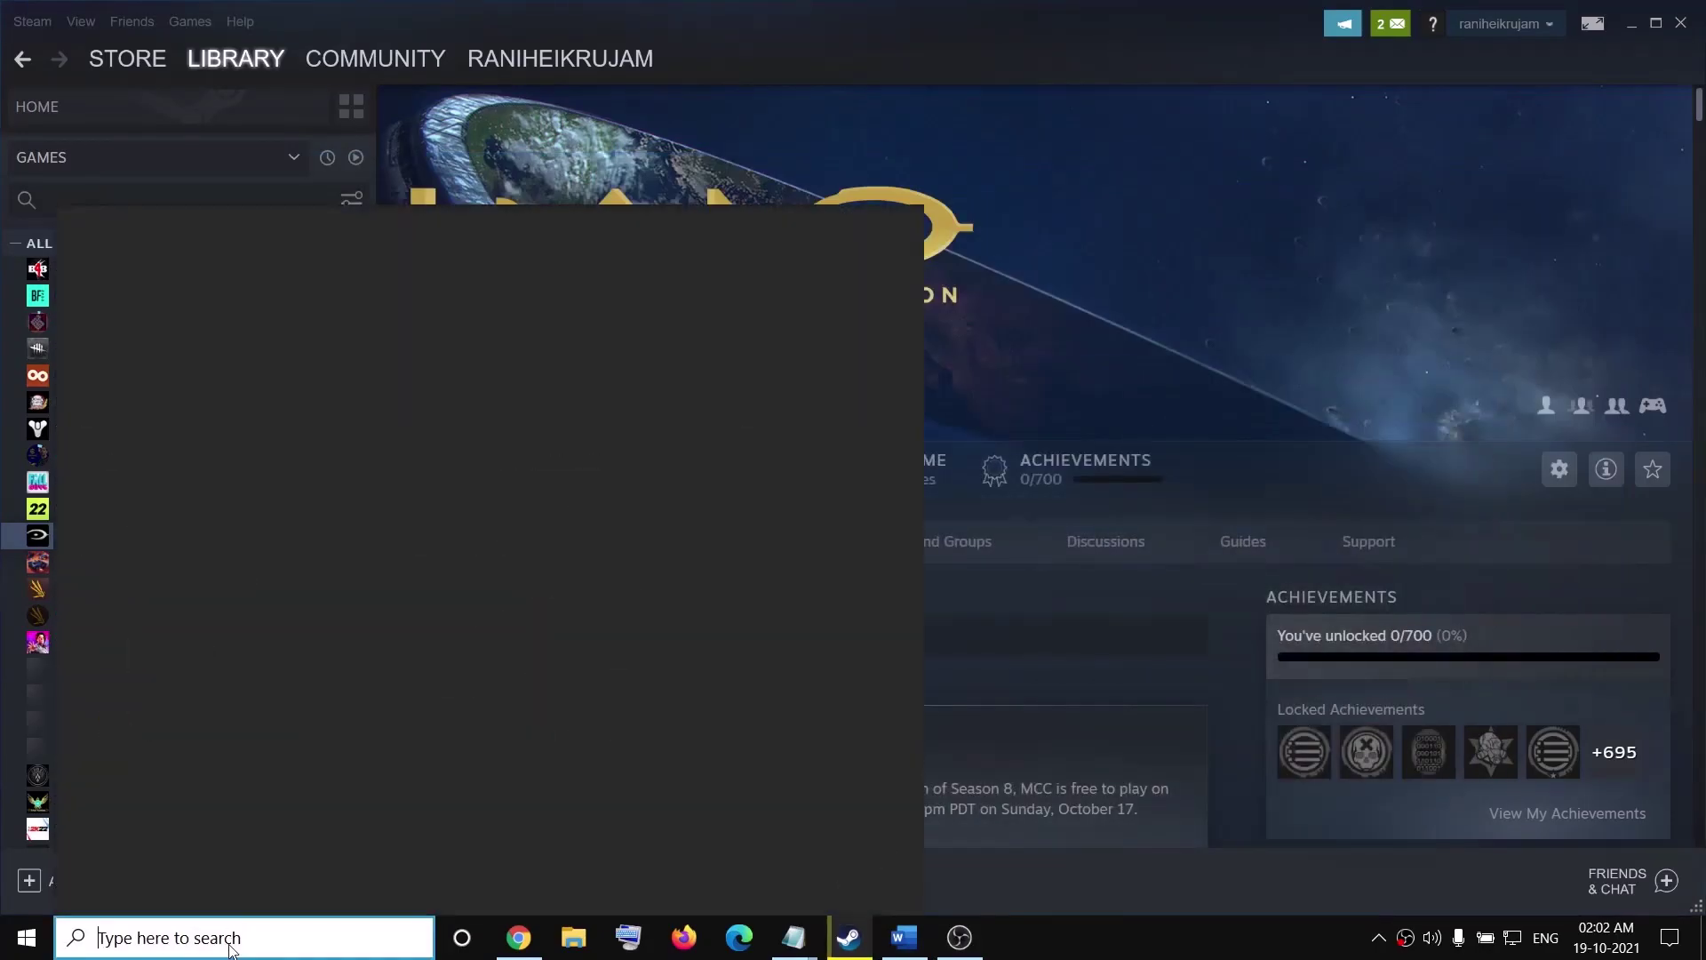
type("creden")
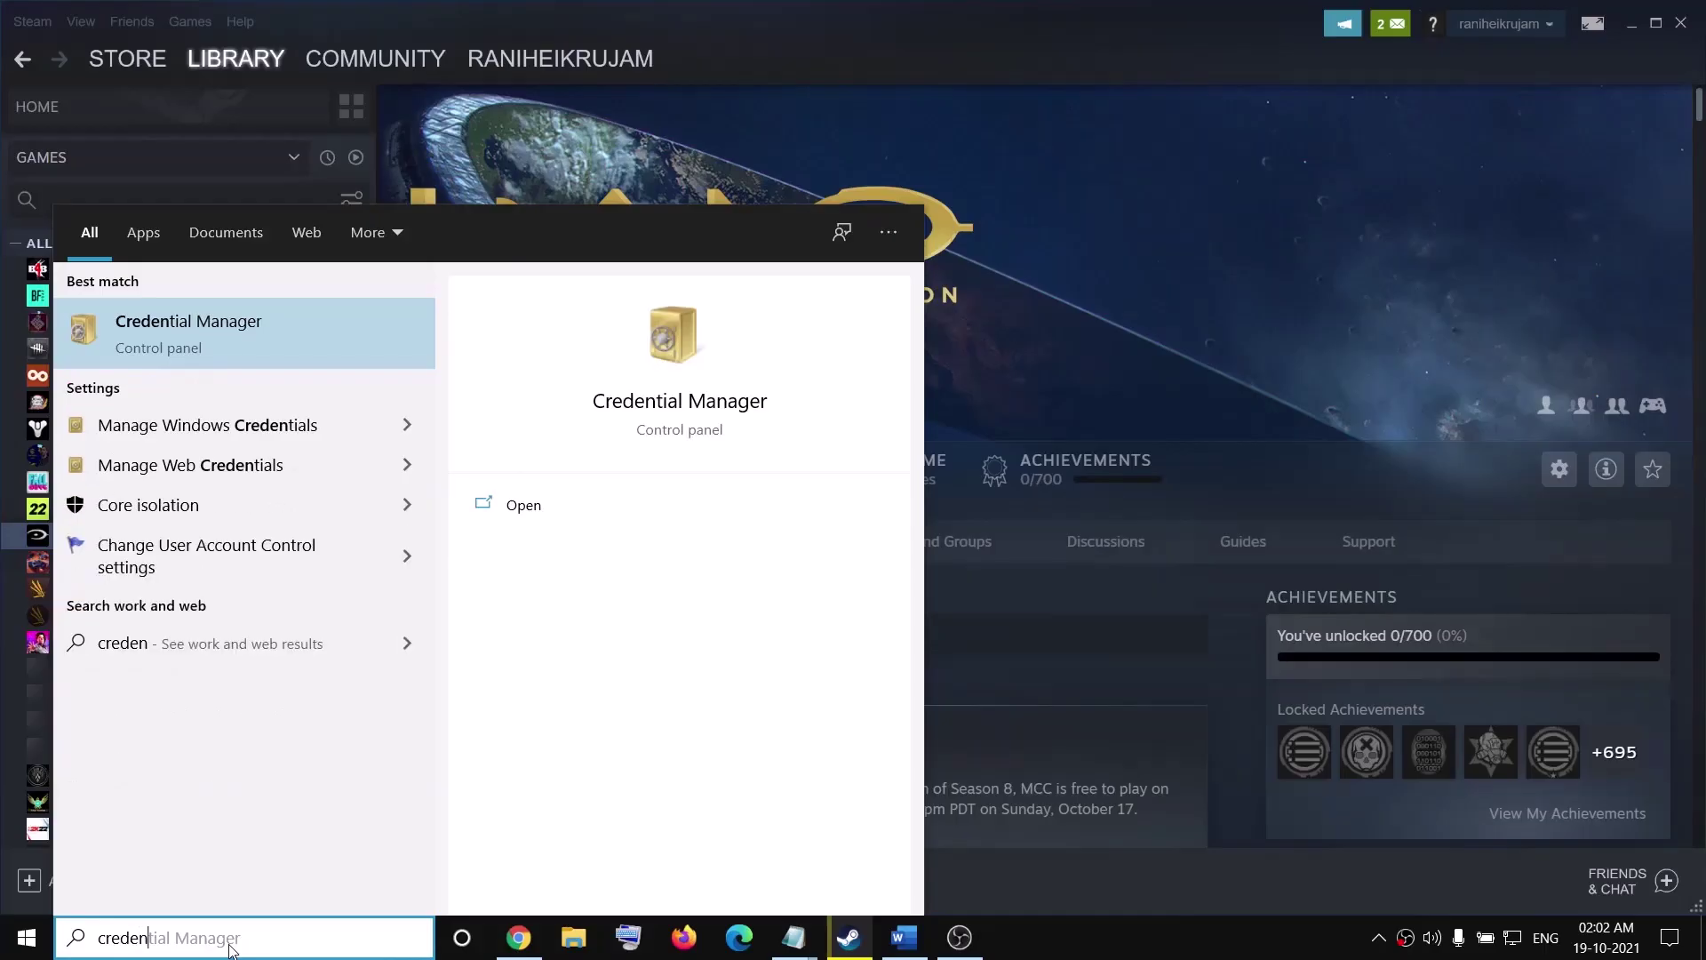
key("Right")
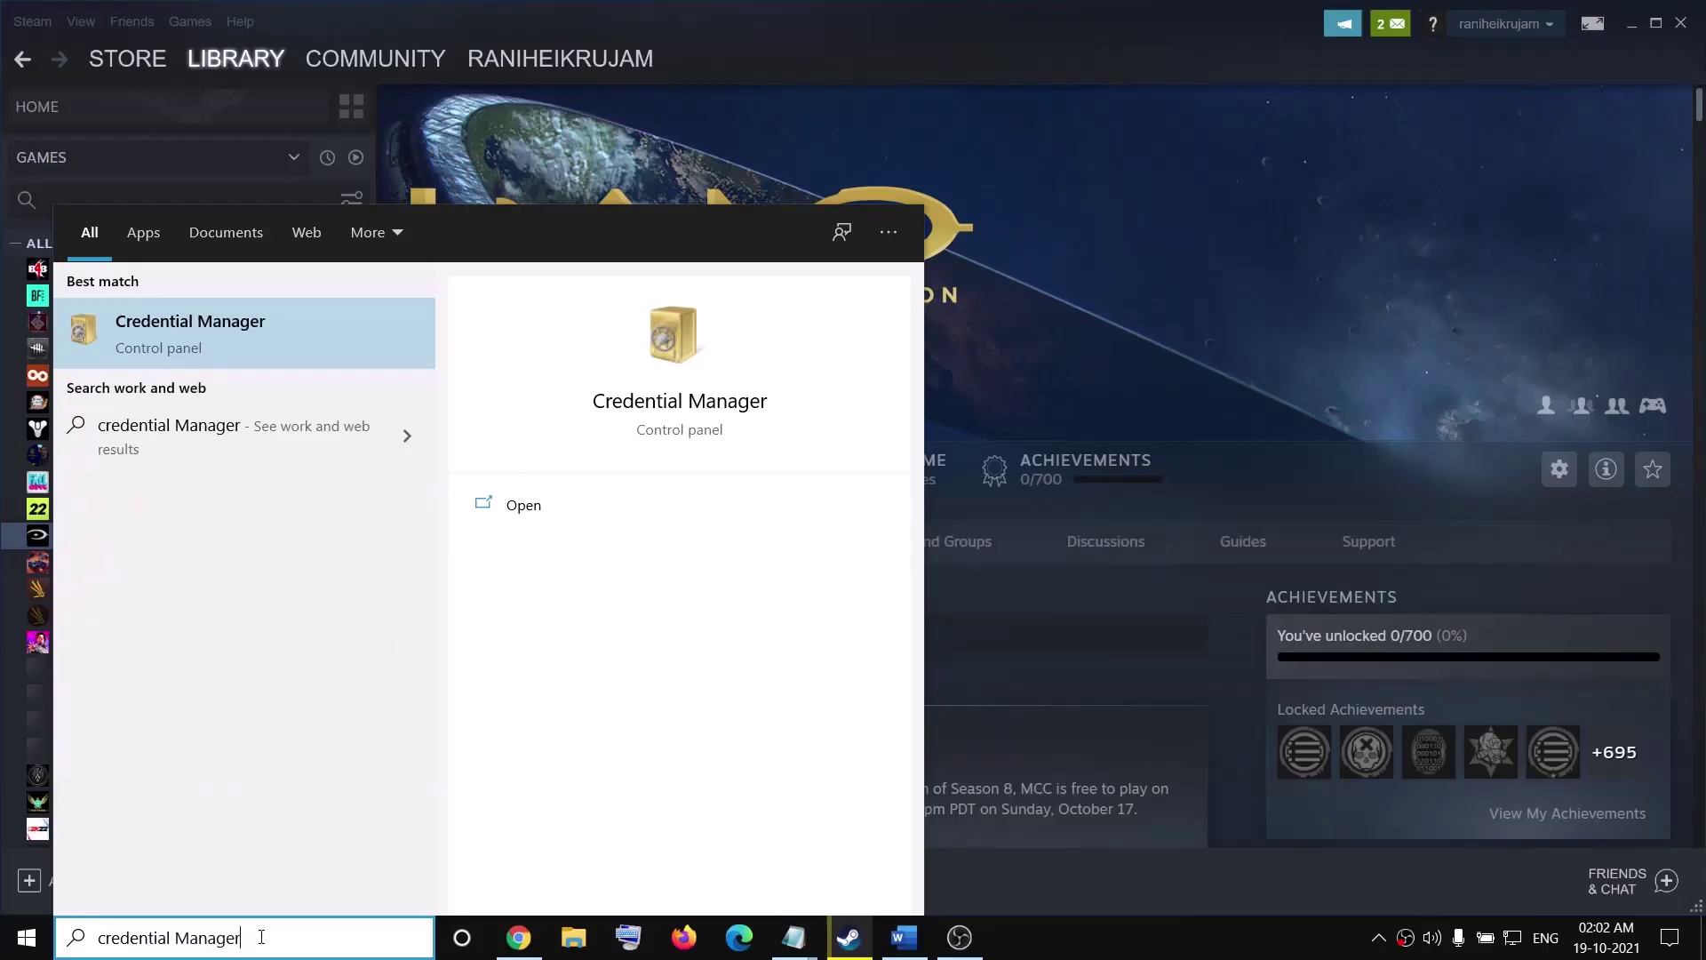
left_click(183, 323)
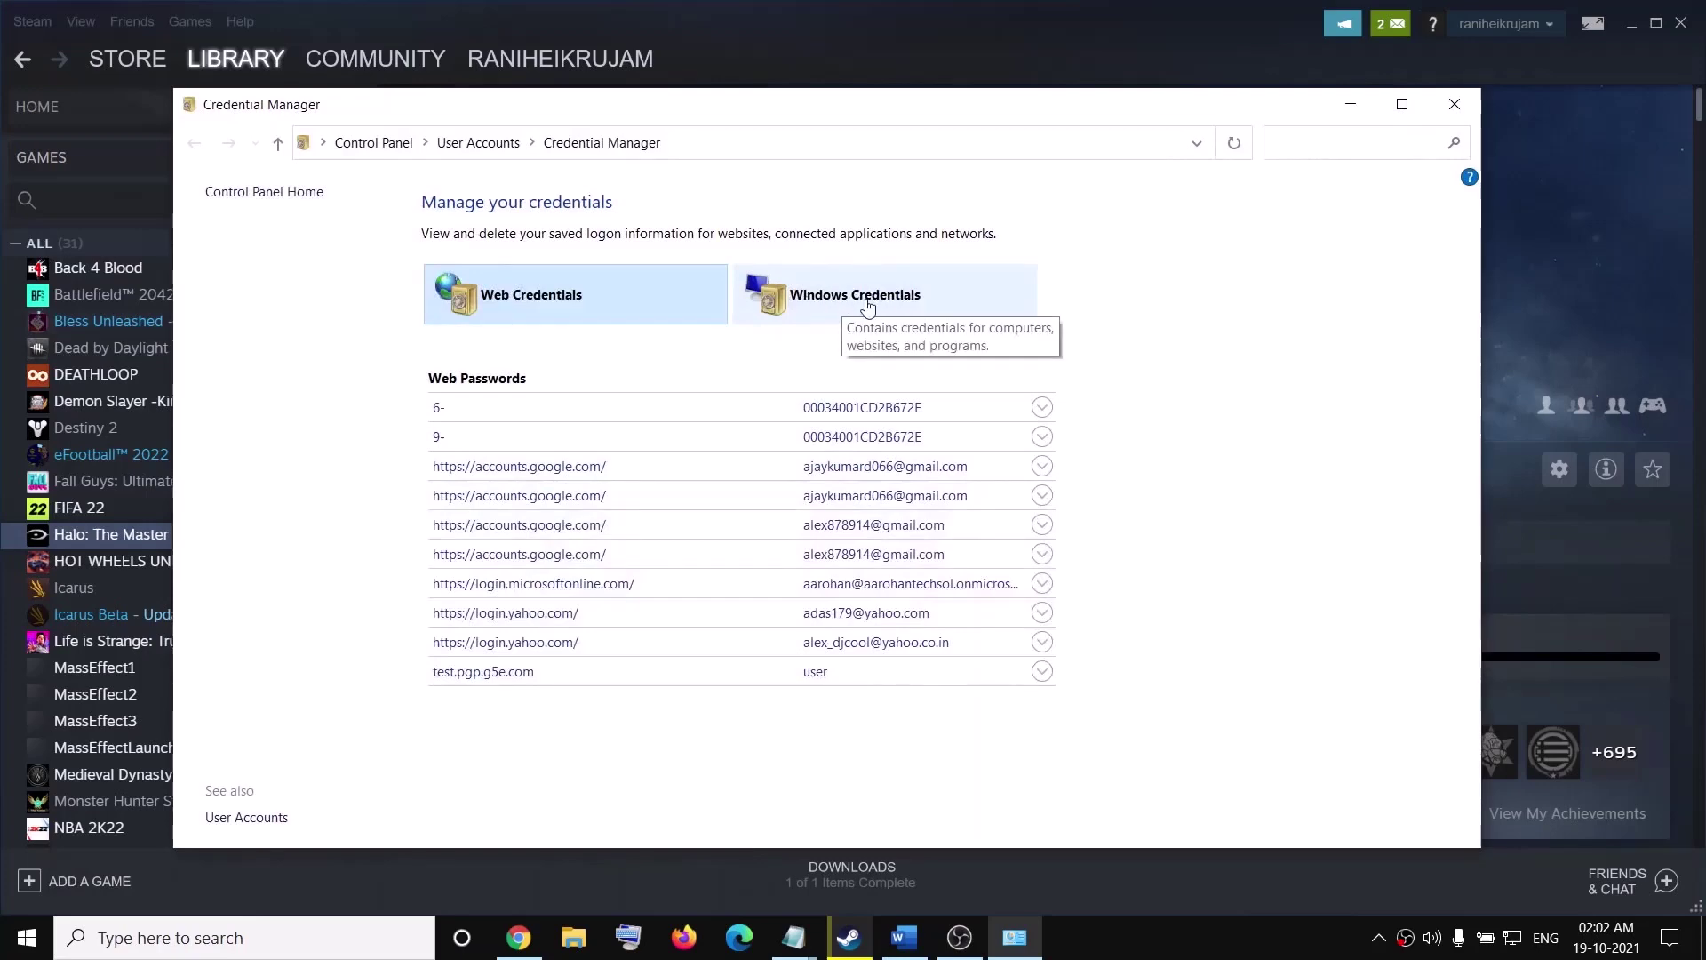
left_click(834, 306)
Step: Remove the XblGrts|DeviceKey generic credential, confirm the deletion, and close Credential Manager
scroll(635, 651, "down", 3)
scroll(635, 652, "down", 3)
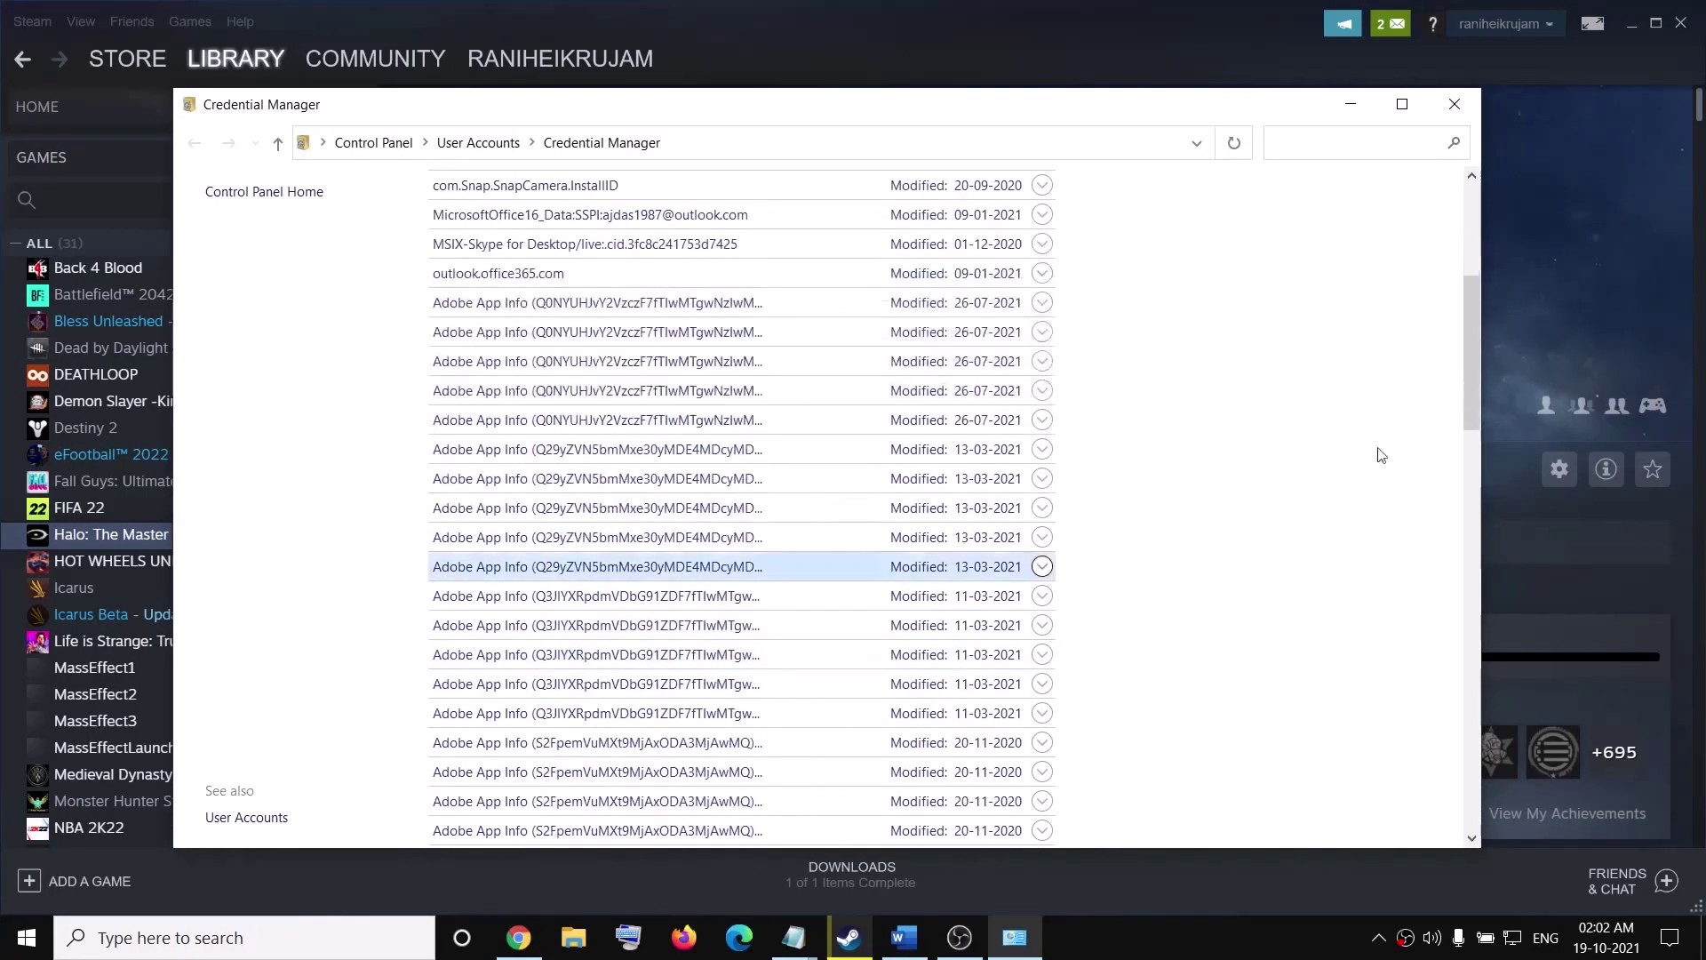
left_click_drag(1465, 354, 1517, 763)
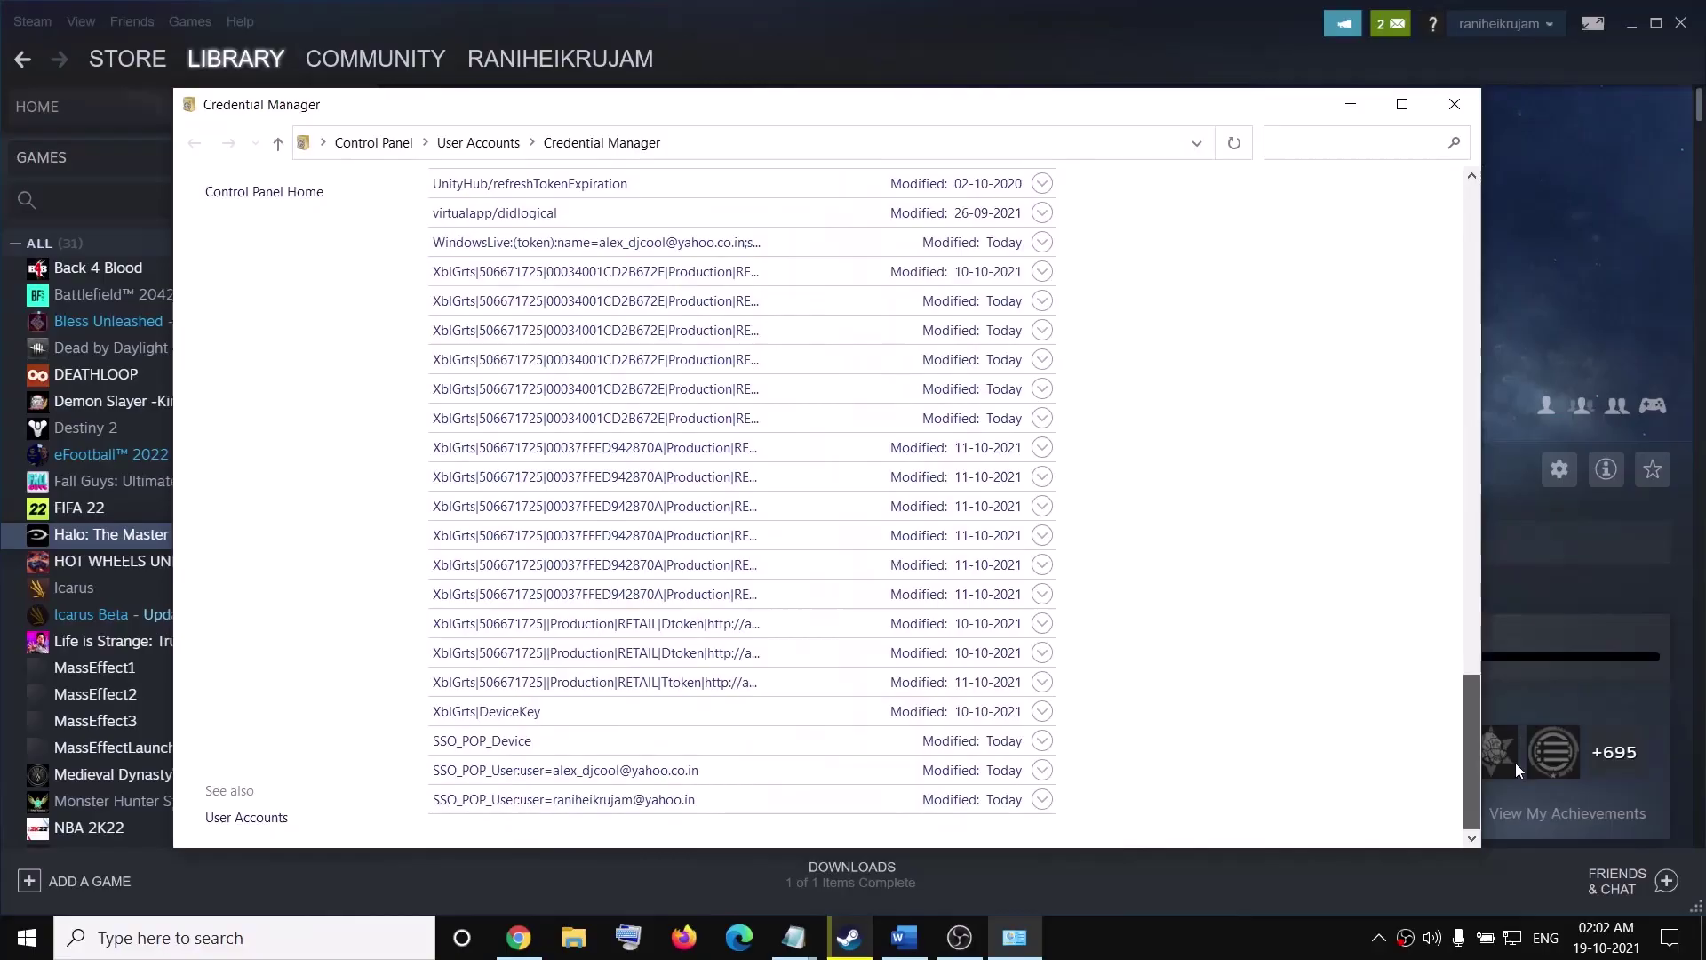
left_click(442, 719)
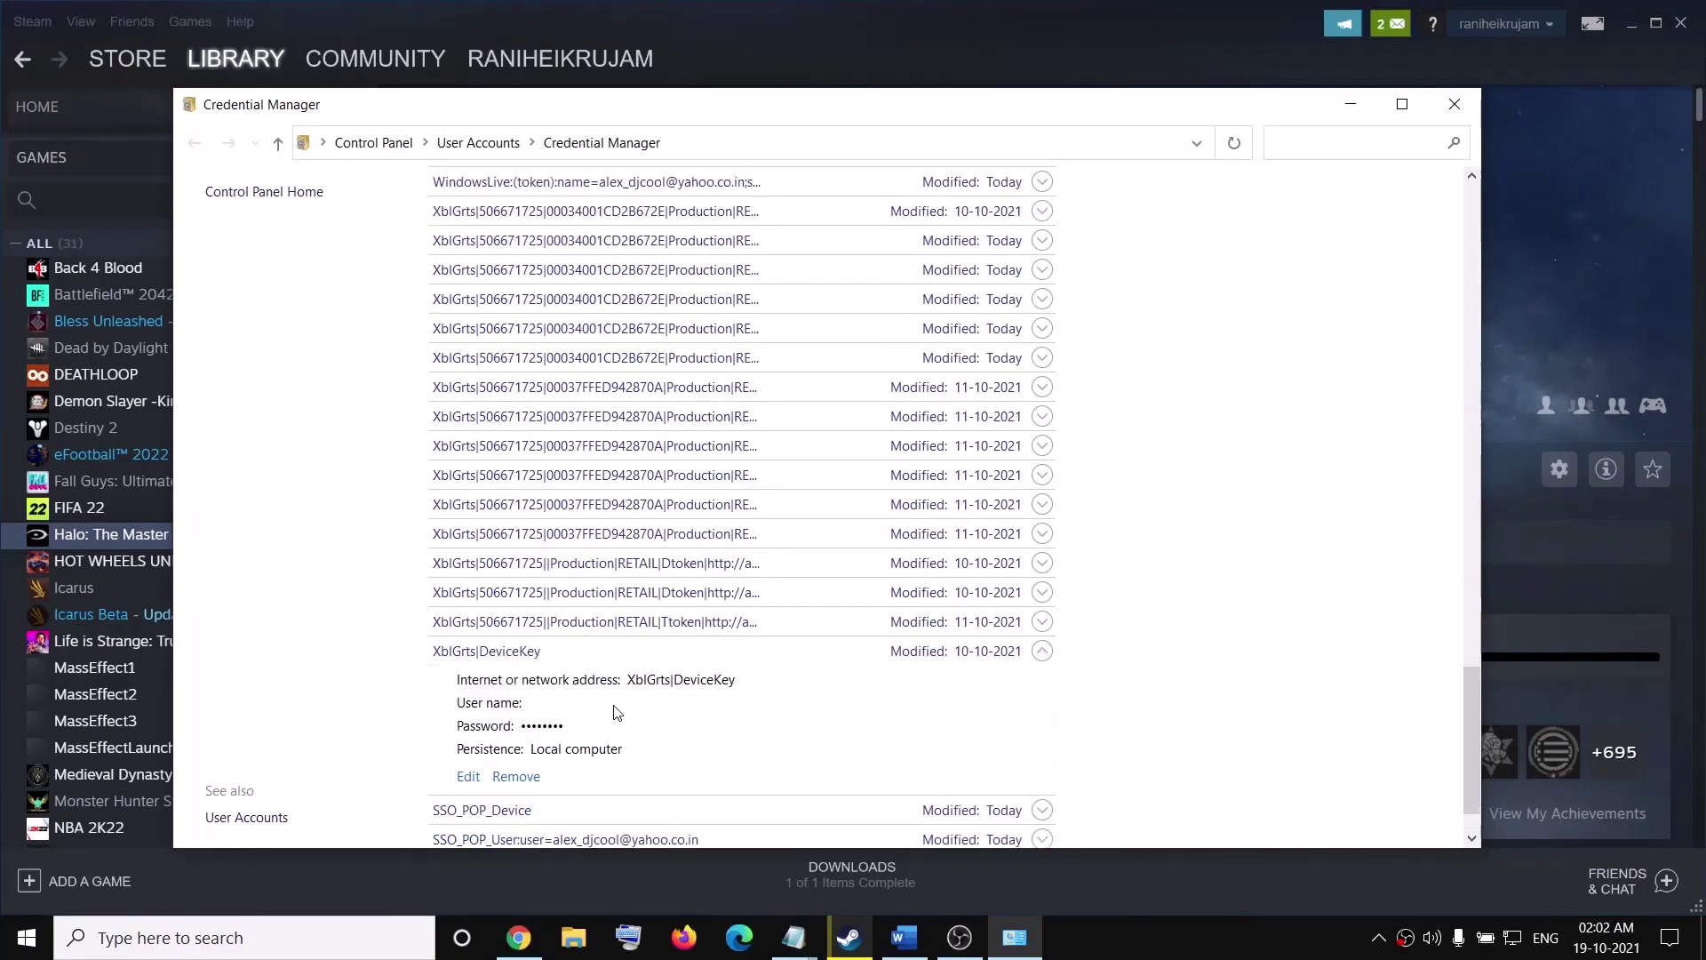
scroll(705, 698, "down", 1)
left_click(506, 758)
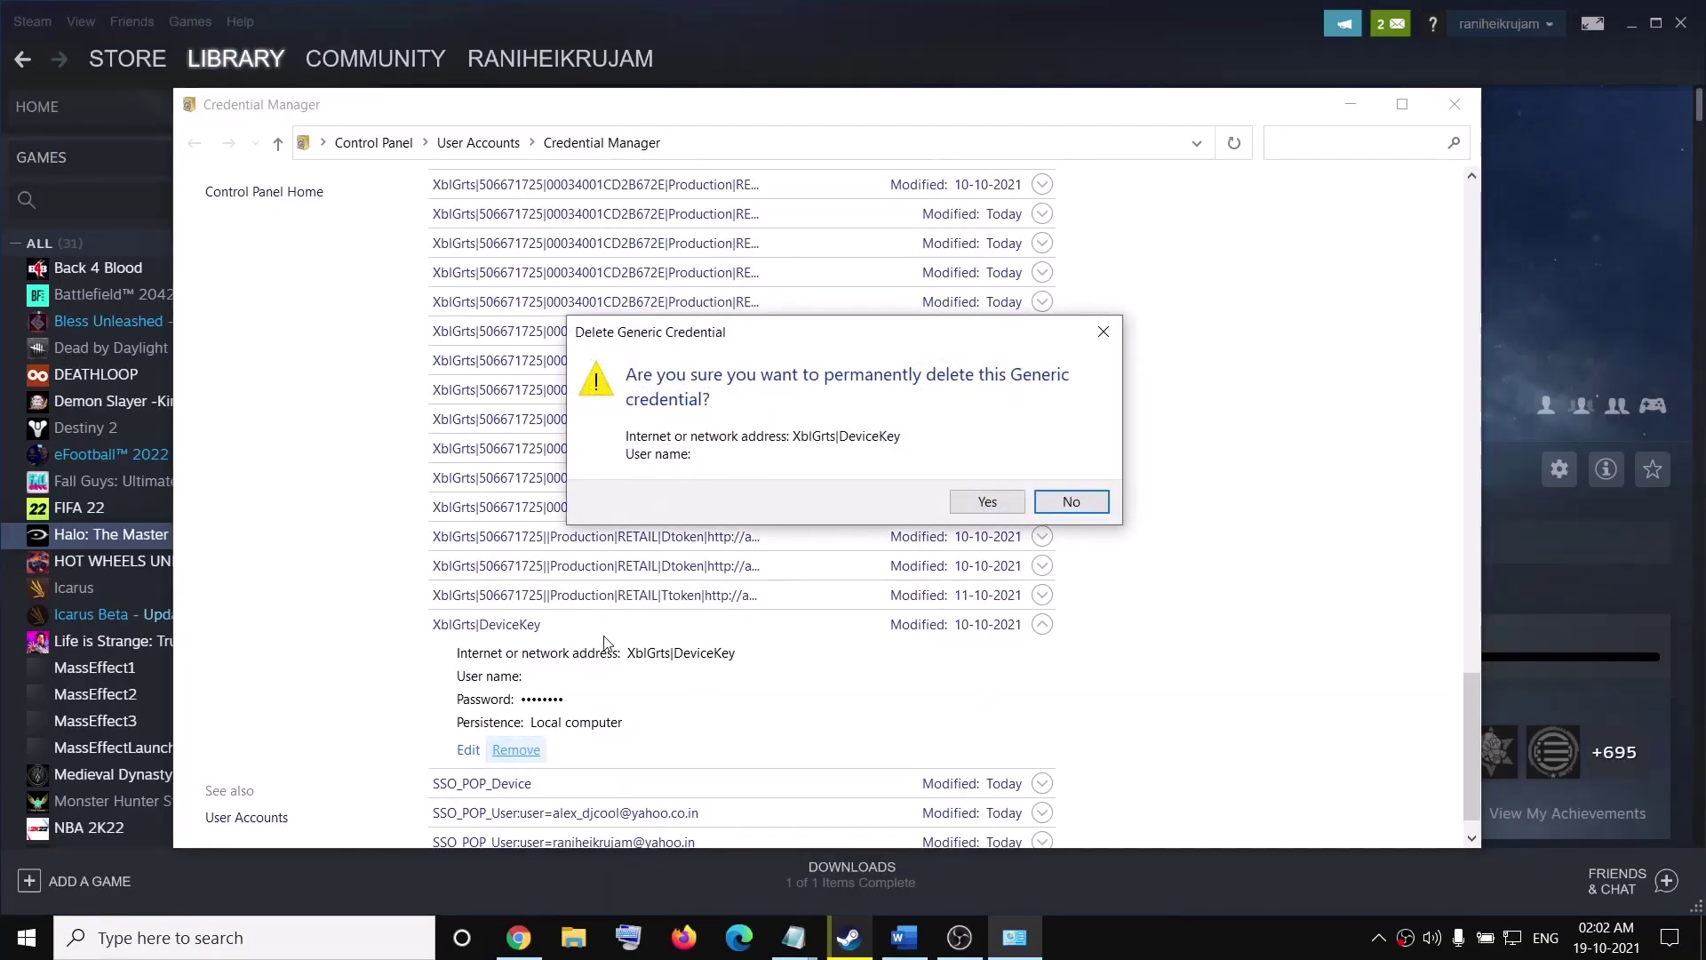
left_click(1013, 500)
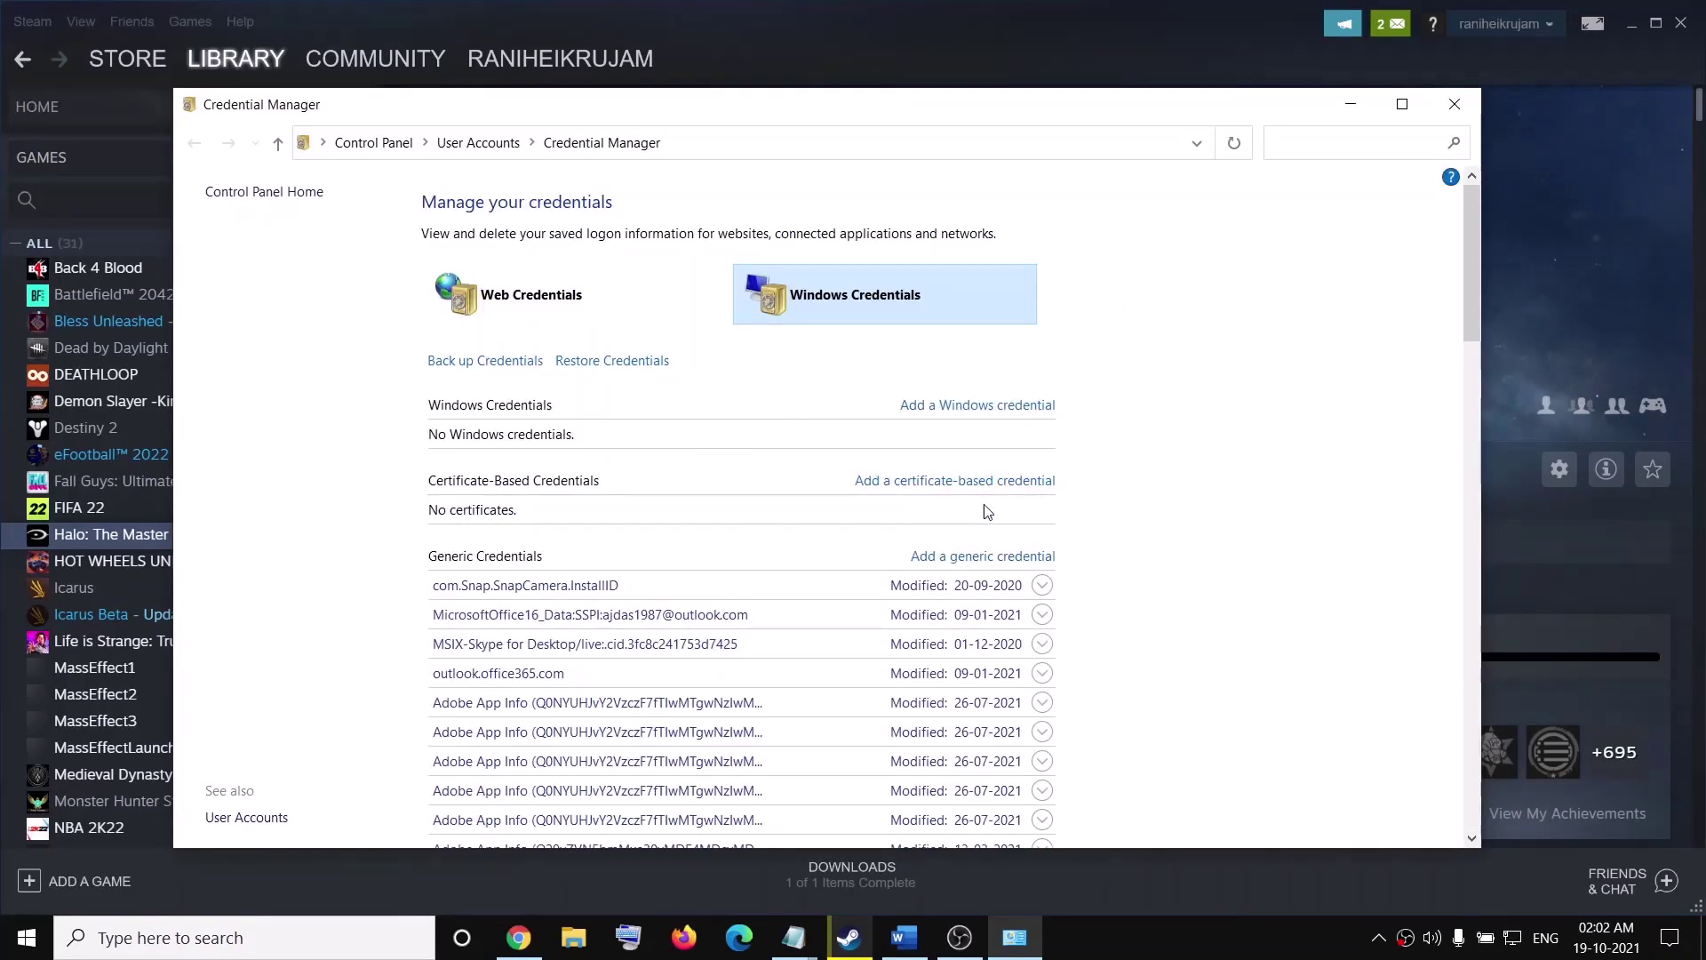
left_click(1454, 104)
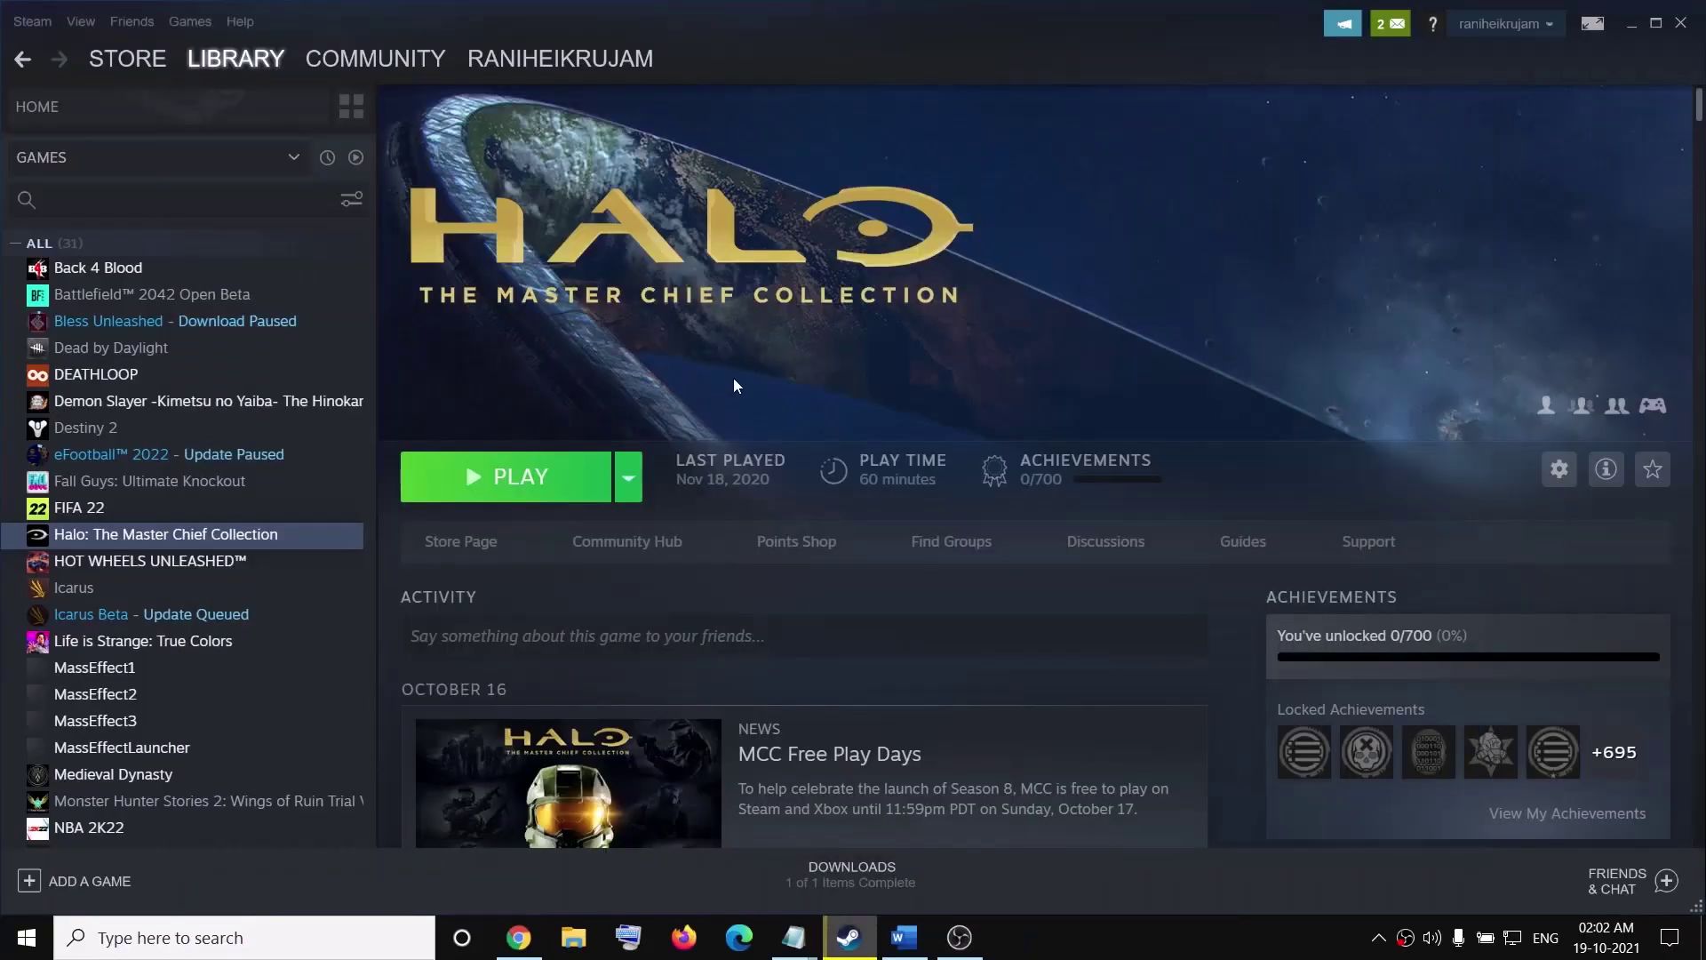
Step: Highlight Step 2's C:/Users/Username/AppData/LocalLow/MCC folder path in the Word notes
key("alt+Tab")
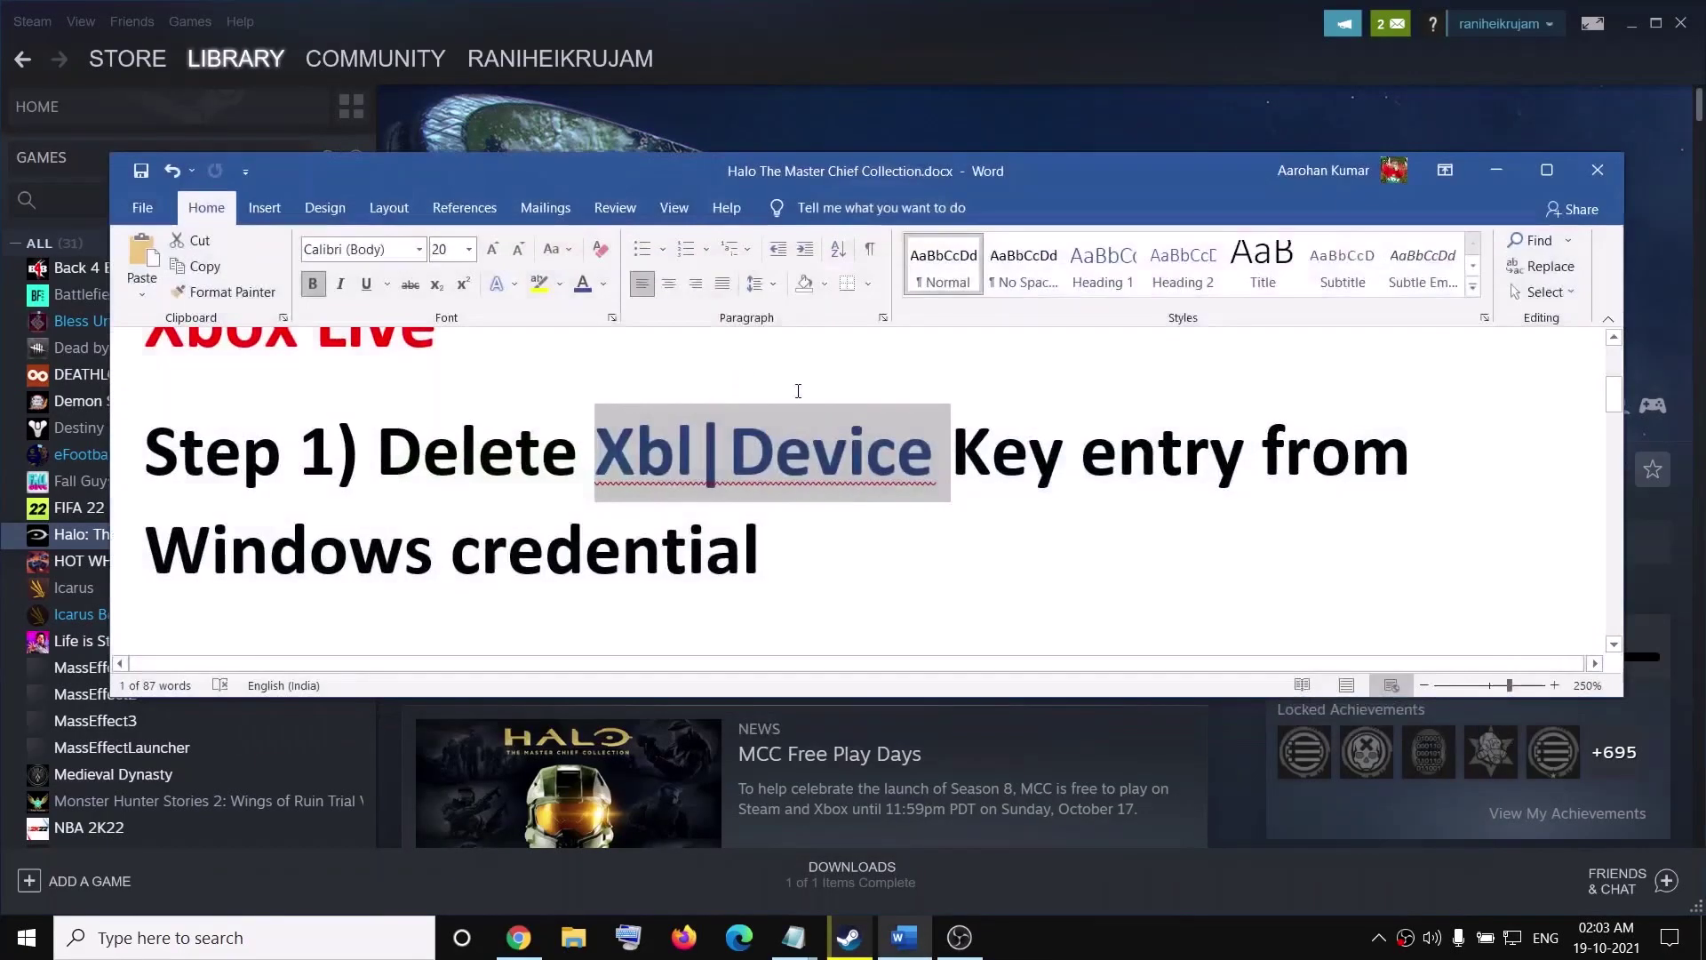
left_click_drag(398, 449, 836, 511)
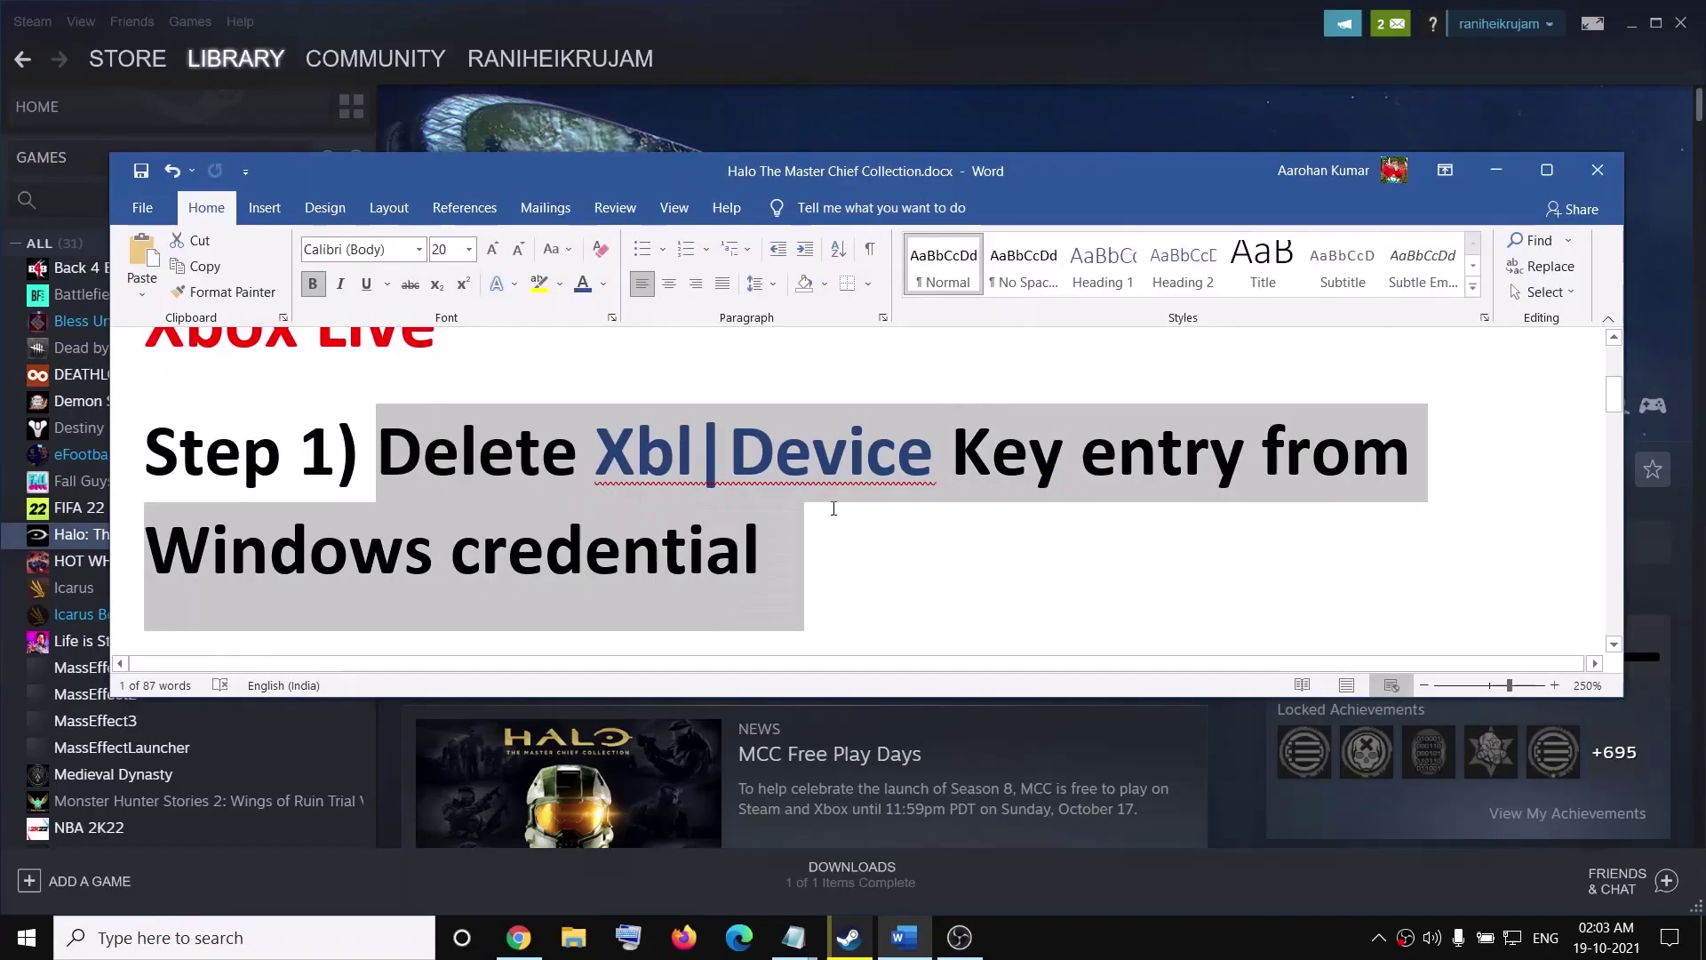
scroll(468, 549, "down", 2)
scroll(469, 548, "down", 3)
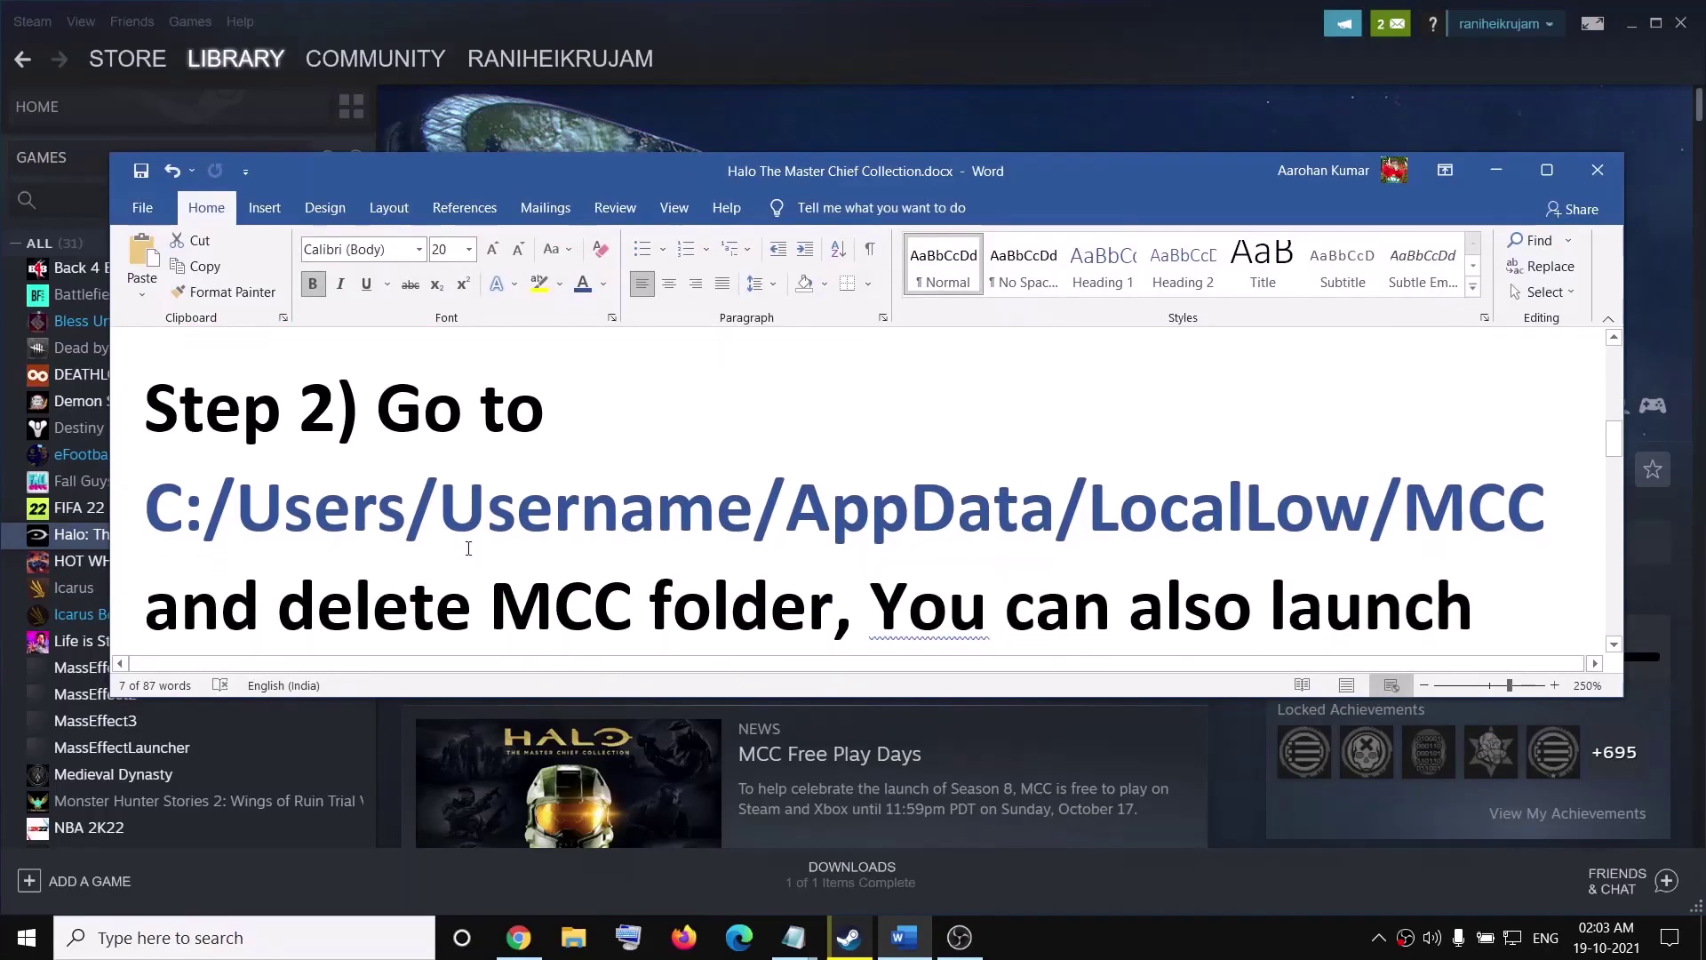
left_click_drag(276, 498, 1555, 511)
left_click(576, 938)
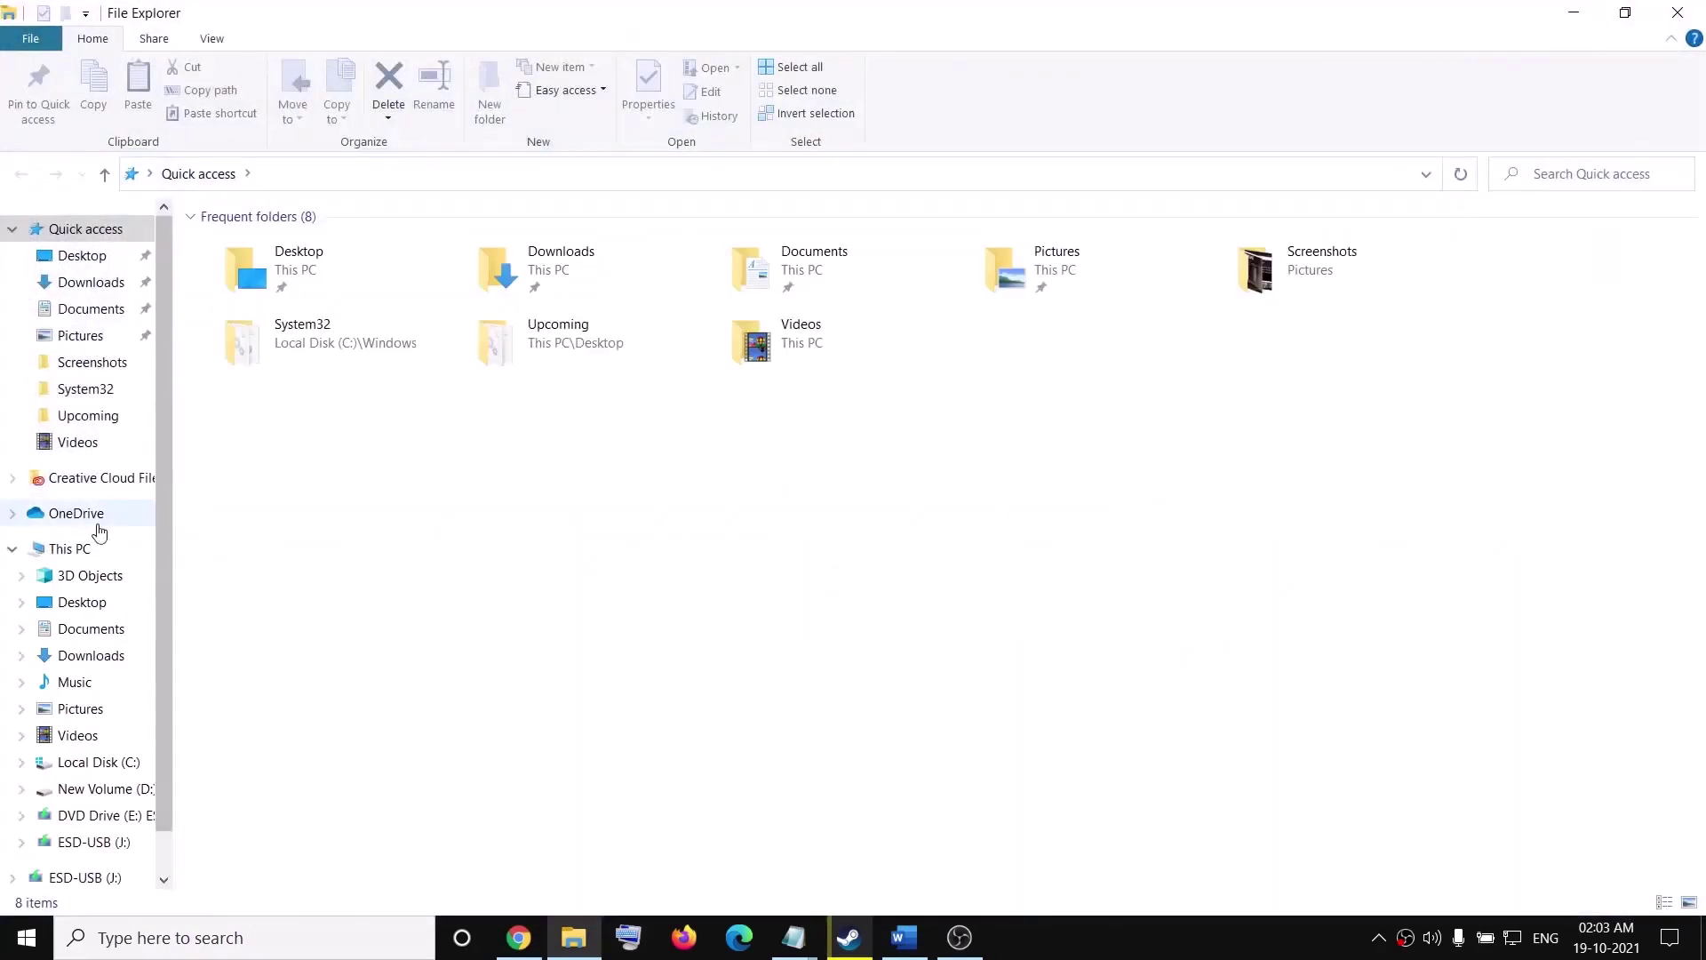
Step: Browse File Explorer to C:\Users\Test\AppData\LocalLow
left_click(89, 545)
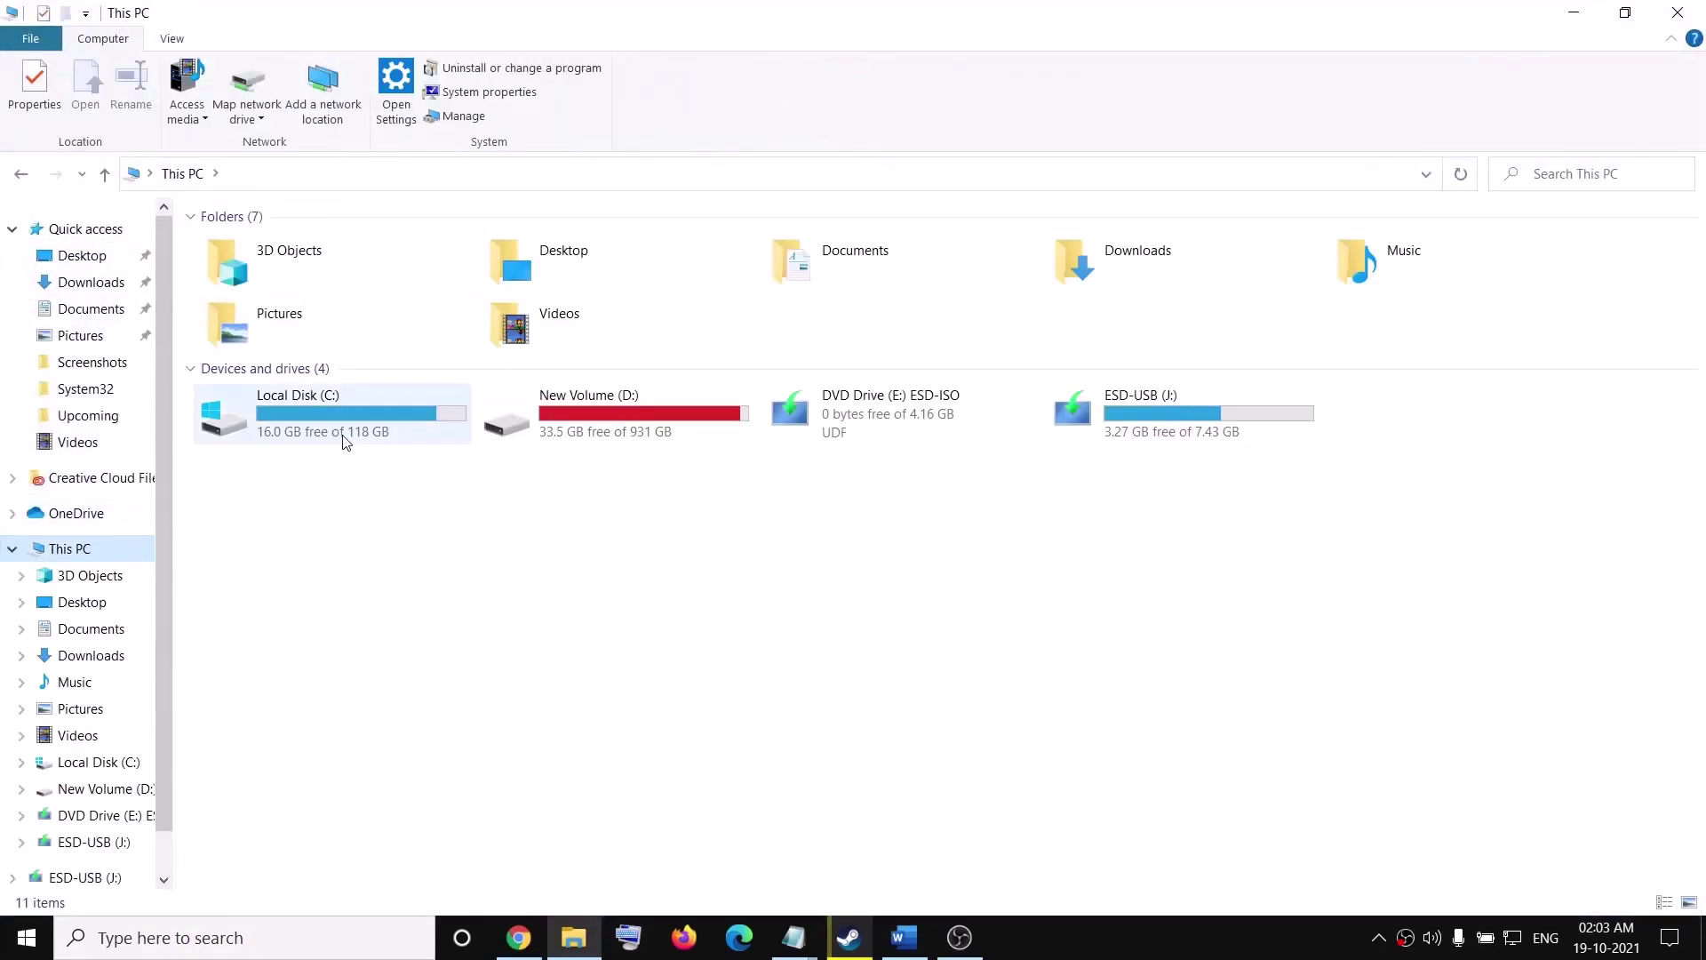
double_click(343, 439)
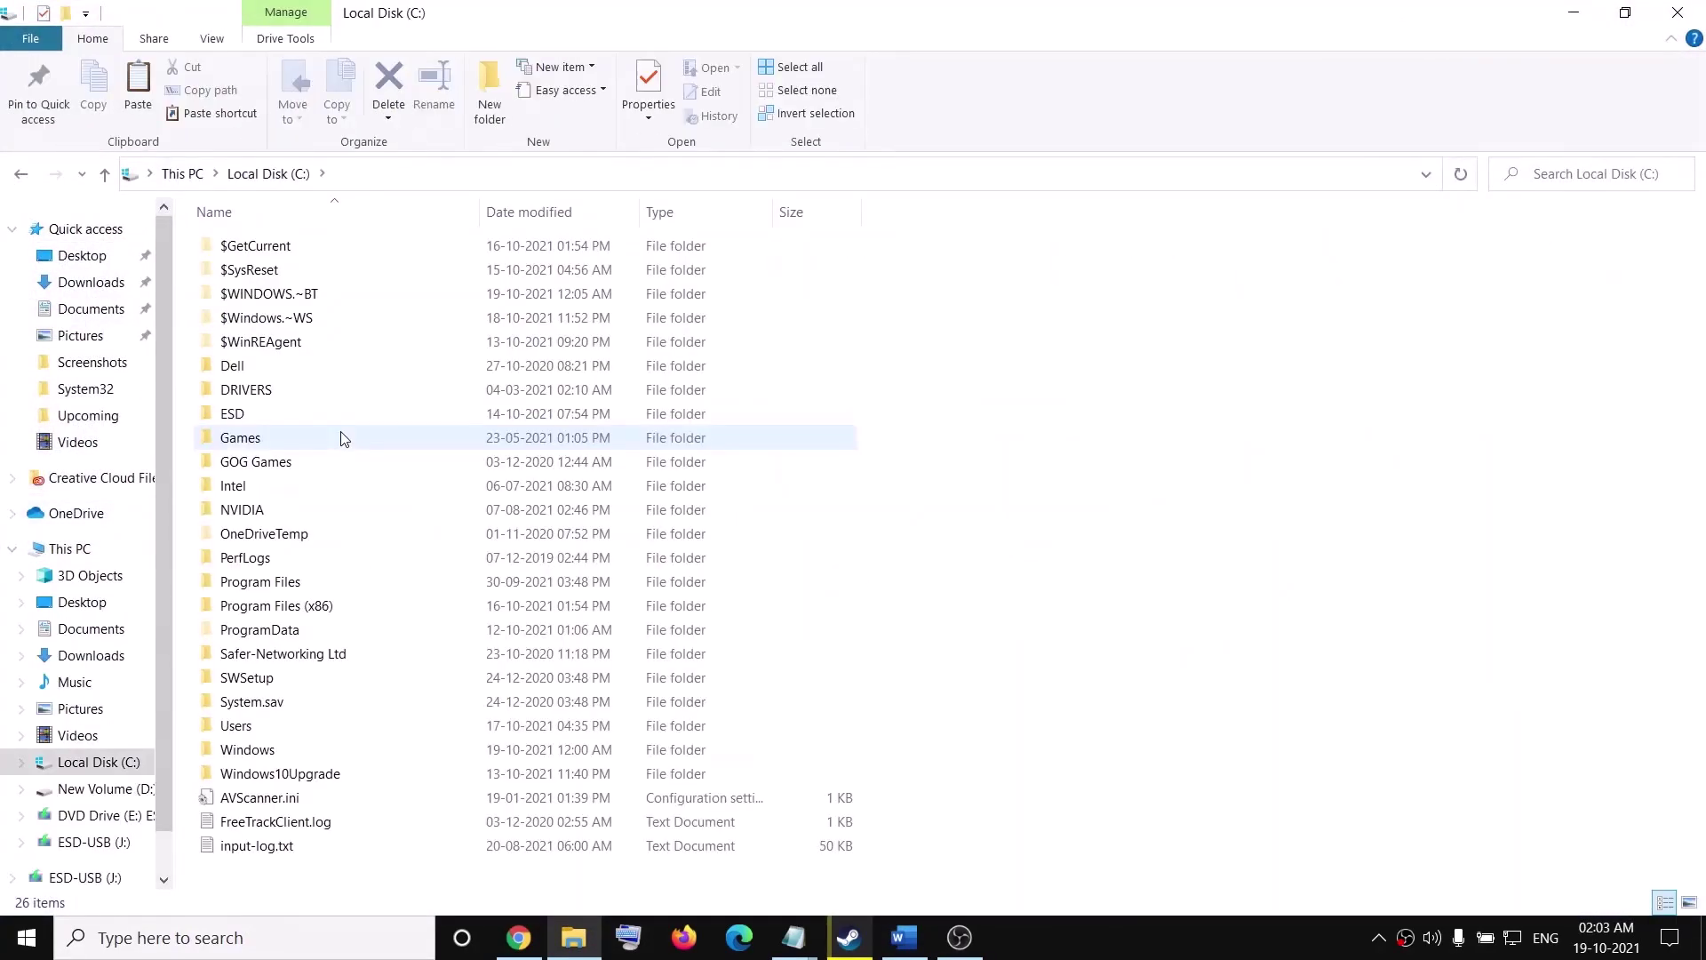
left_click(269, 725)
double_click(255, 729)
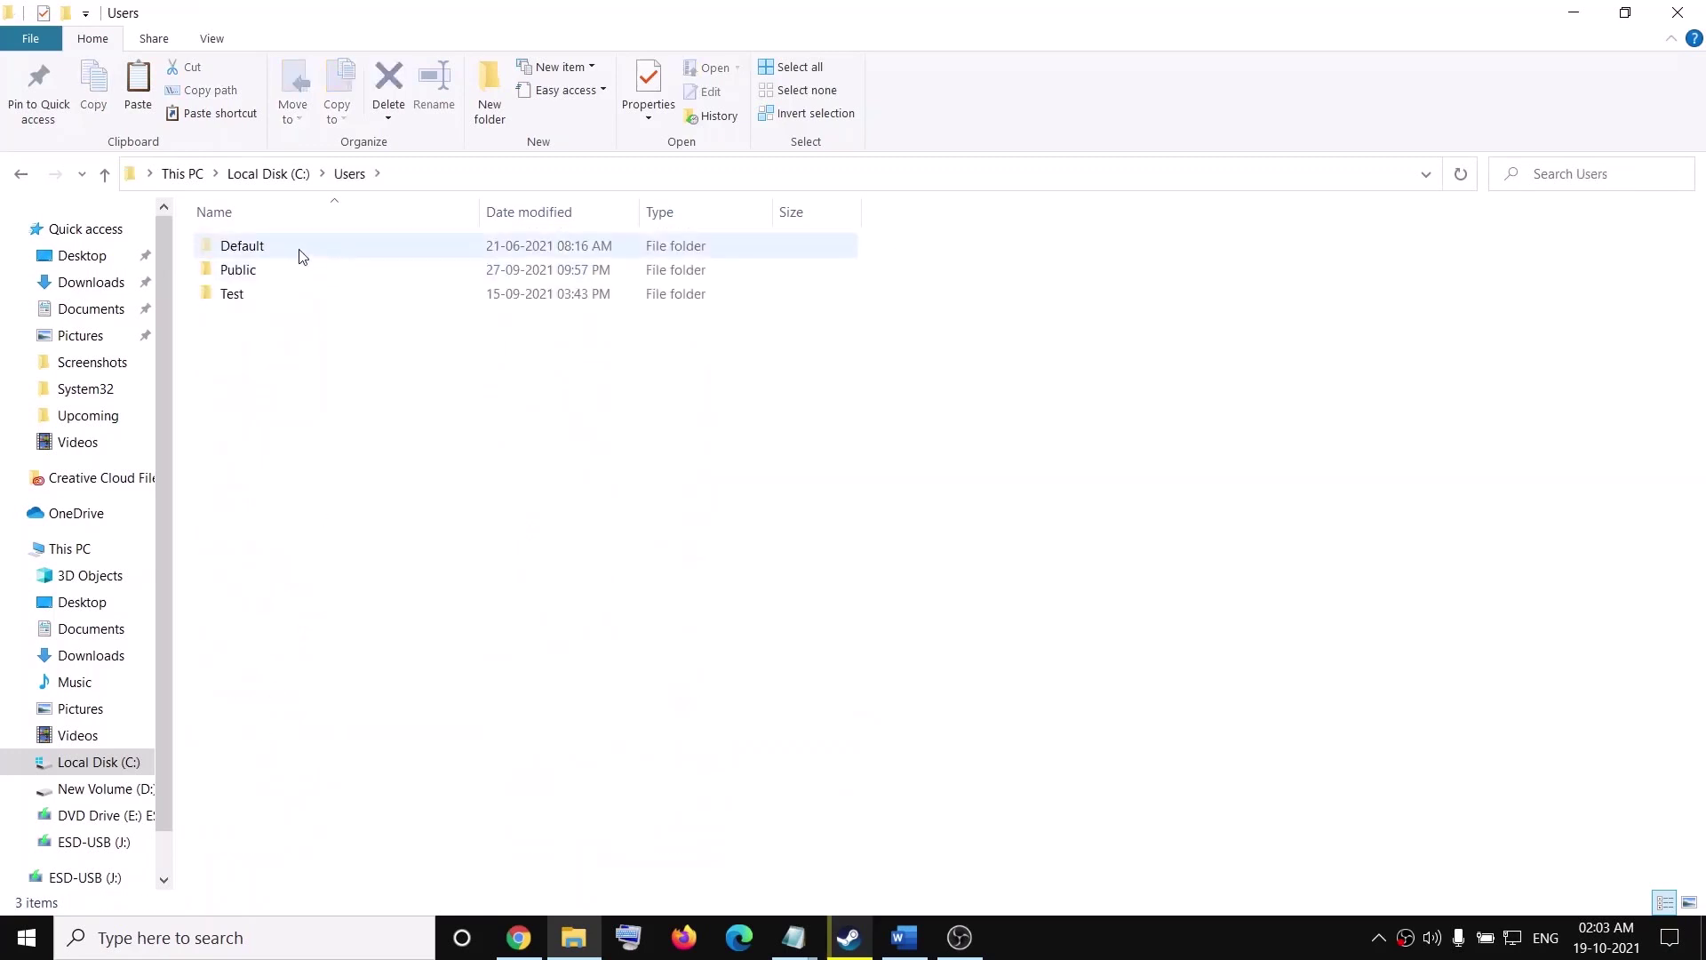
left_click(263, 291)
double_click(271, 295)
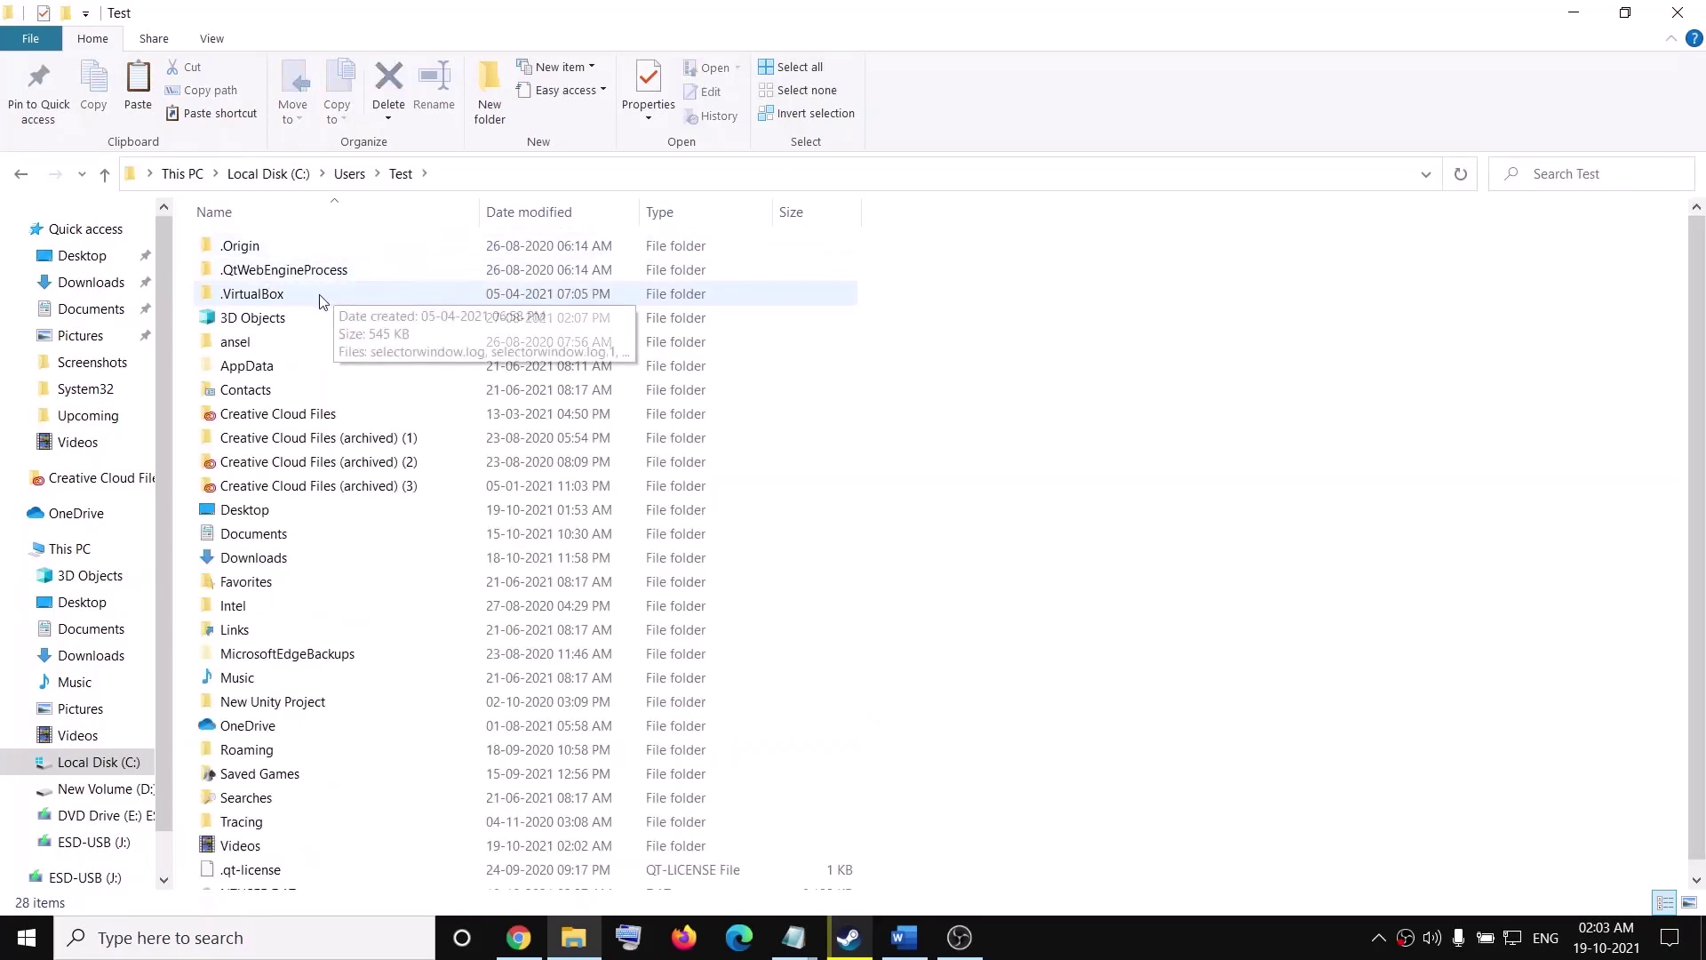
left_click(245, 366)
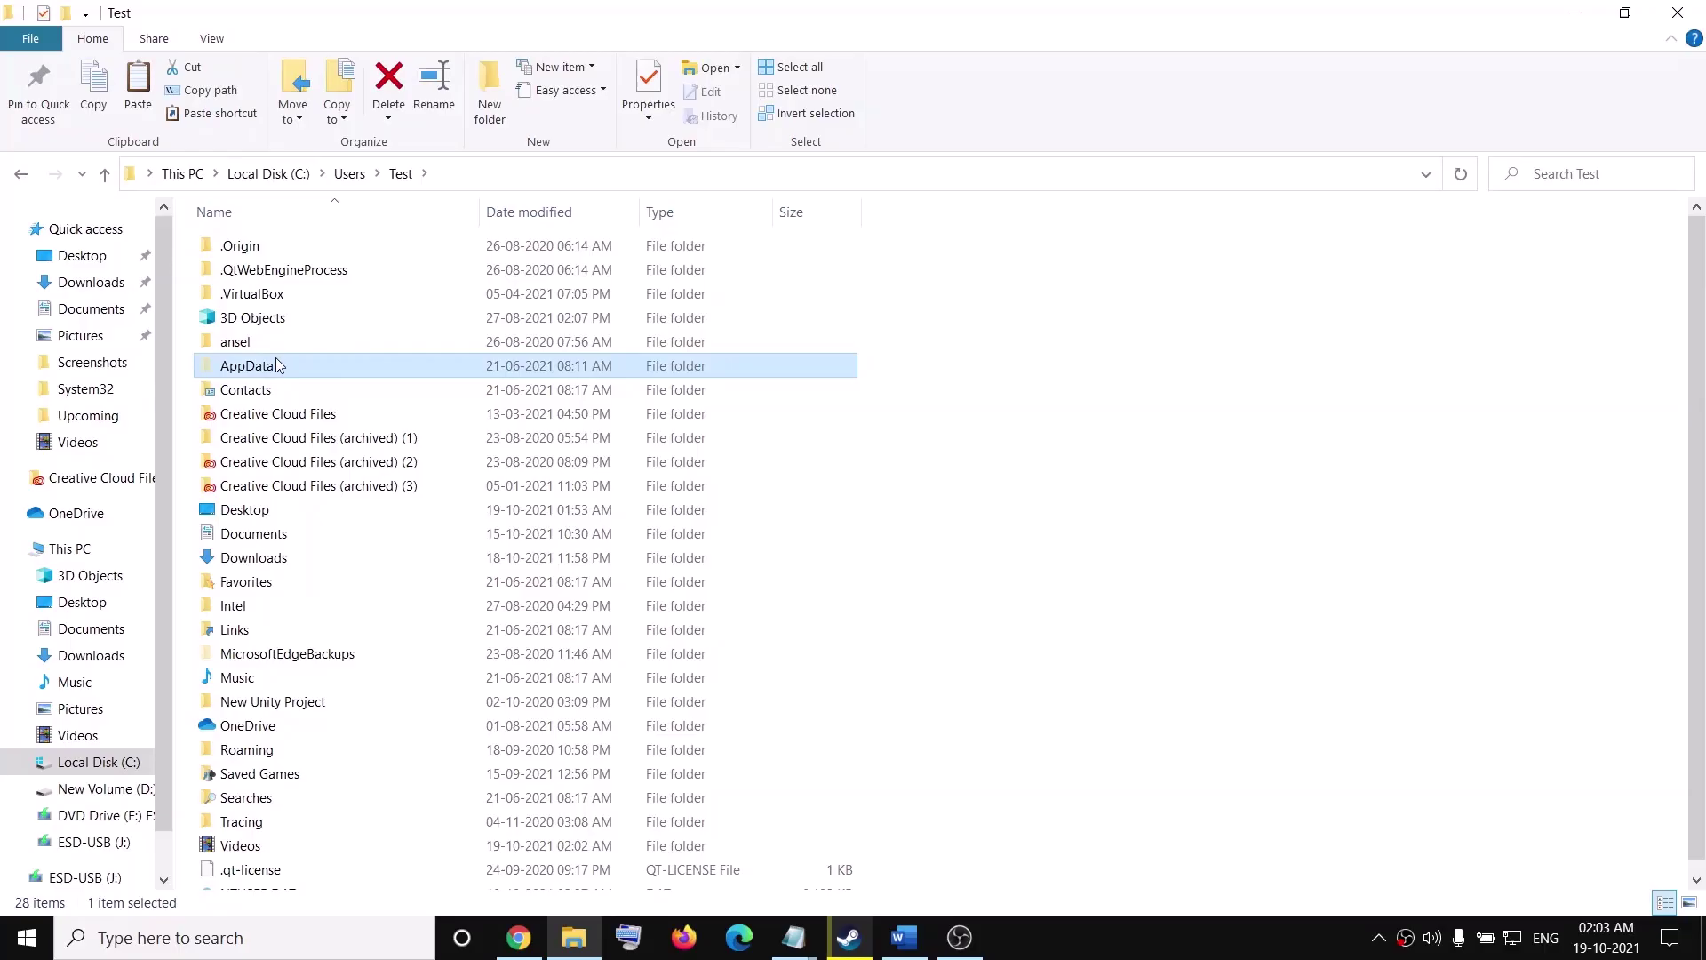
left_click(210, 40)
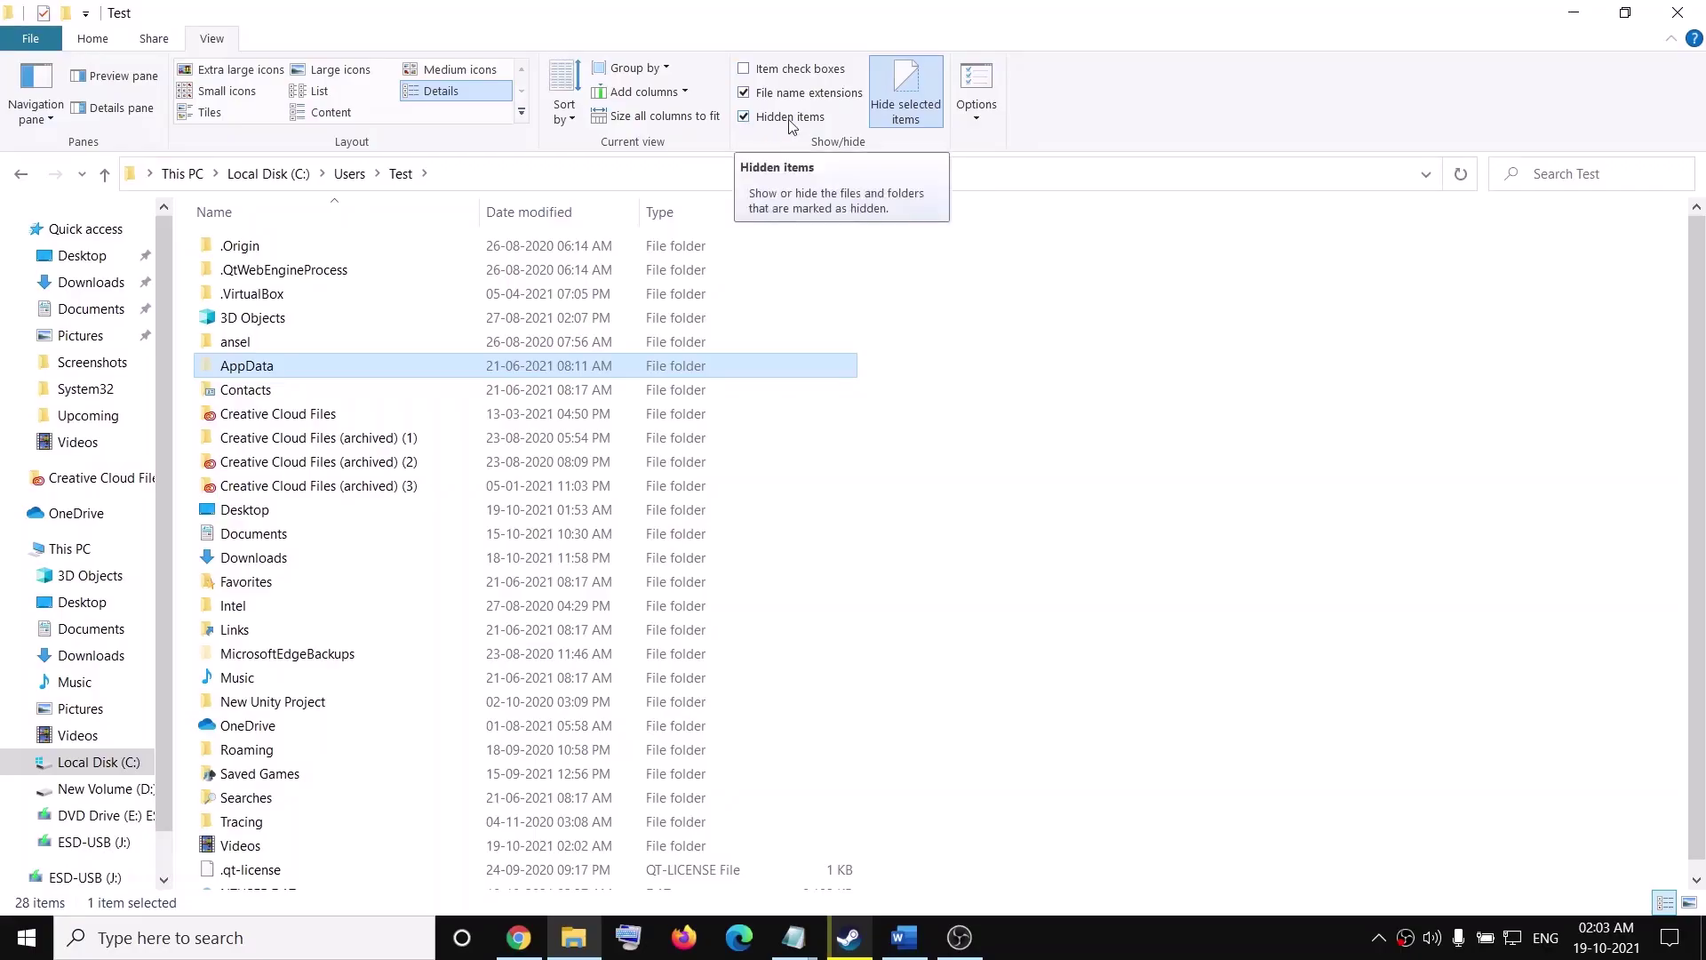
left_click(266, 369)
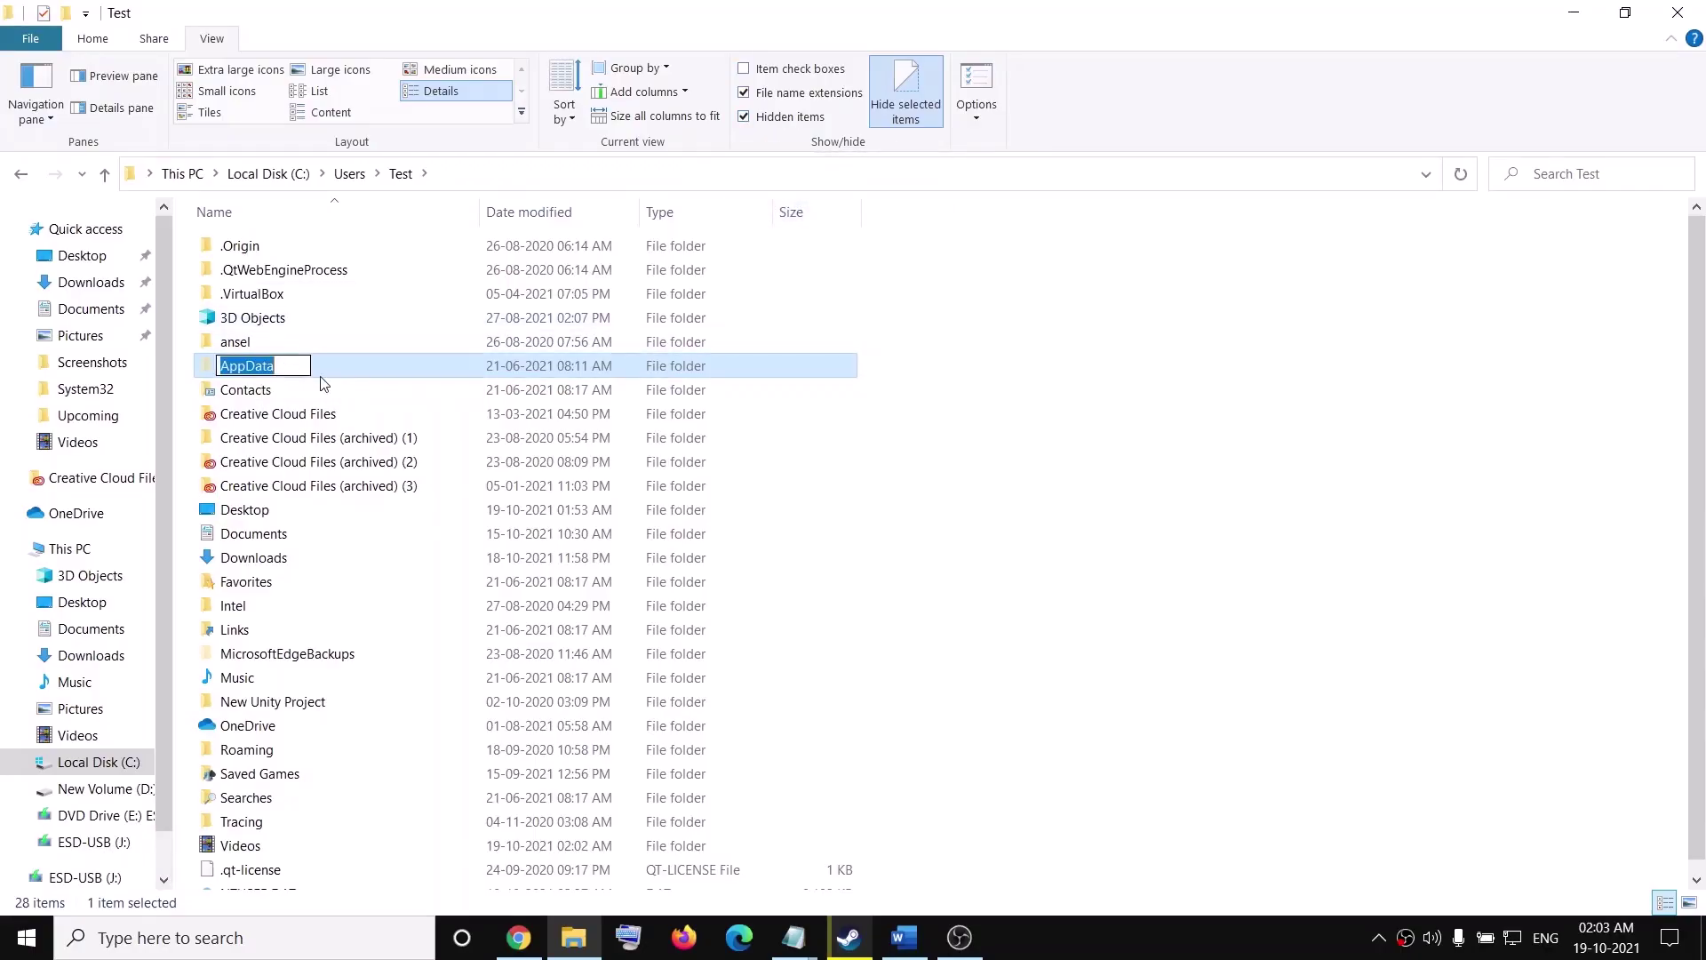
key("Escape")
double_click(305, 372)
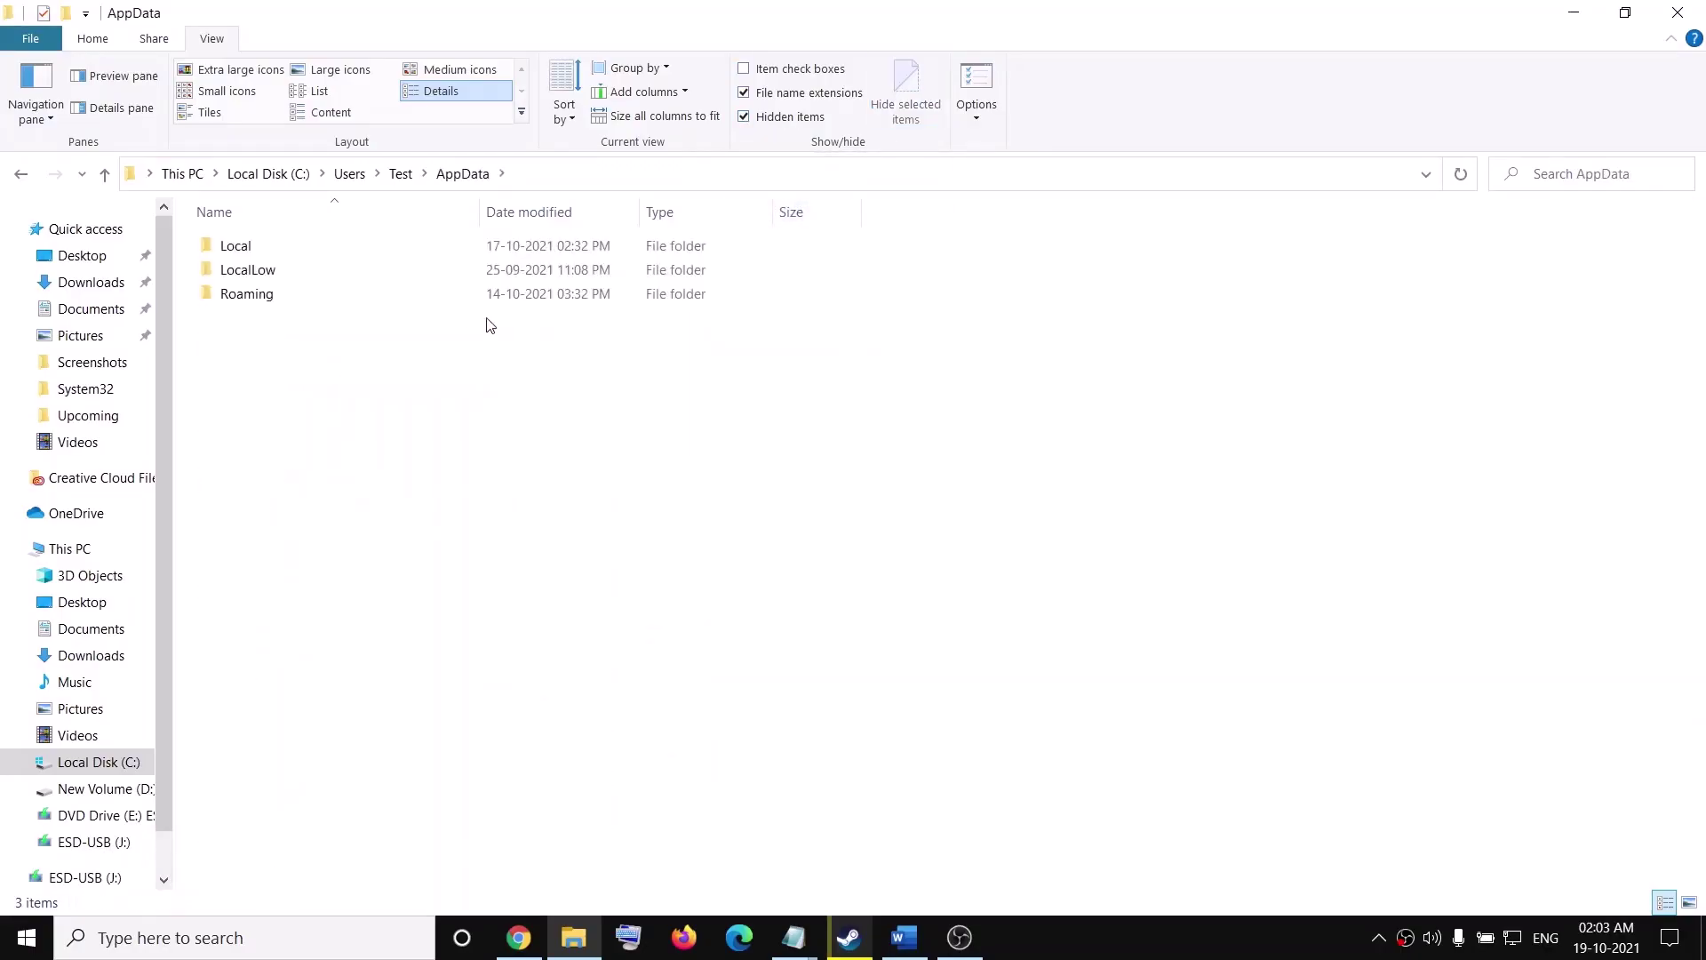
left_click(267, 278)
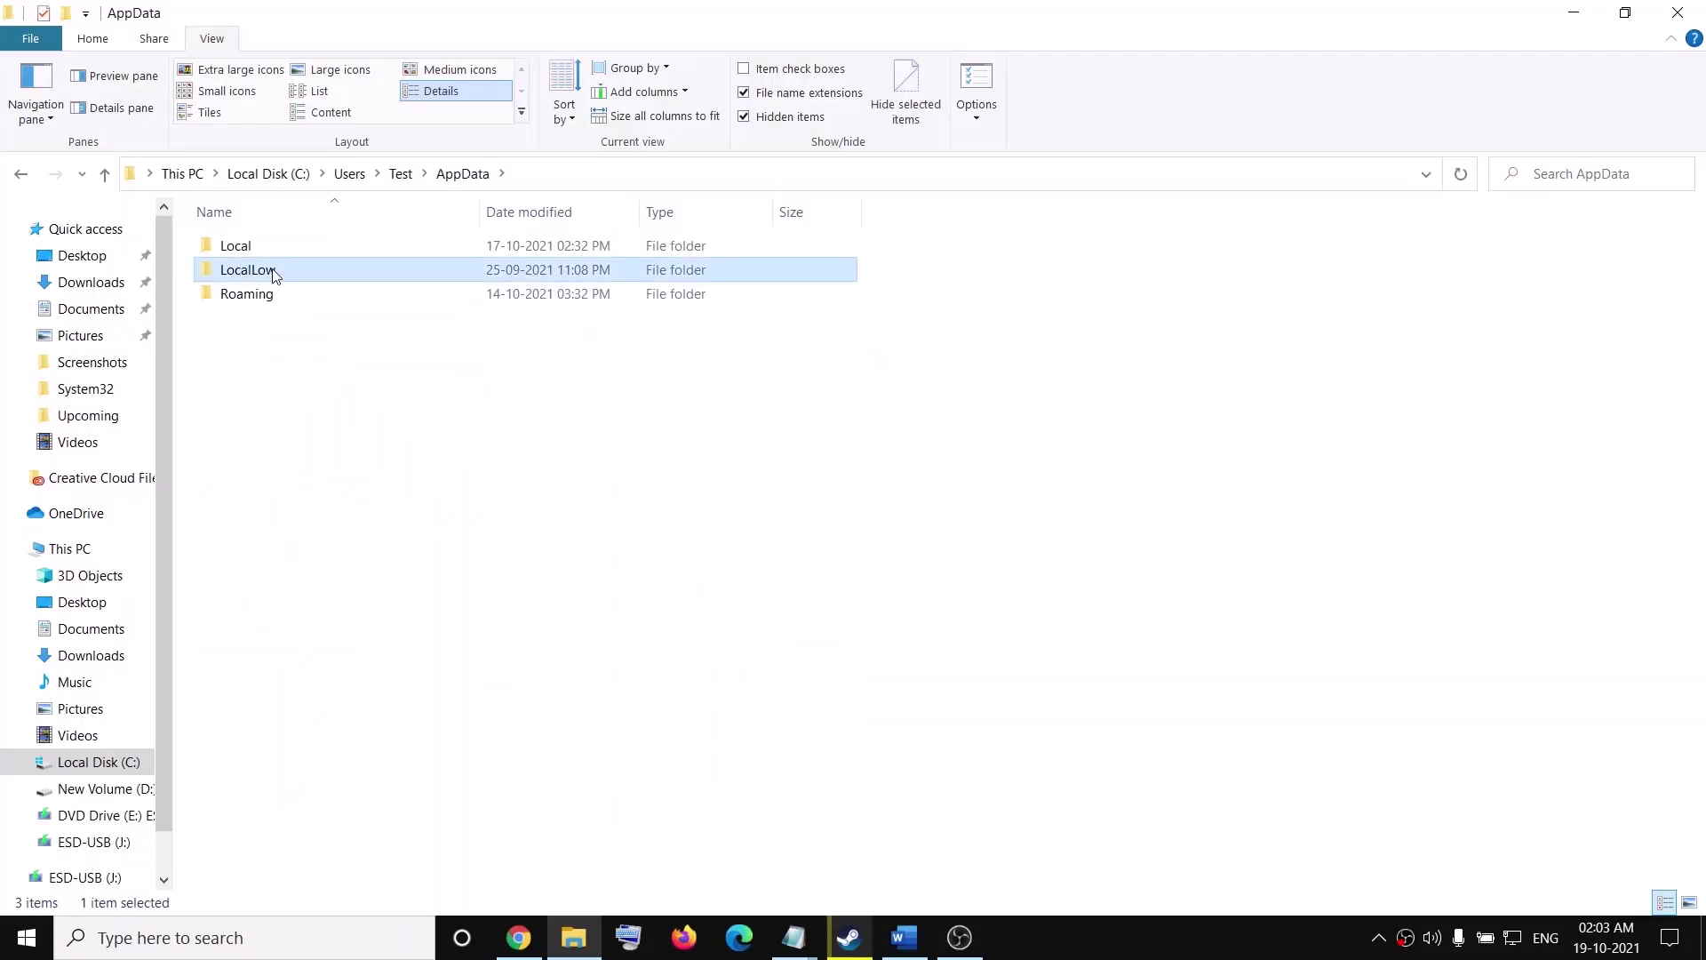
double_click(251, 272)
Step: Copy the MCC folder onto the desktop as a backup
left_click(285, 436)
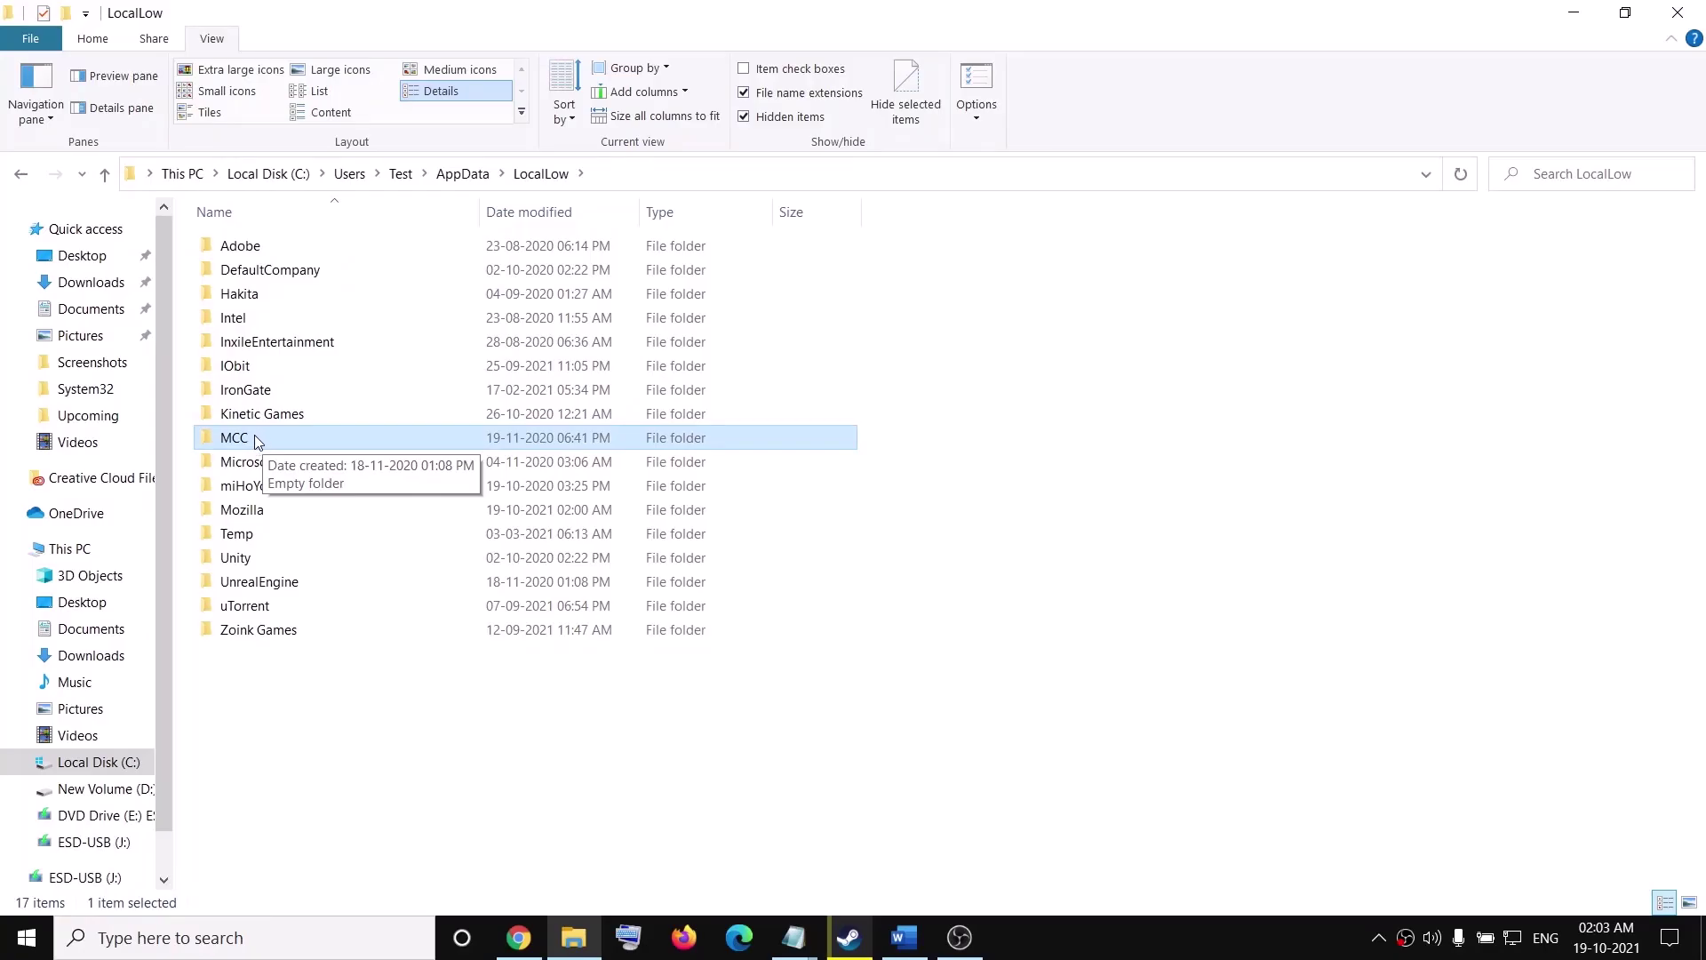
right_click(254, 435)
left_click(67, 759)
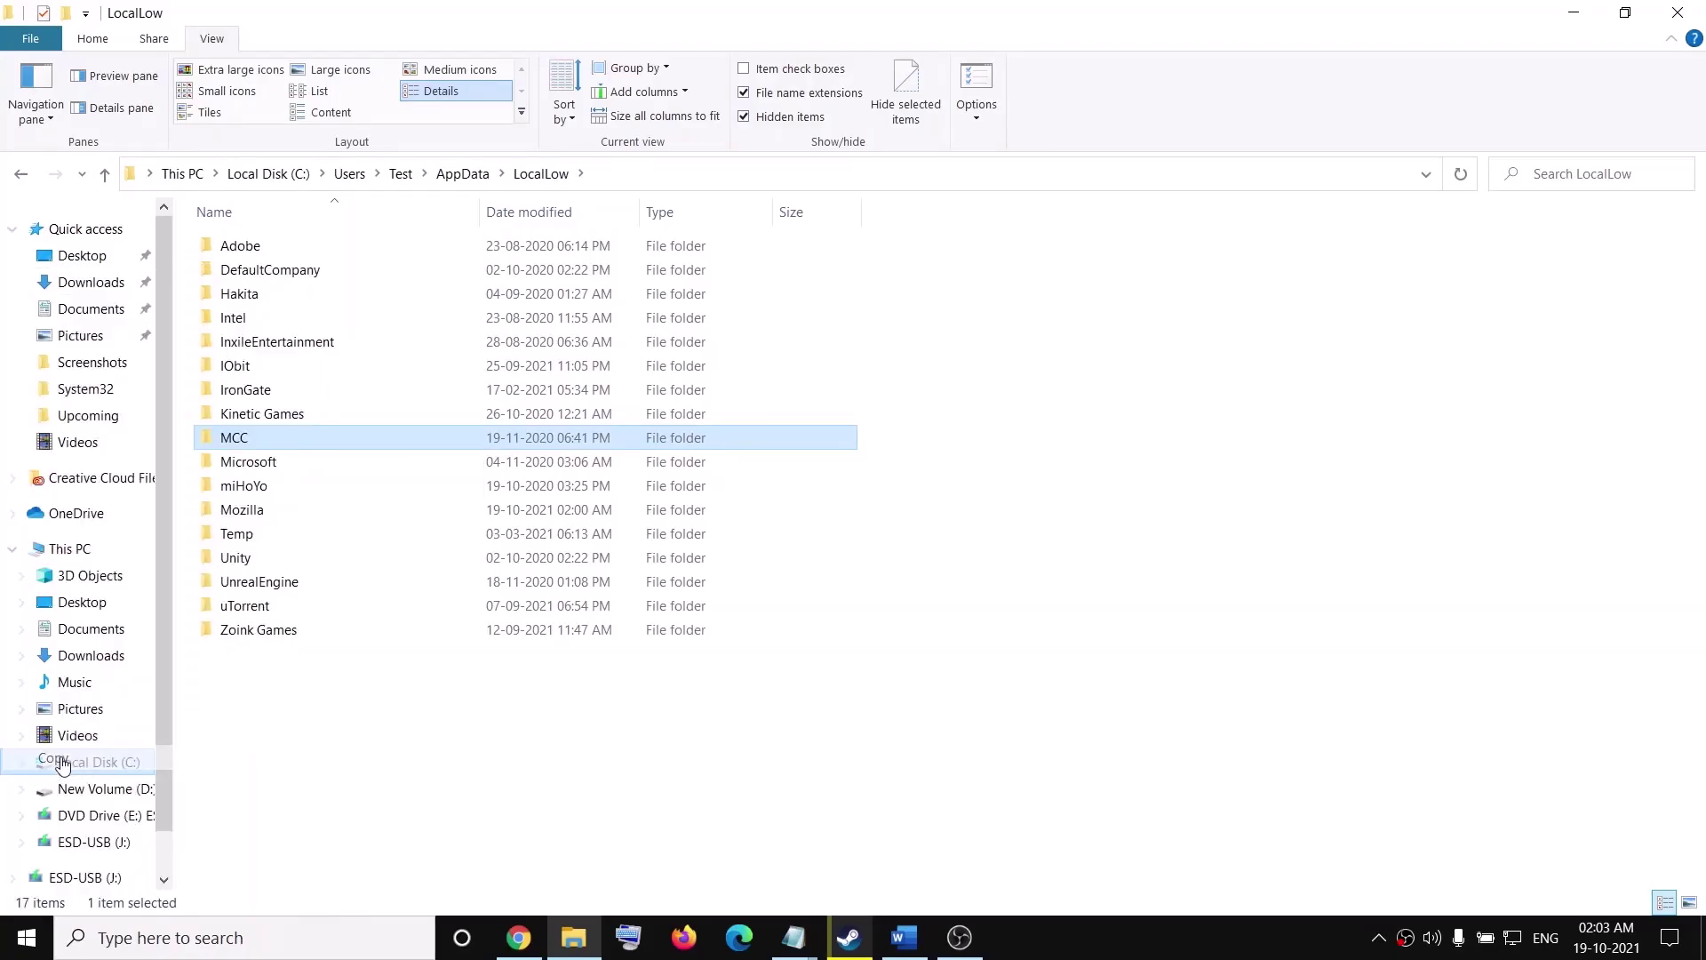
key("super+d")
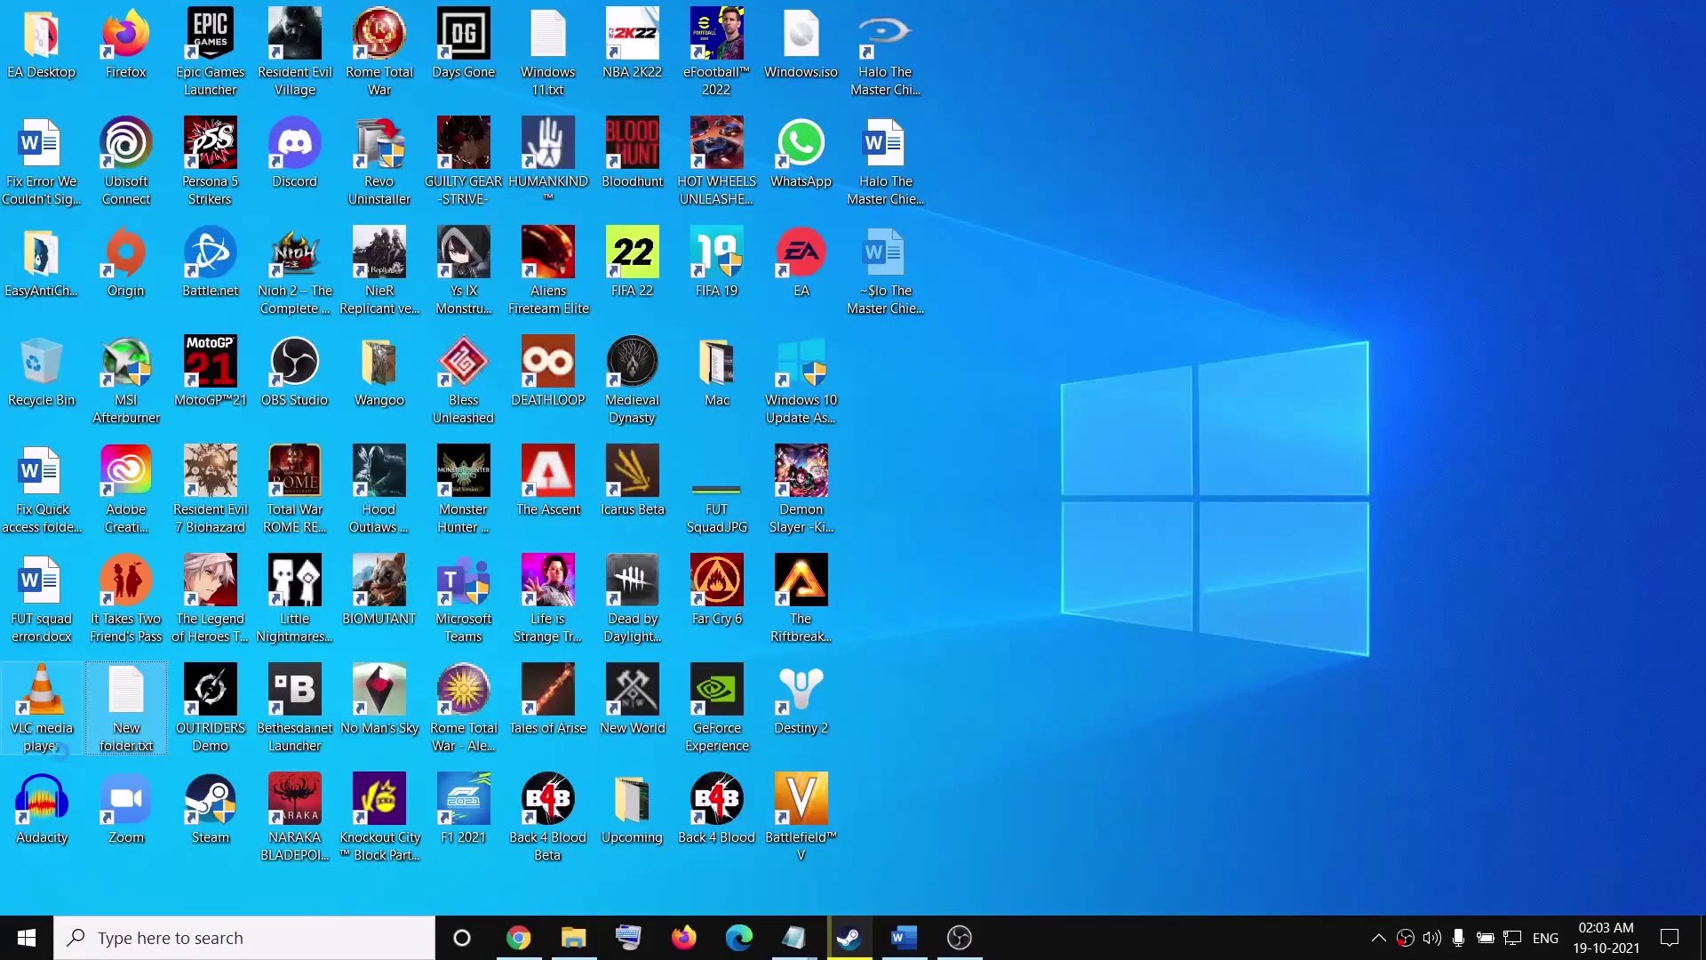
key("ctrl+v")
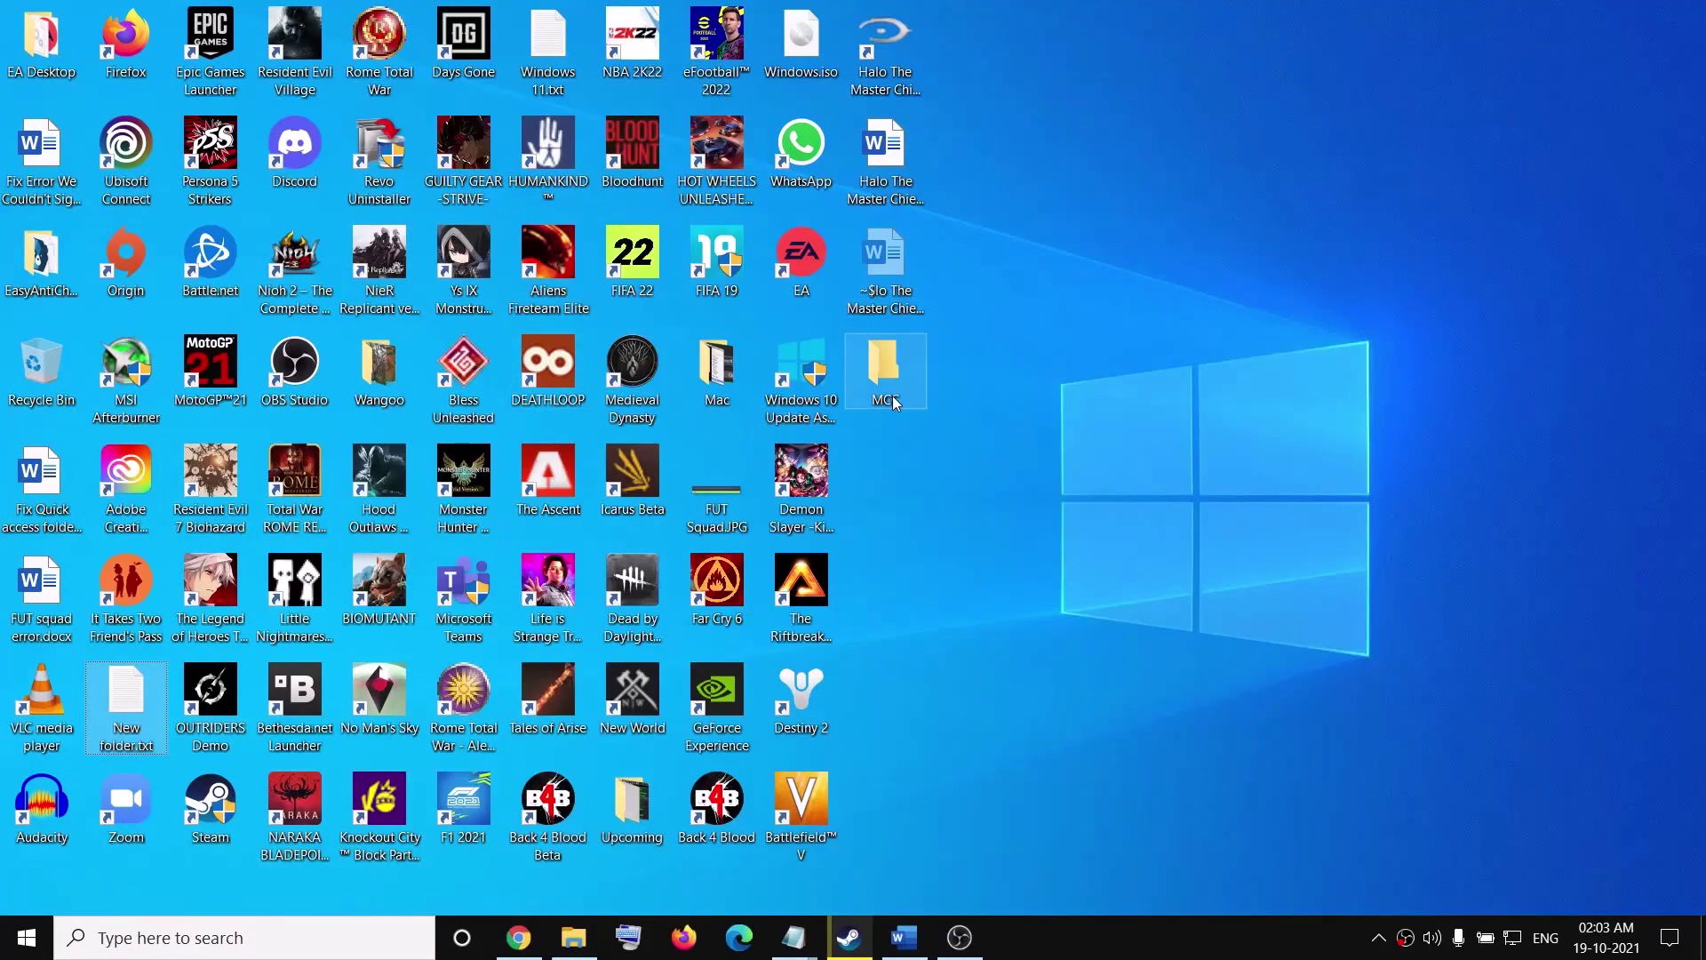
key("super+d")
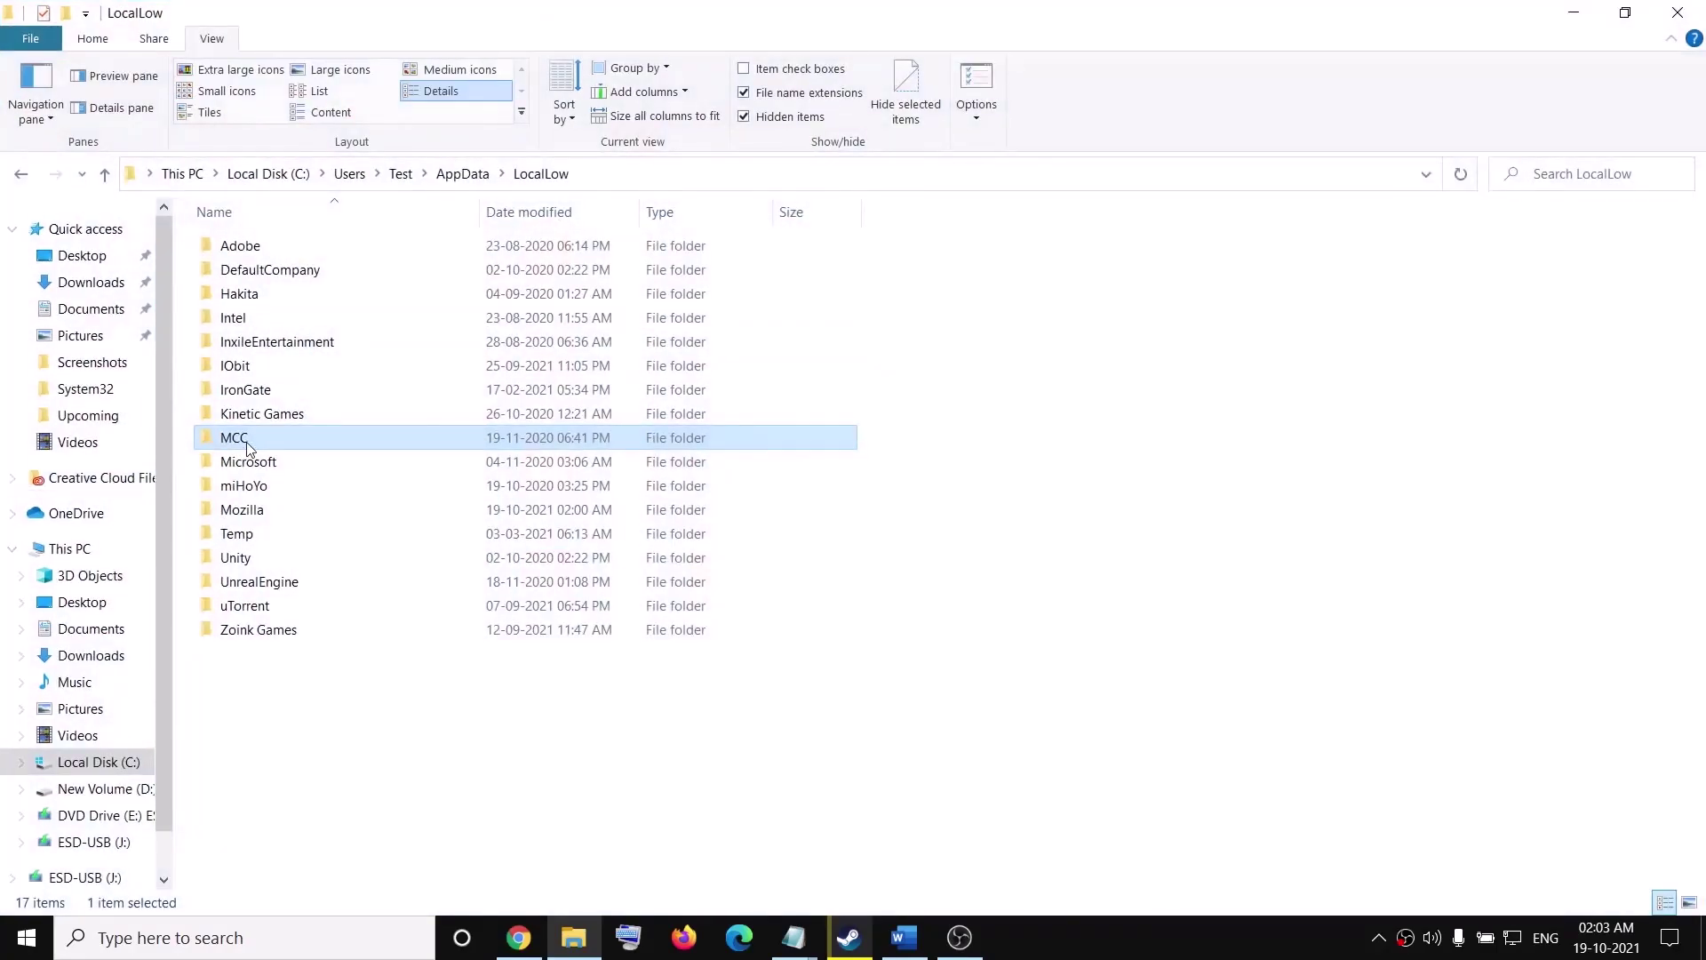
Step: Delete the MCC folder from LocalLow and minimize Explorer
right_click(249, 445)
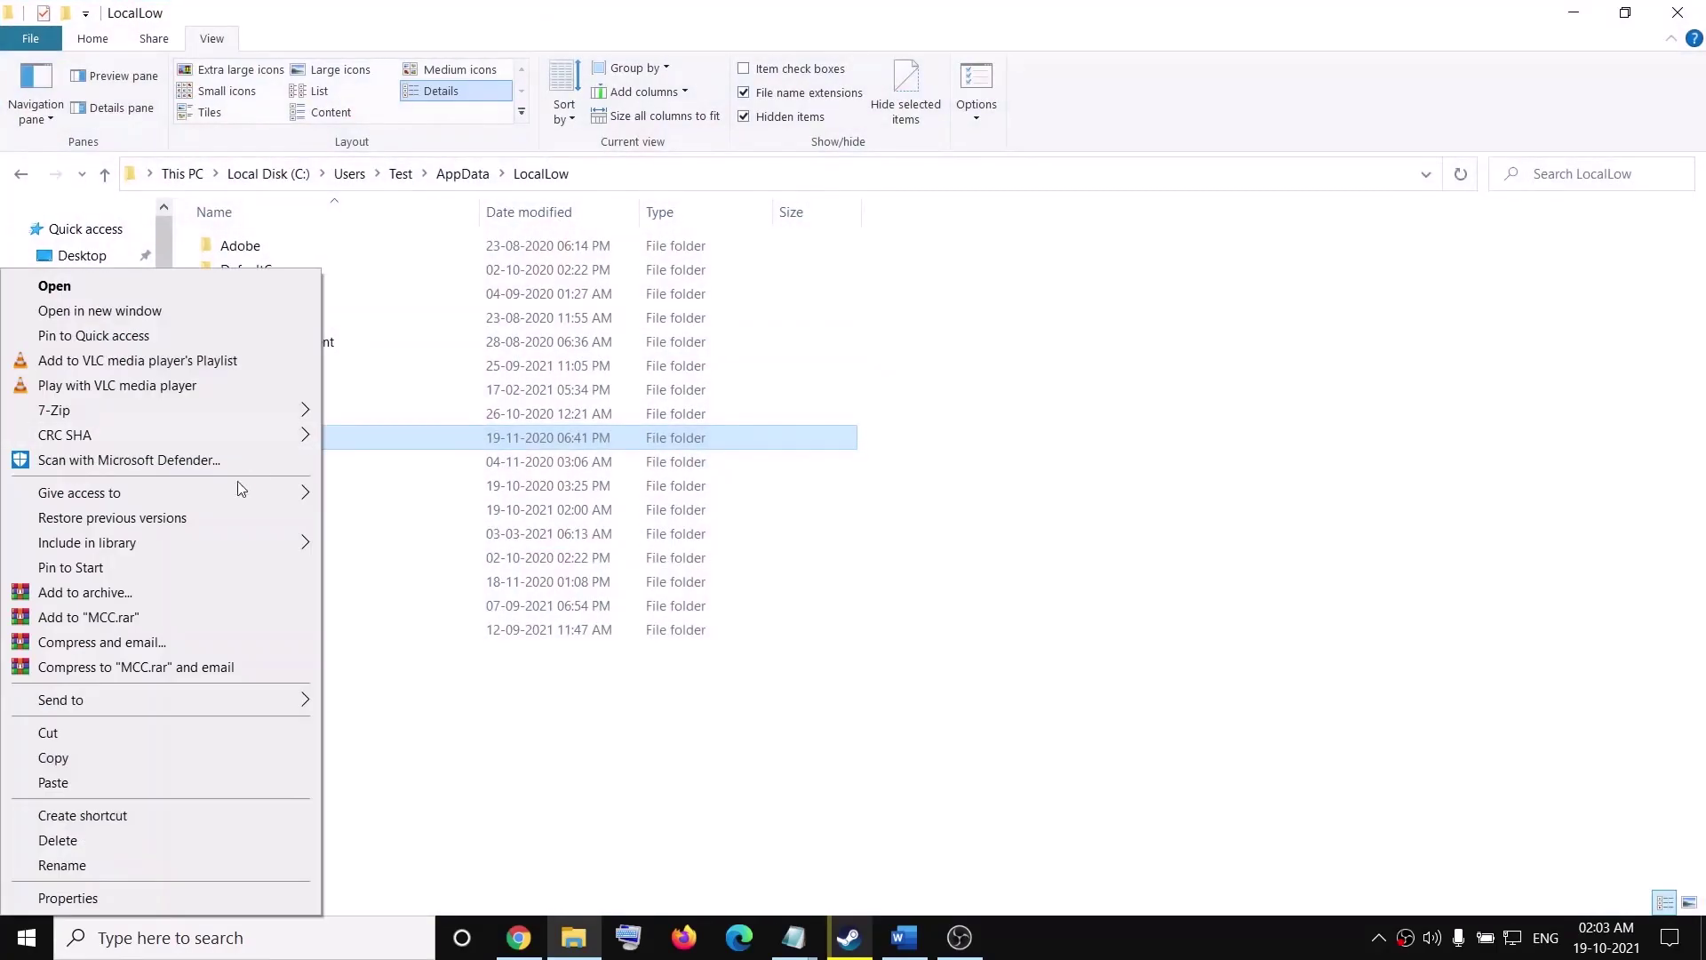
left_click(58, 840)
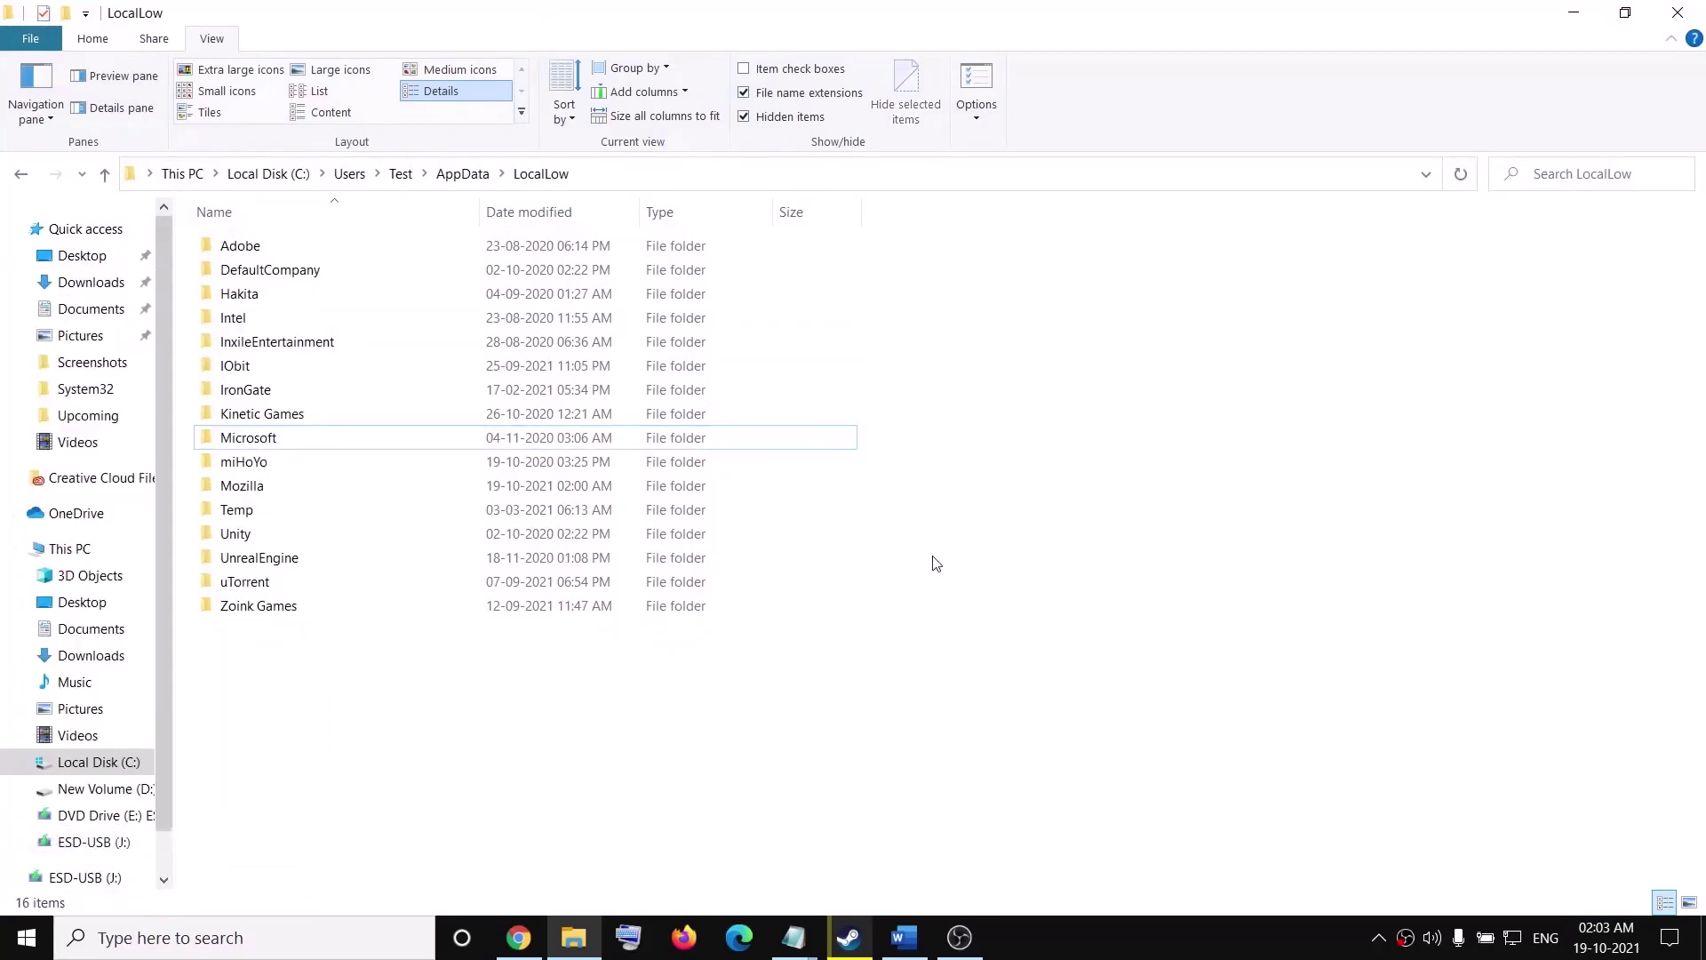
left_click(1573, 14)
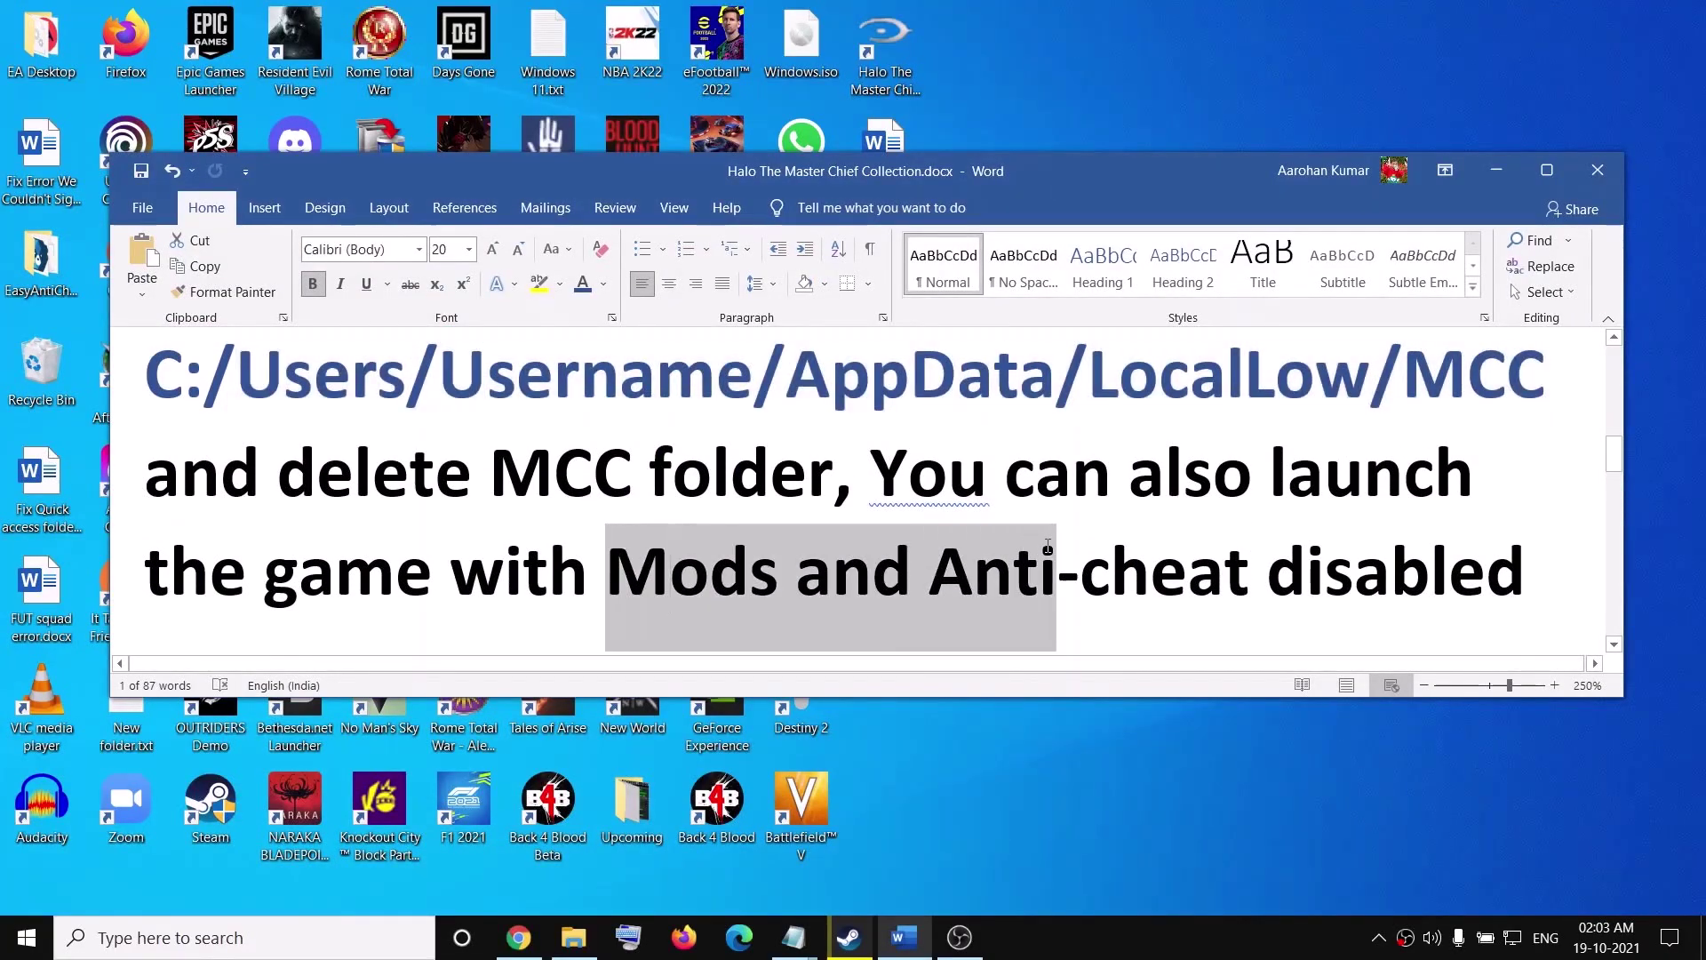
Step: Start Halo MCC with the Anti-Cheat Disabled option, then cancel the launch
left_click(849, 938)
left_click(511, 507)
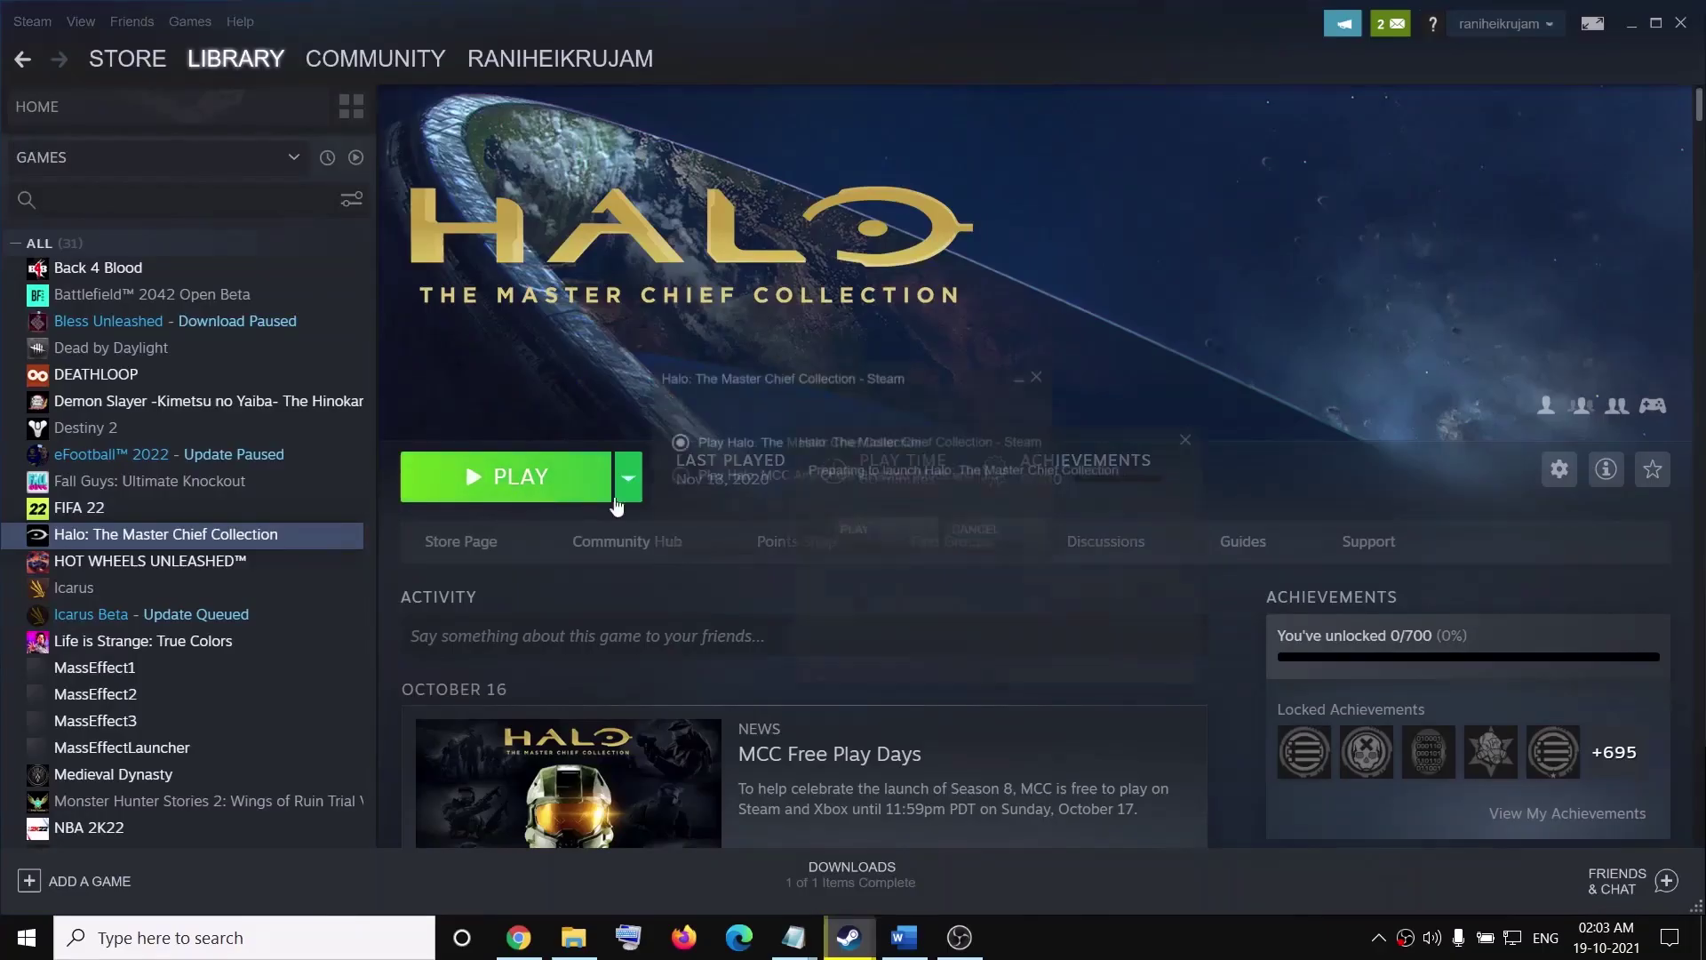
left_click(696, 477)
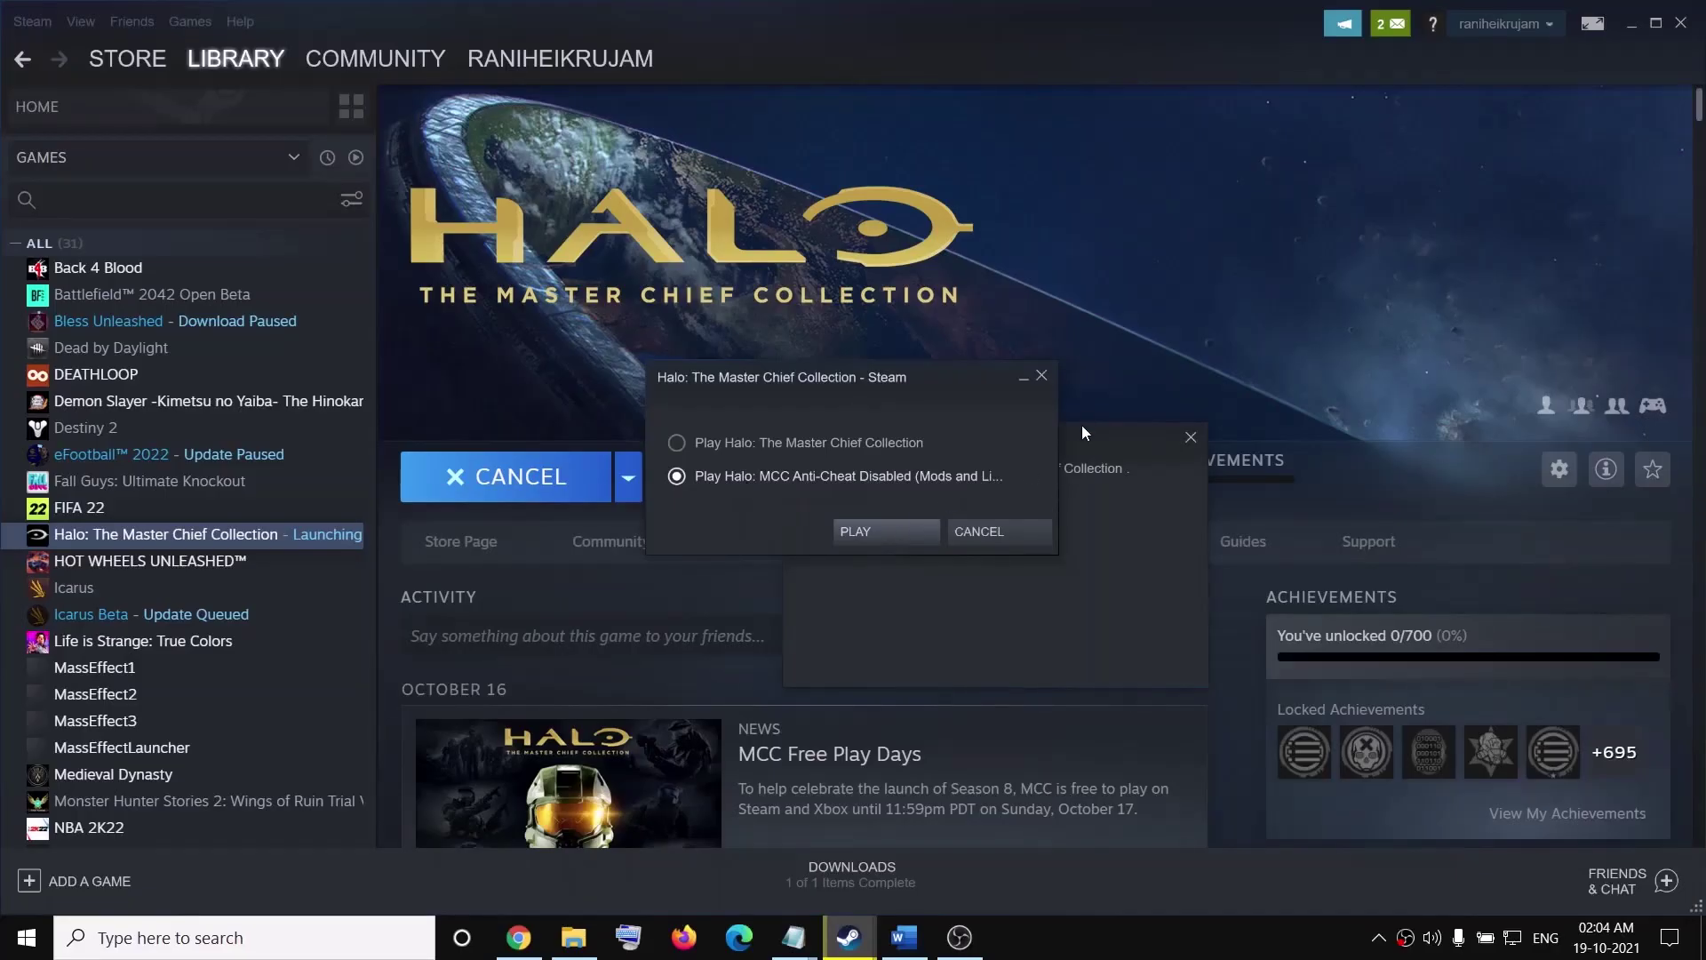
left_click(1029, 528)
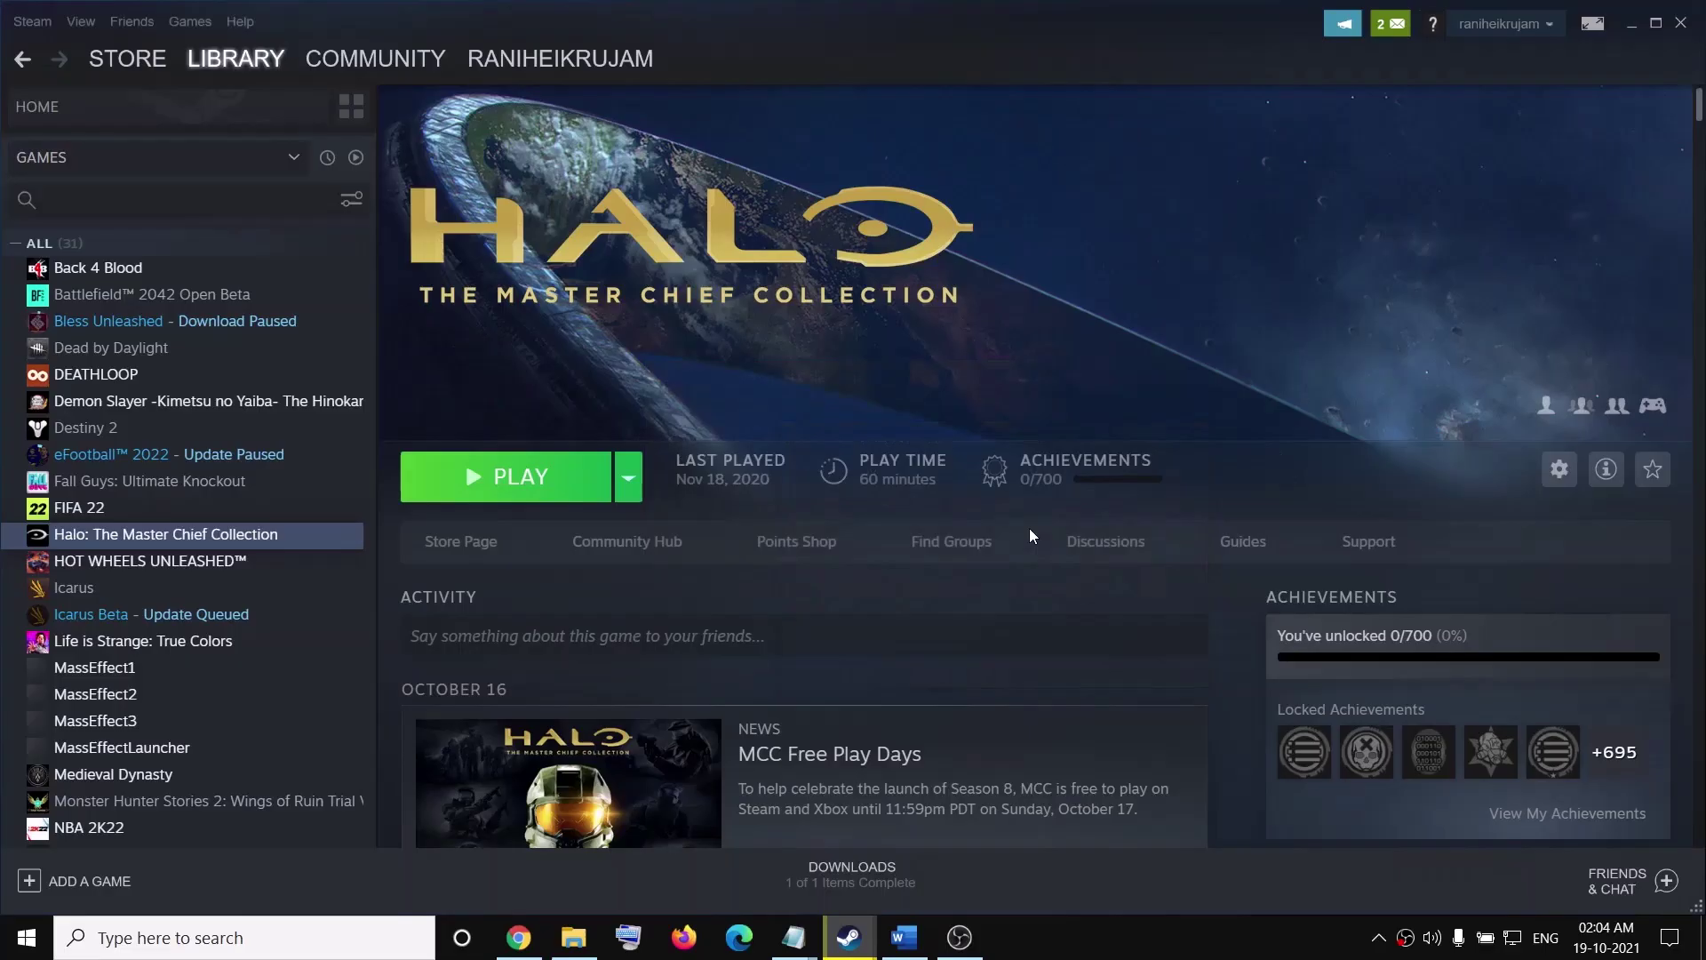
key("alt+Tab")
Step: Highlight Step 3's HKEY registry path and launch Registry Editor with admin approval
scroll(635, 467, "down", 5)
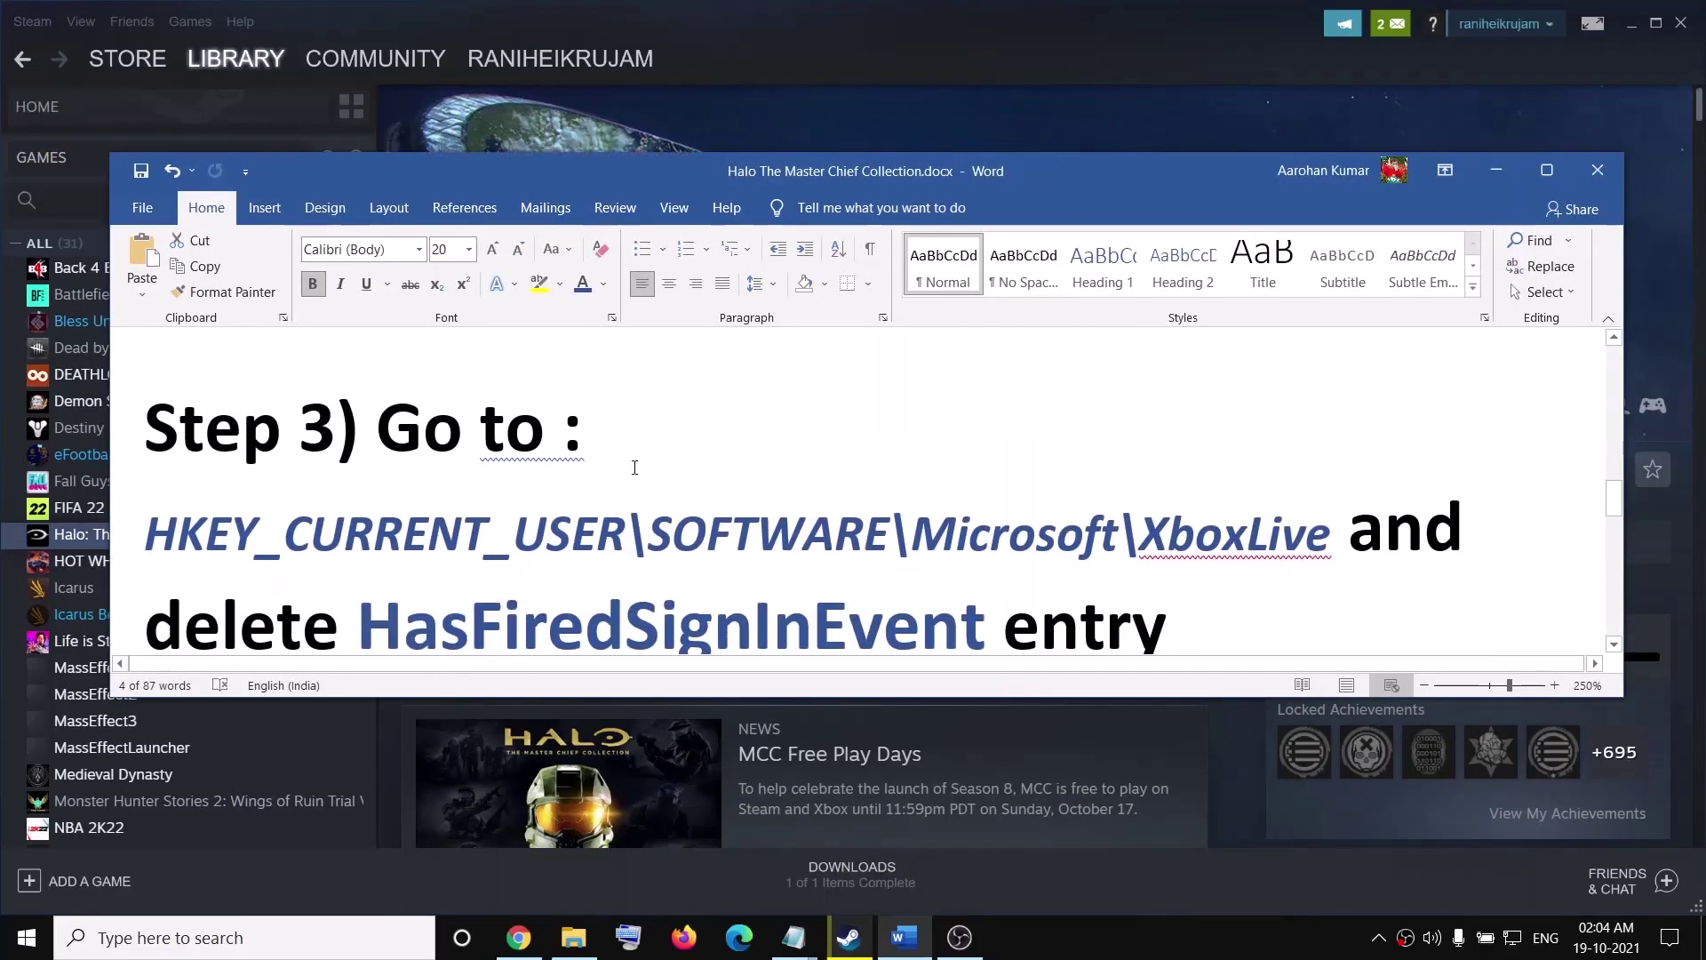
left_click_drag(1333, 545, 145, 538)
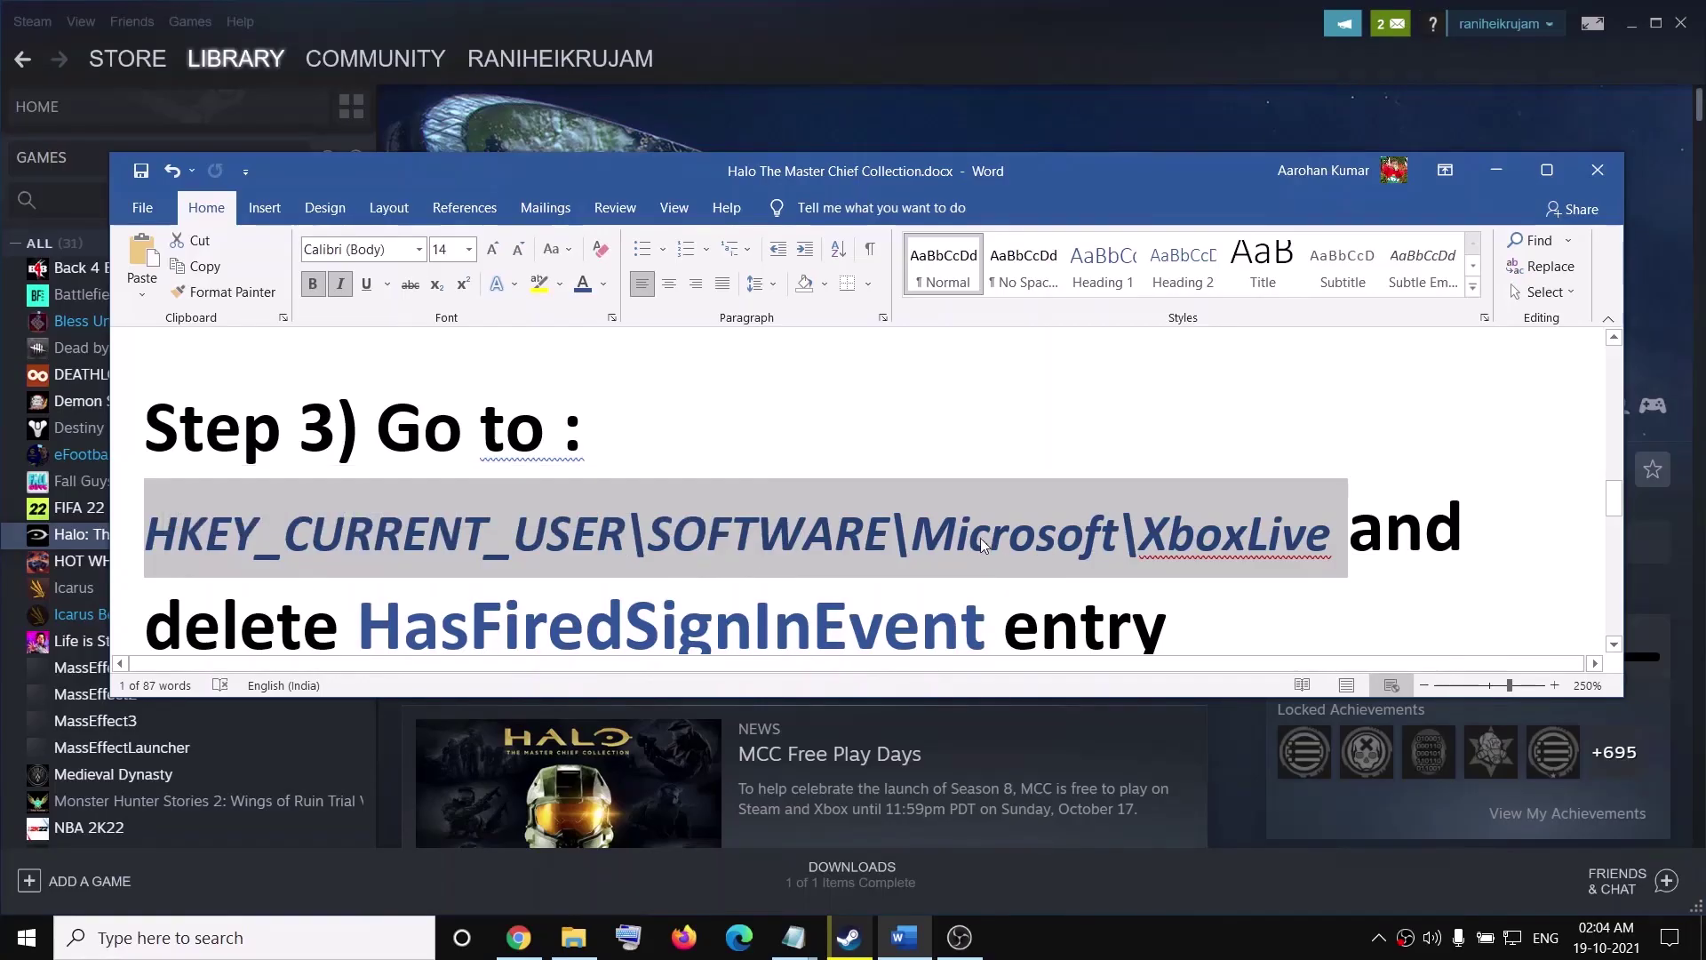
left_click(354, 941)
type("registry")
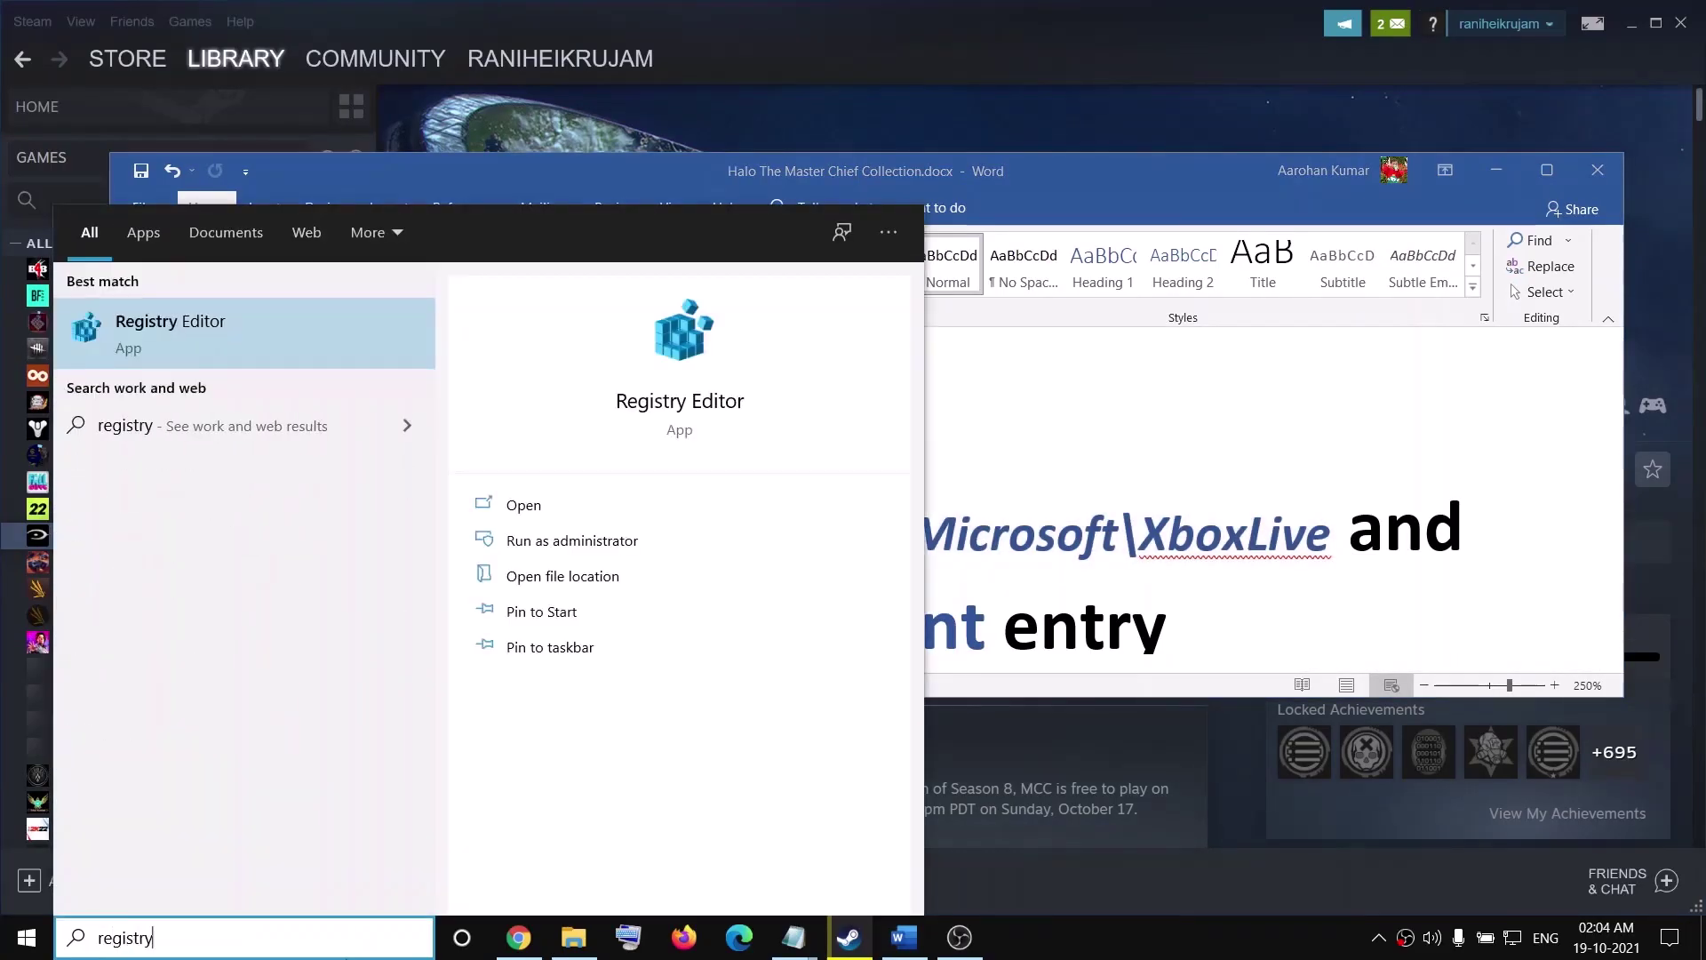
left_click(179, 336)
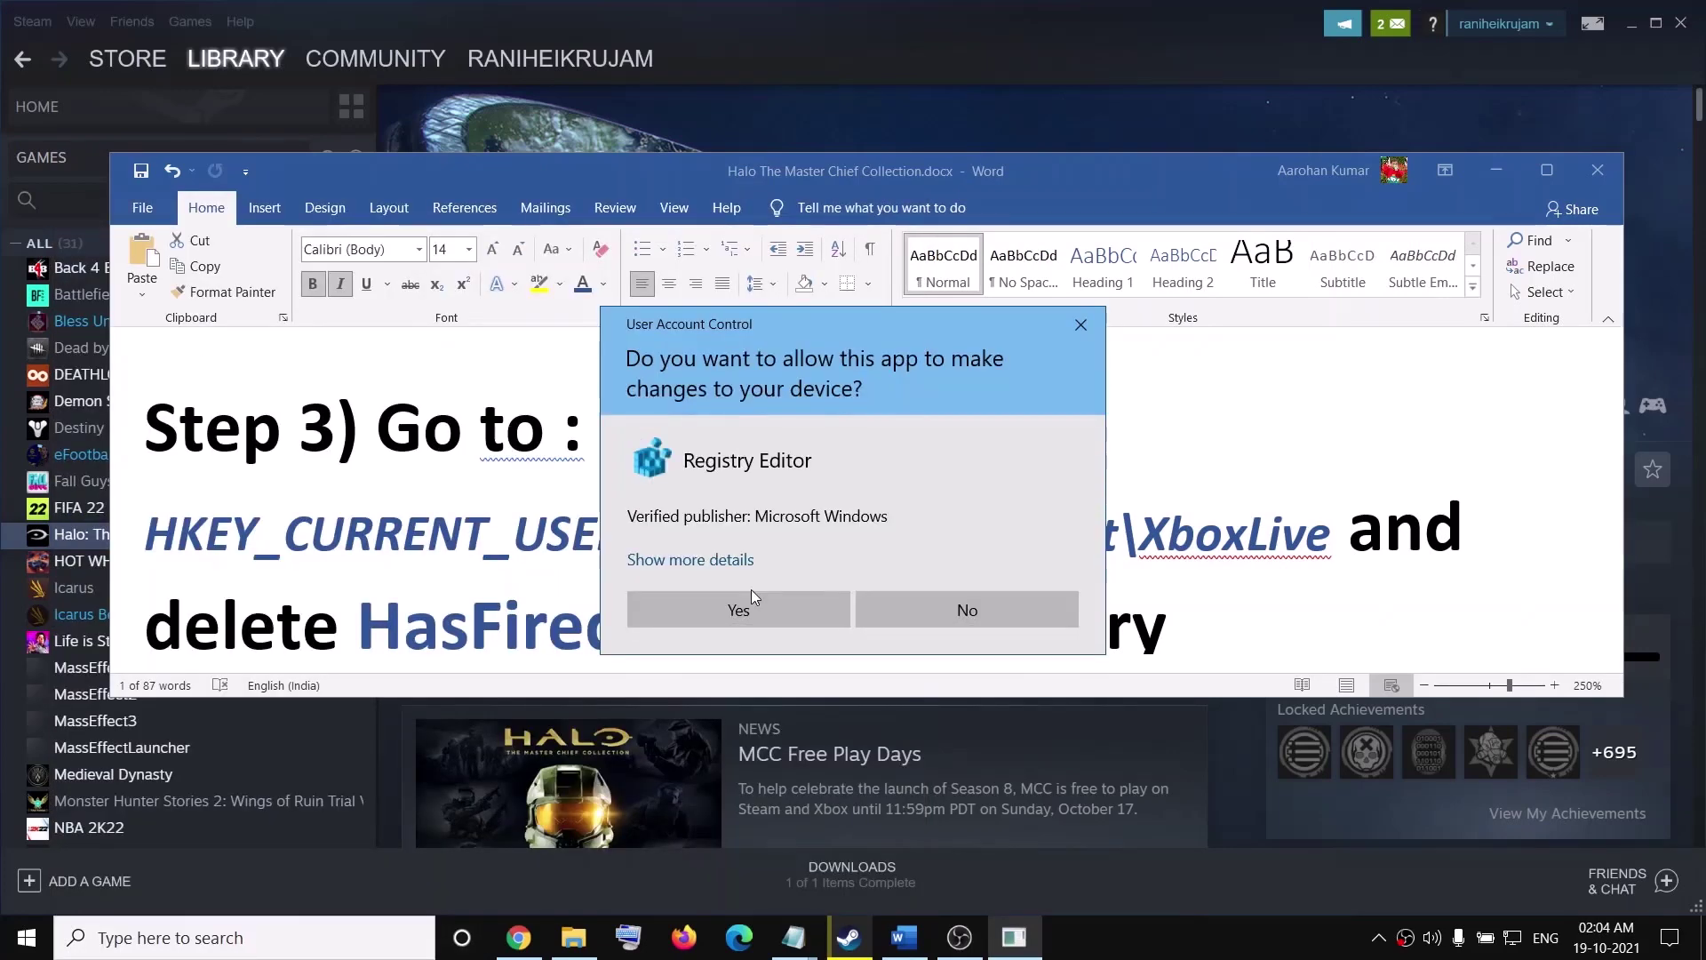
left_click(754, 608)
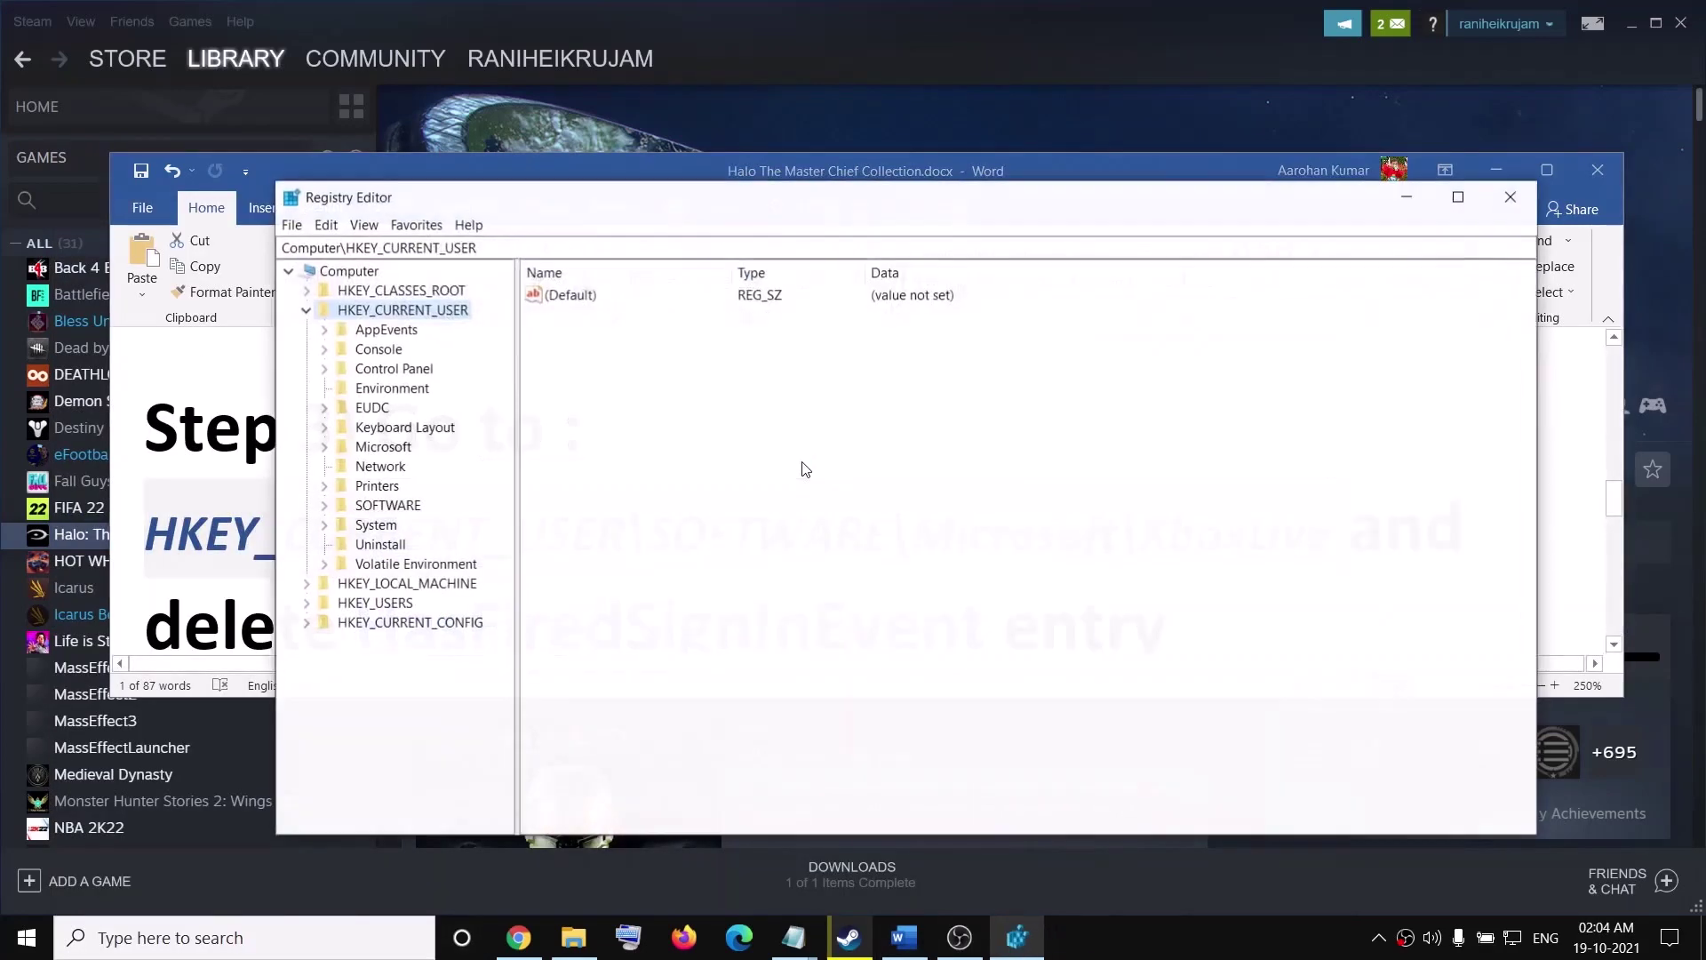
Step: Expand HKEY_CURRENT_USER > SOFTWARE > Microsoft > XboxLive and select the HasFiredSignInEvent value
left_click(306, 309)
left_click(384, 505)
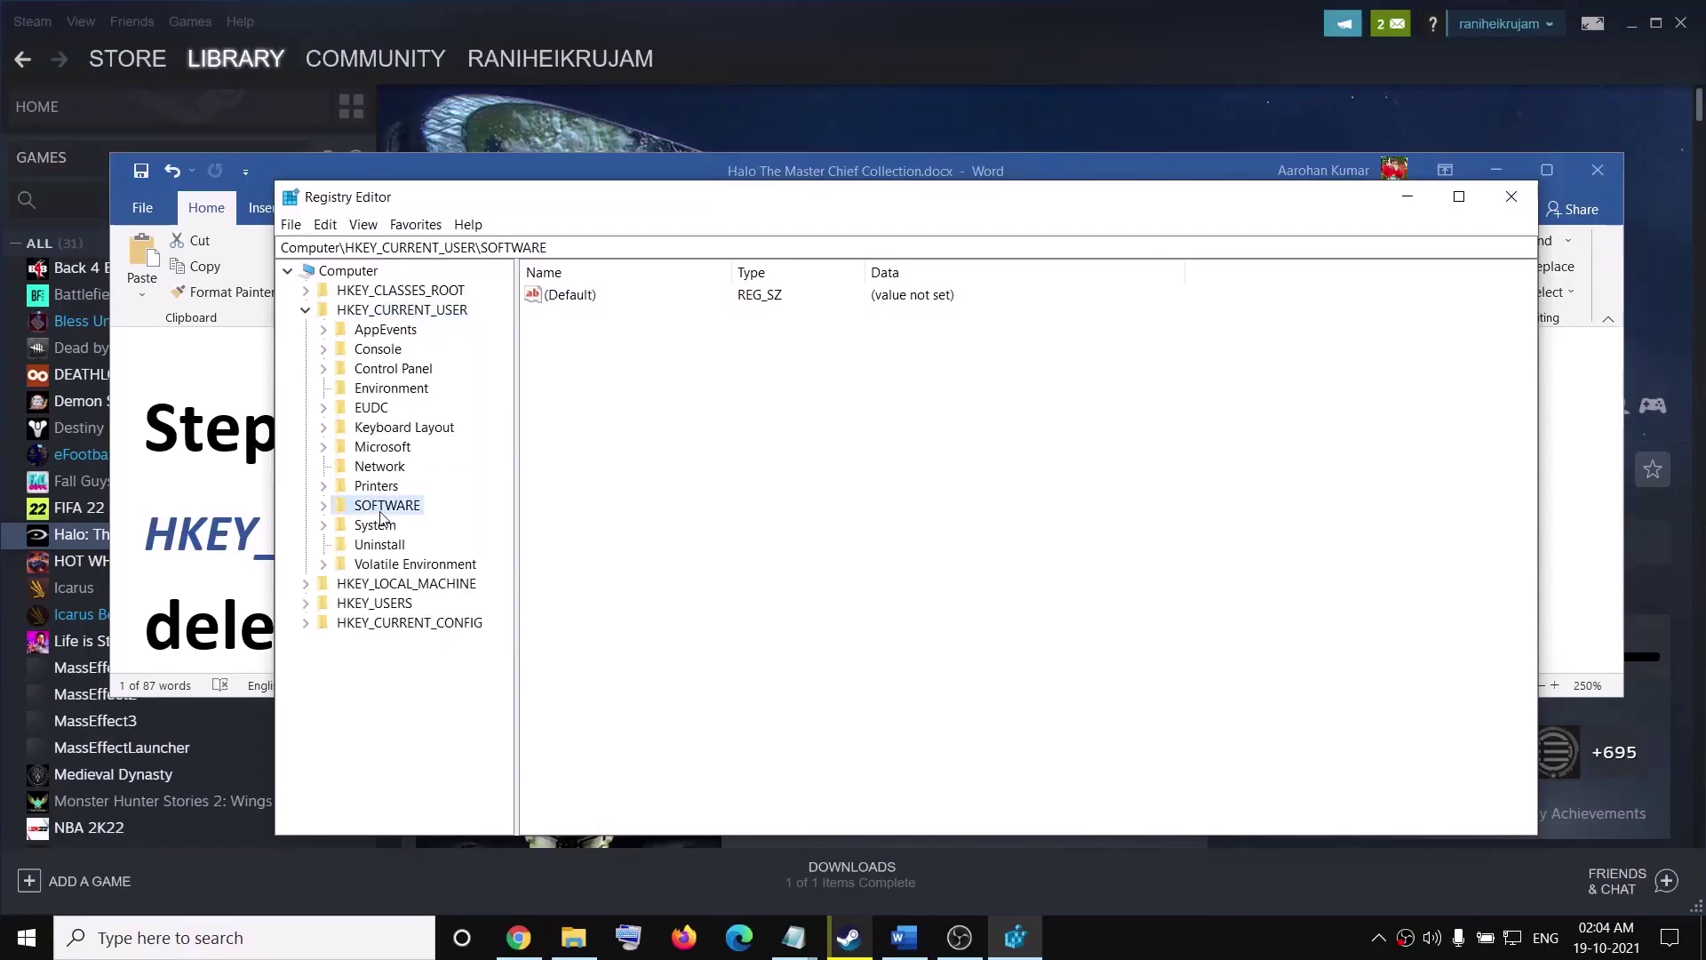
left_click(323, 506)
scroll(410, 533, "down", 4)
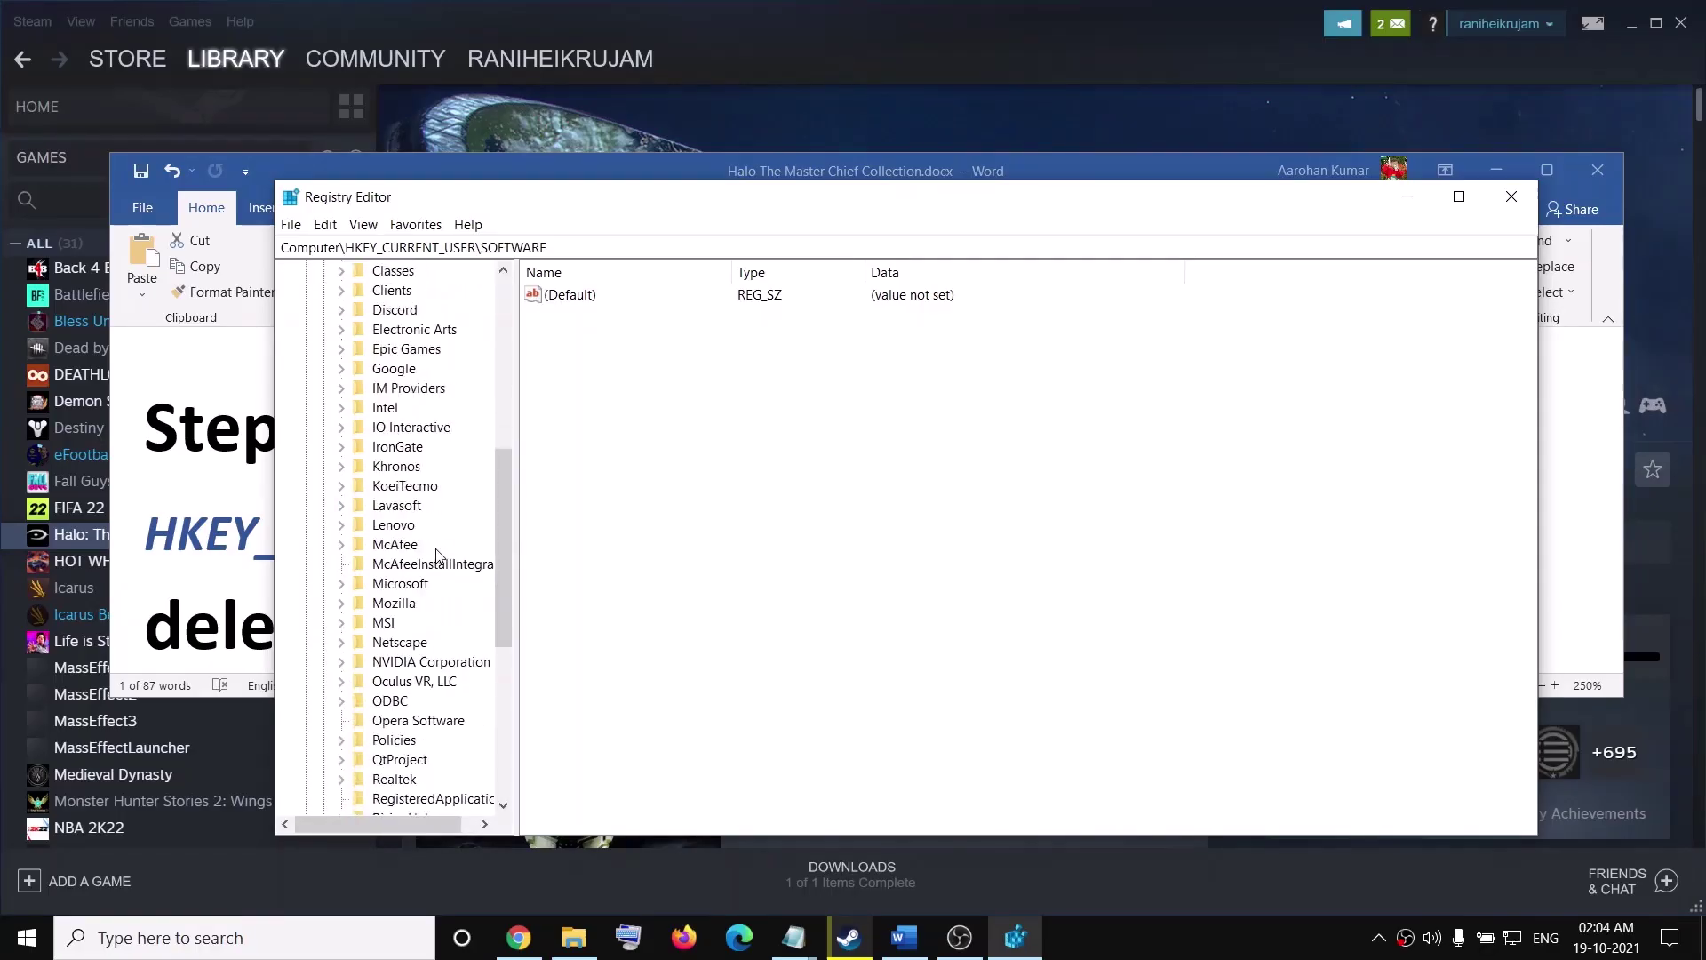
left_click(347, 583)
left_click(343, 586)
scroll(454, 622, "down", 20)
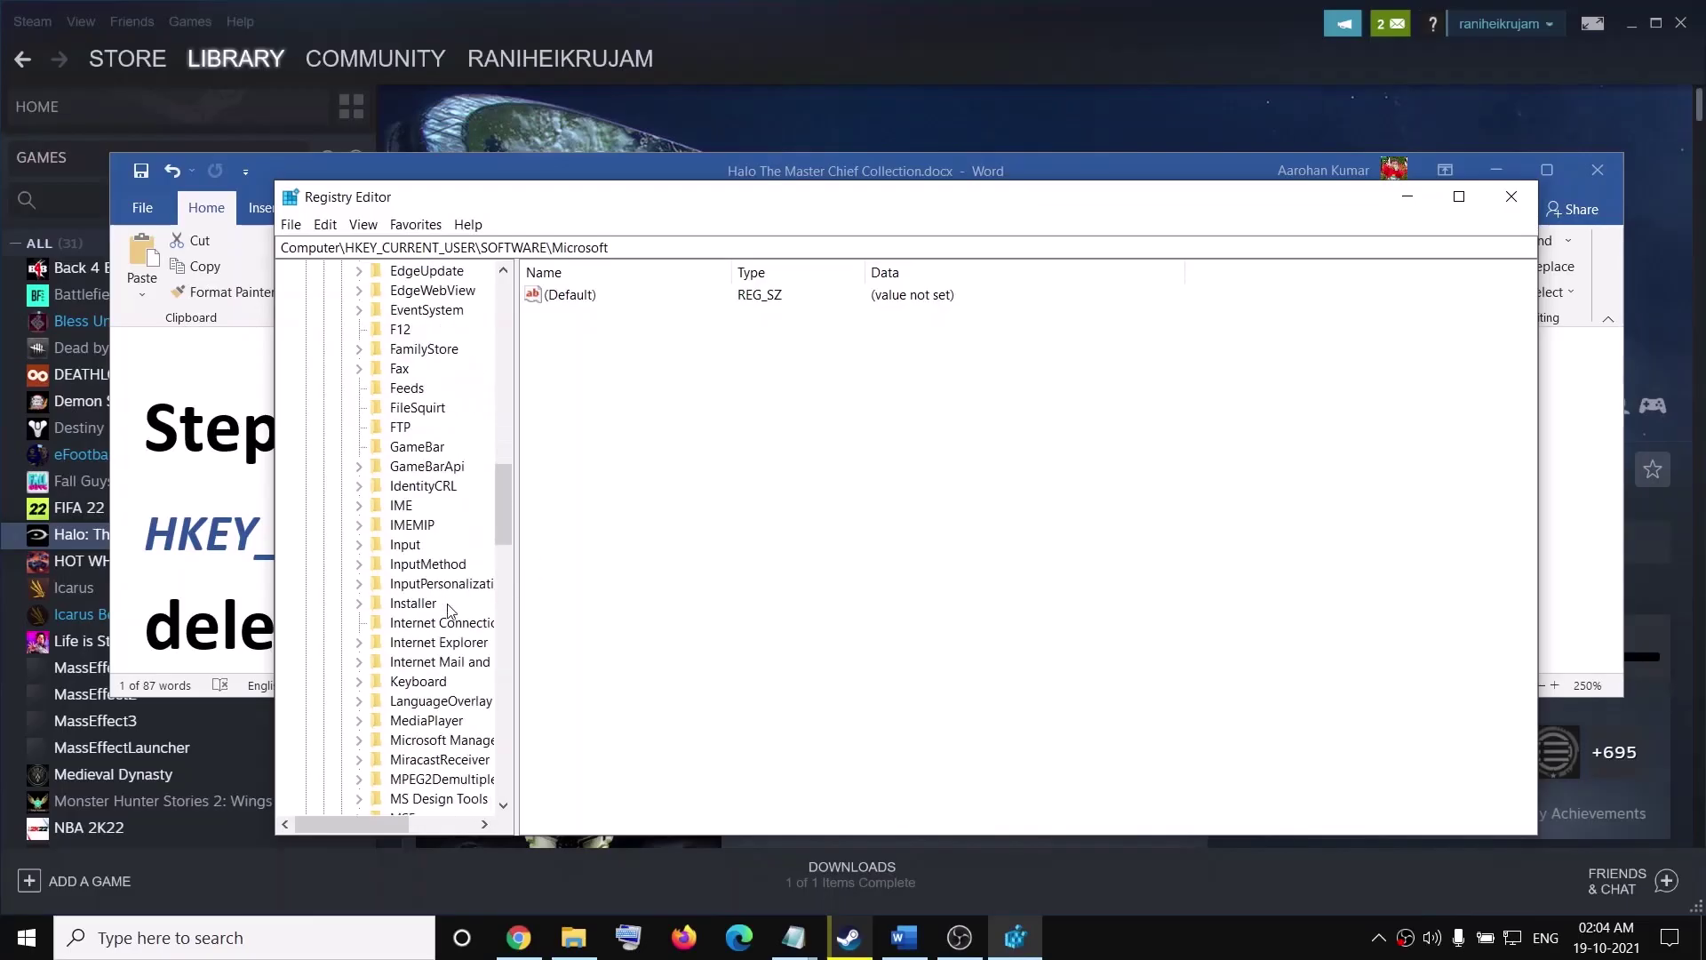
scroll(455, 622, "down", 15)
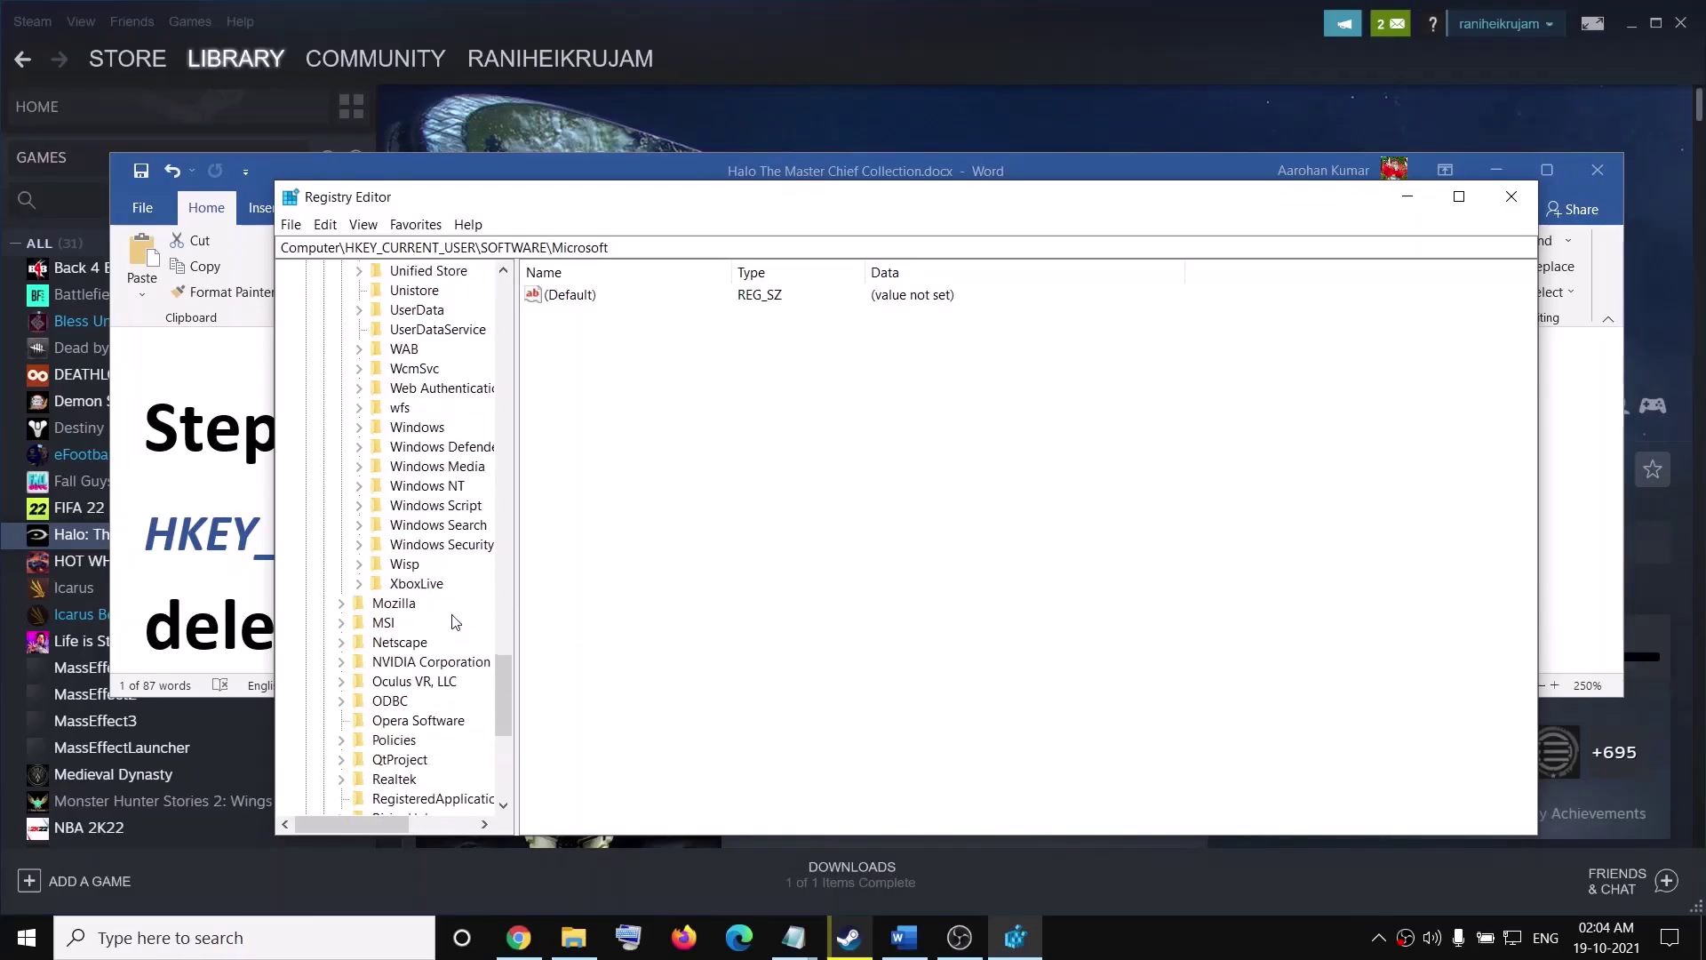
left_click(417, 586)
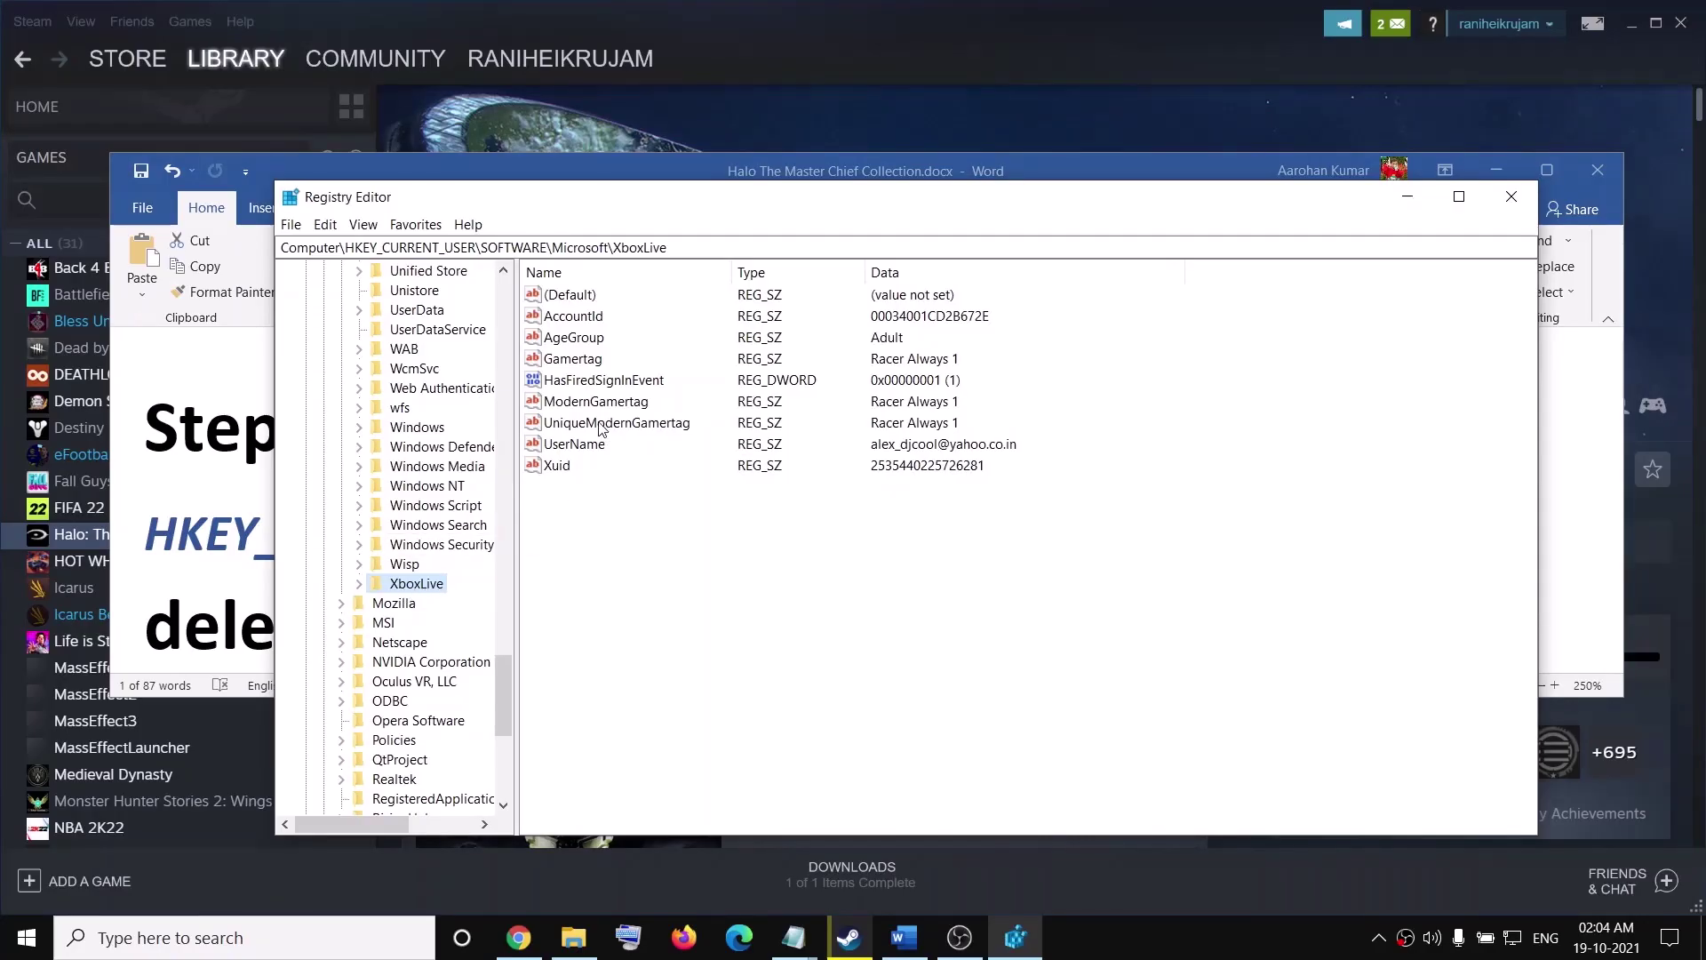
left_click(568, 384)
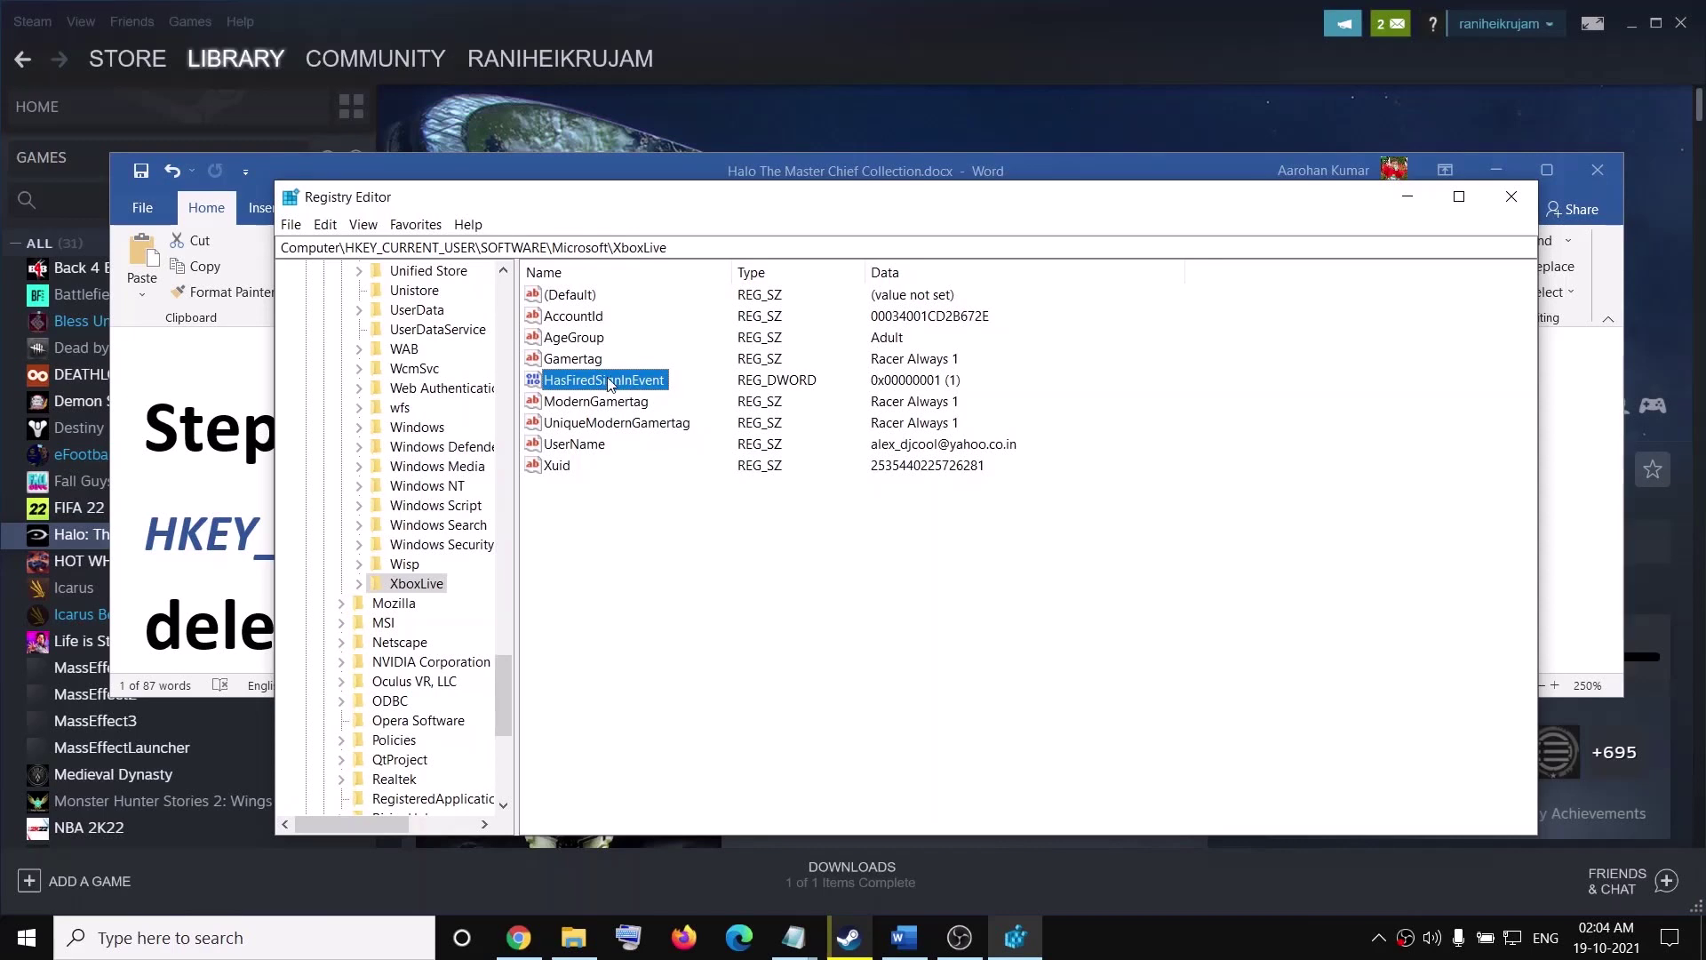
Step: Export the entire registry as Backup.reg on the Desktop
left_click(291, 225)
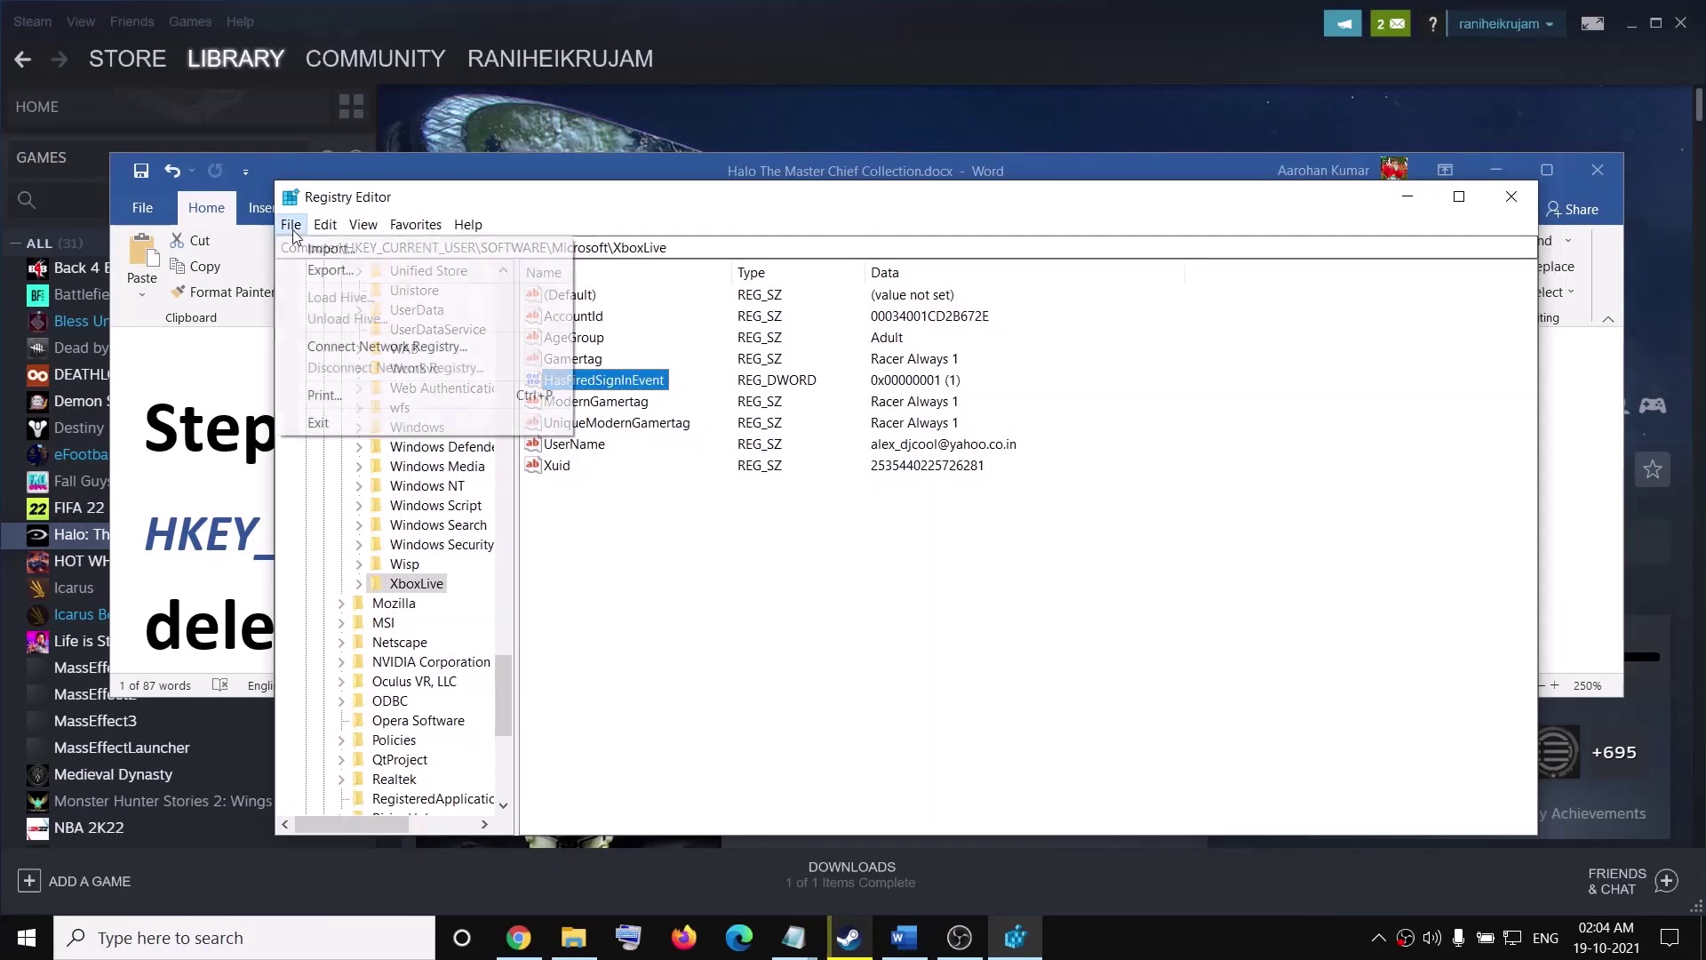
left_click(360, 267)
left_click(353, 421)
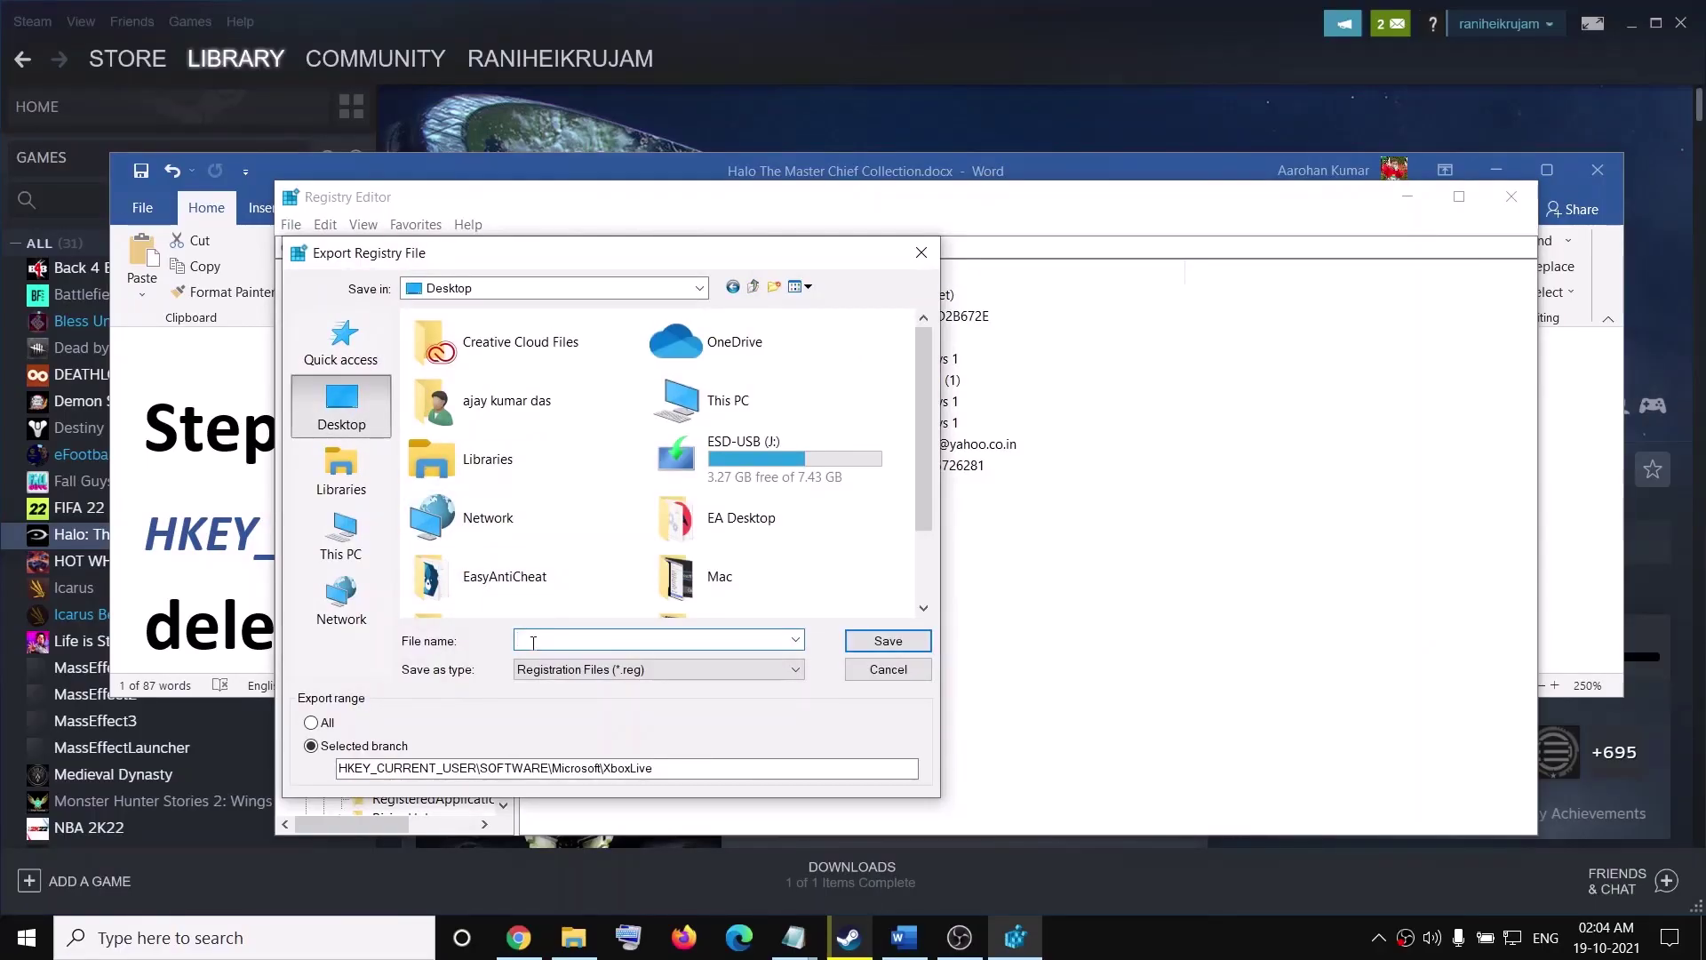
type("Backup")
left_click(886, 641)
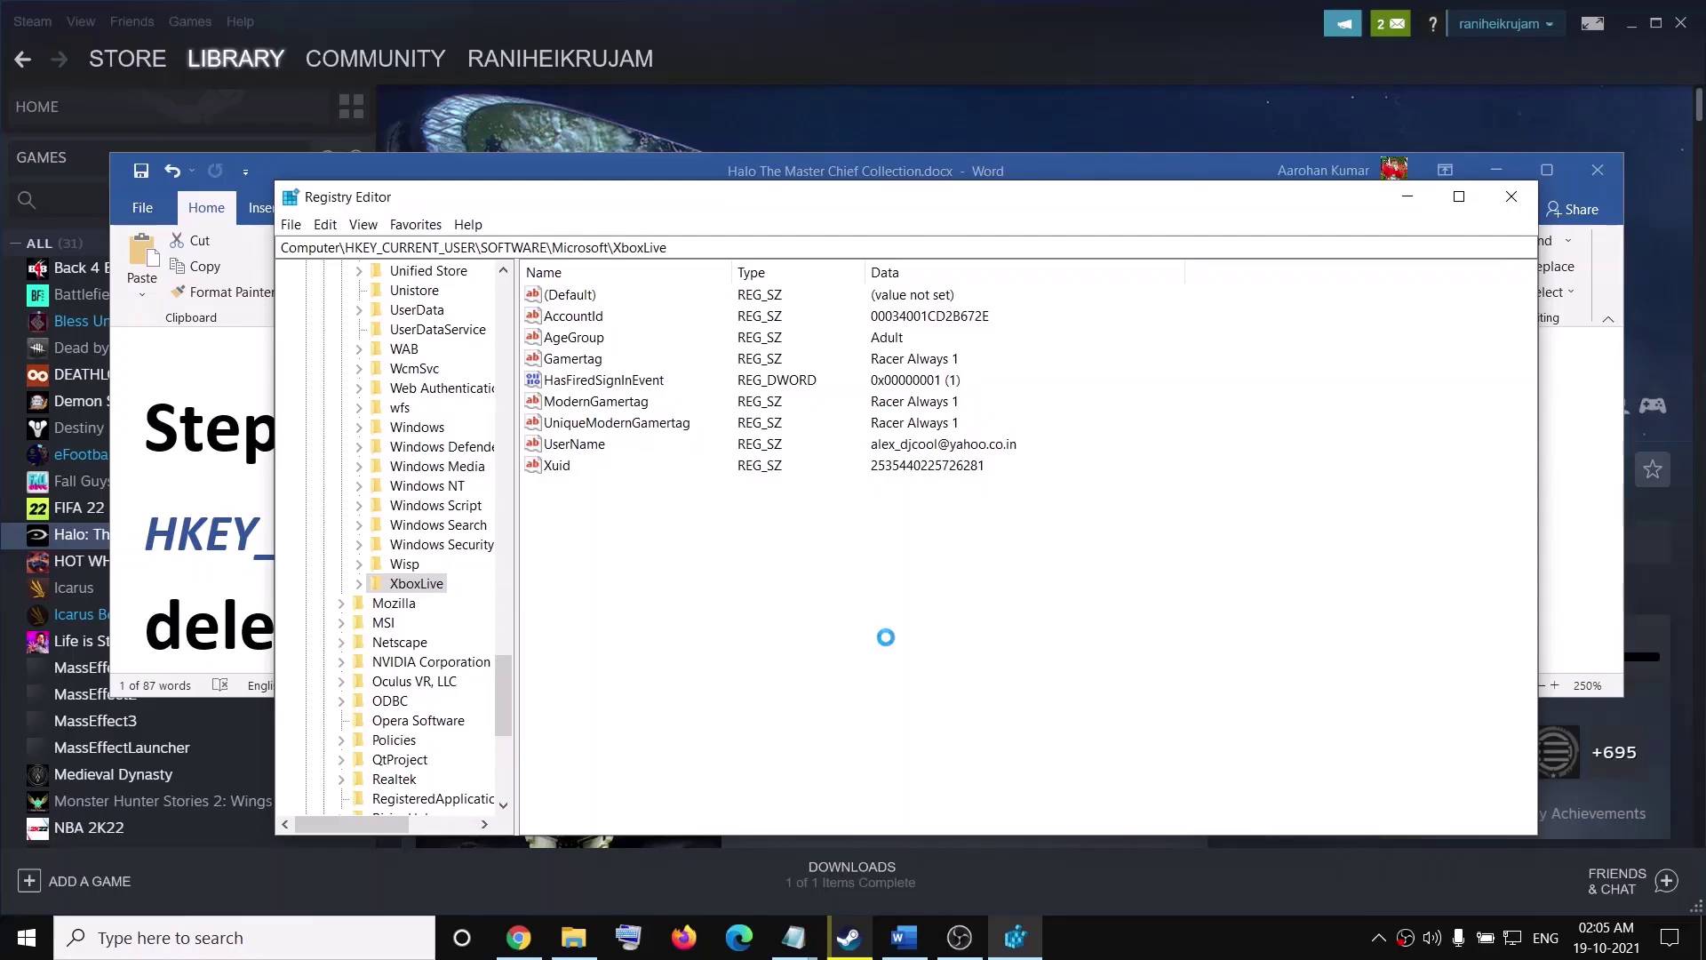
left_click(1129, 951)
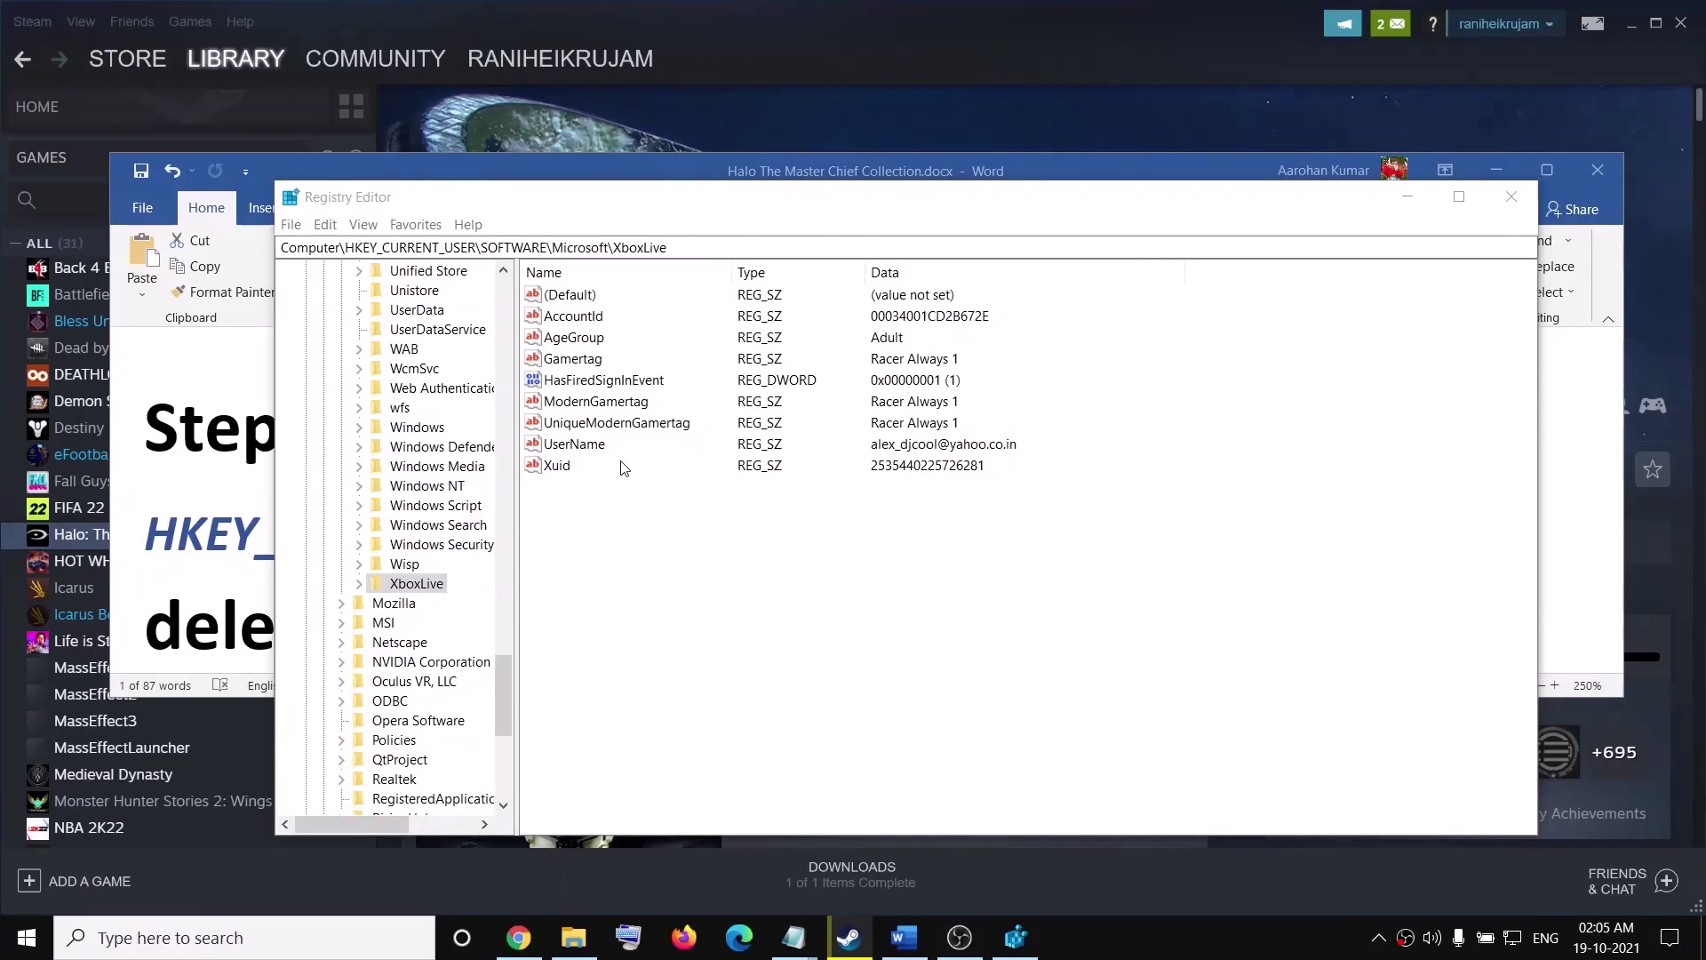
Step: Pick Backup.reg from the Desktop in the registry Import dialog
left_click(322, 251)
key("alt+f")
left_click(318, 253)
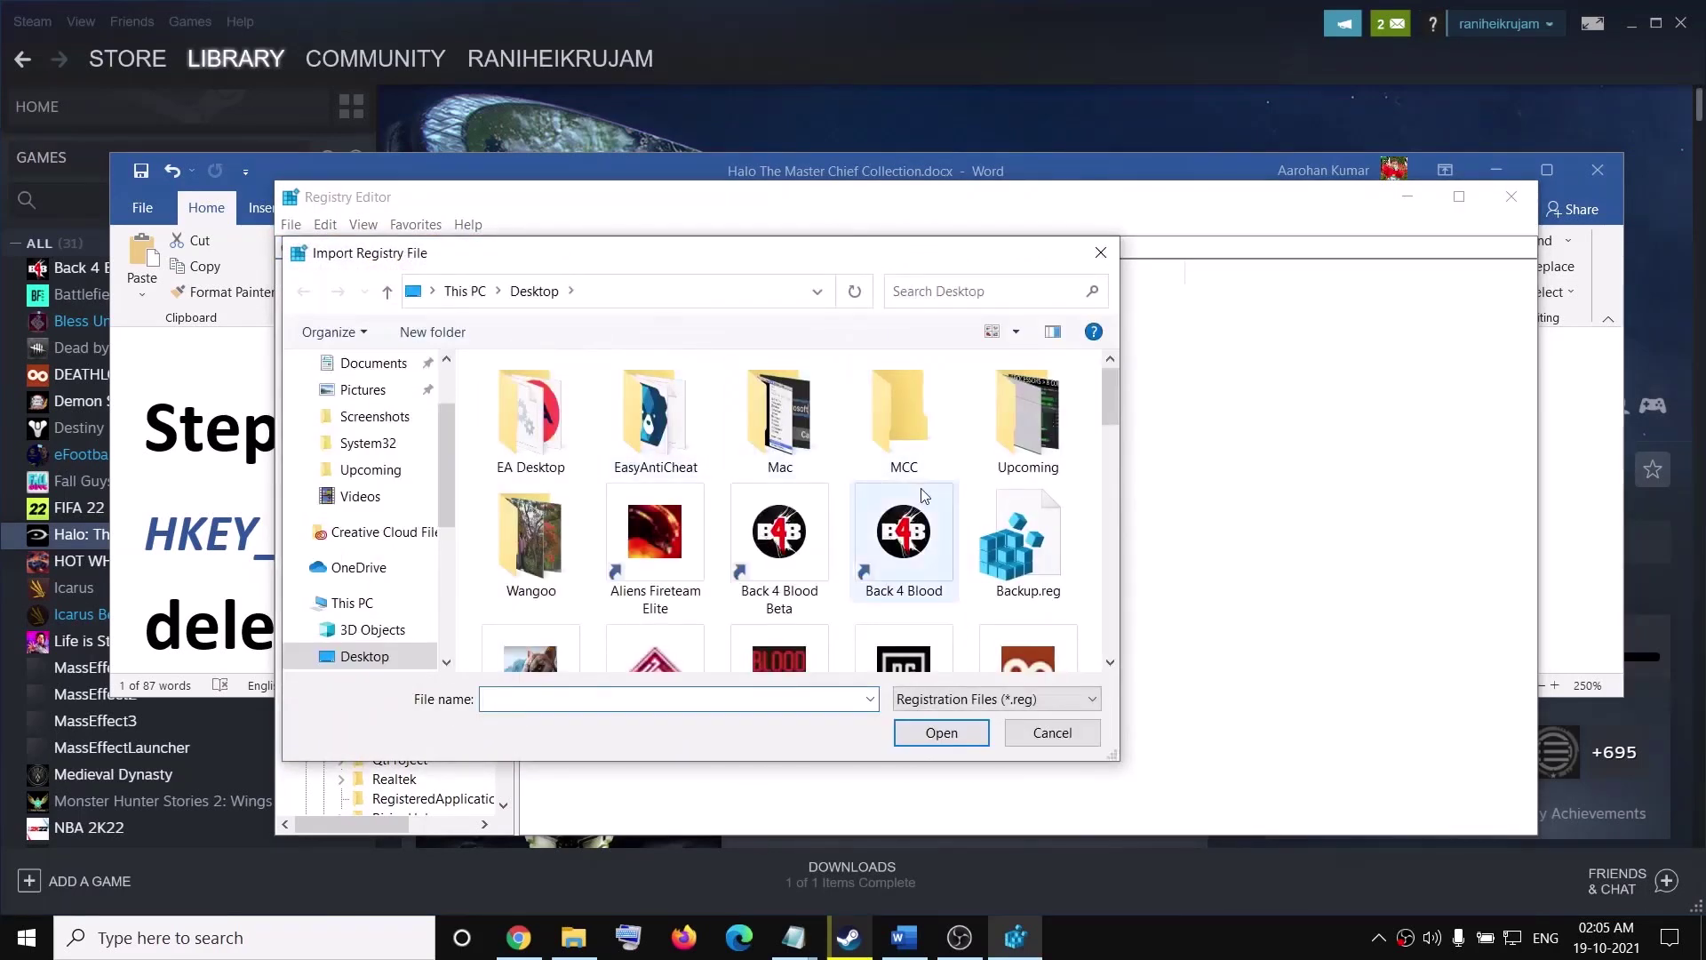
left_click(1007, 529)
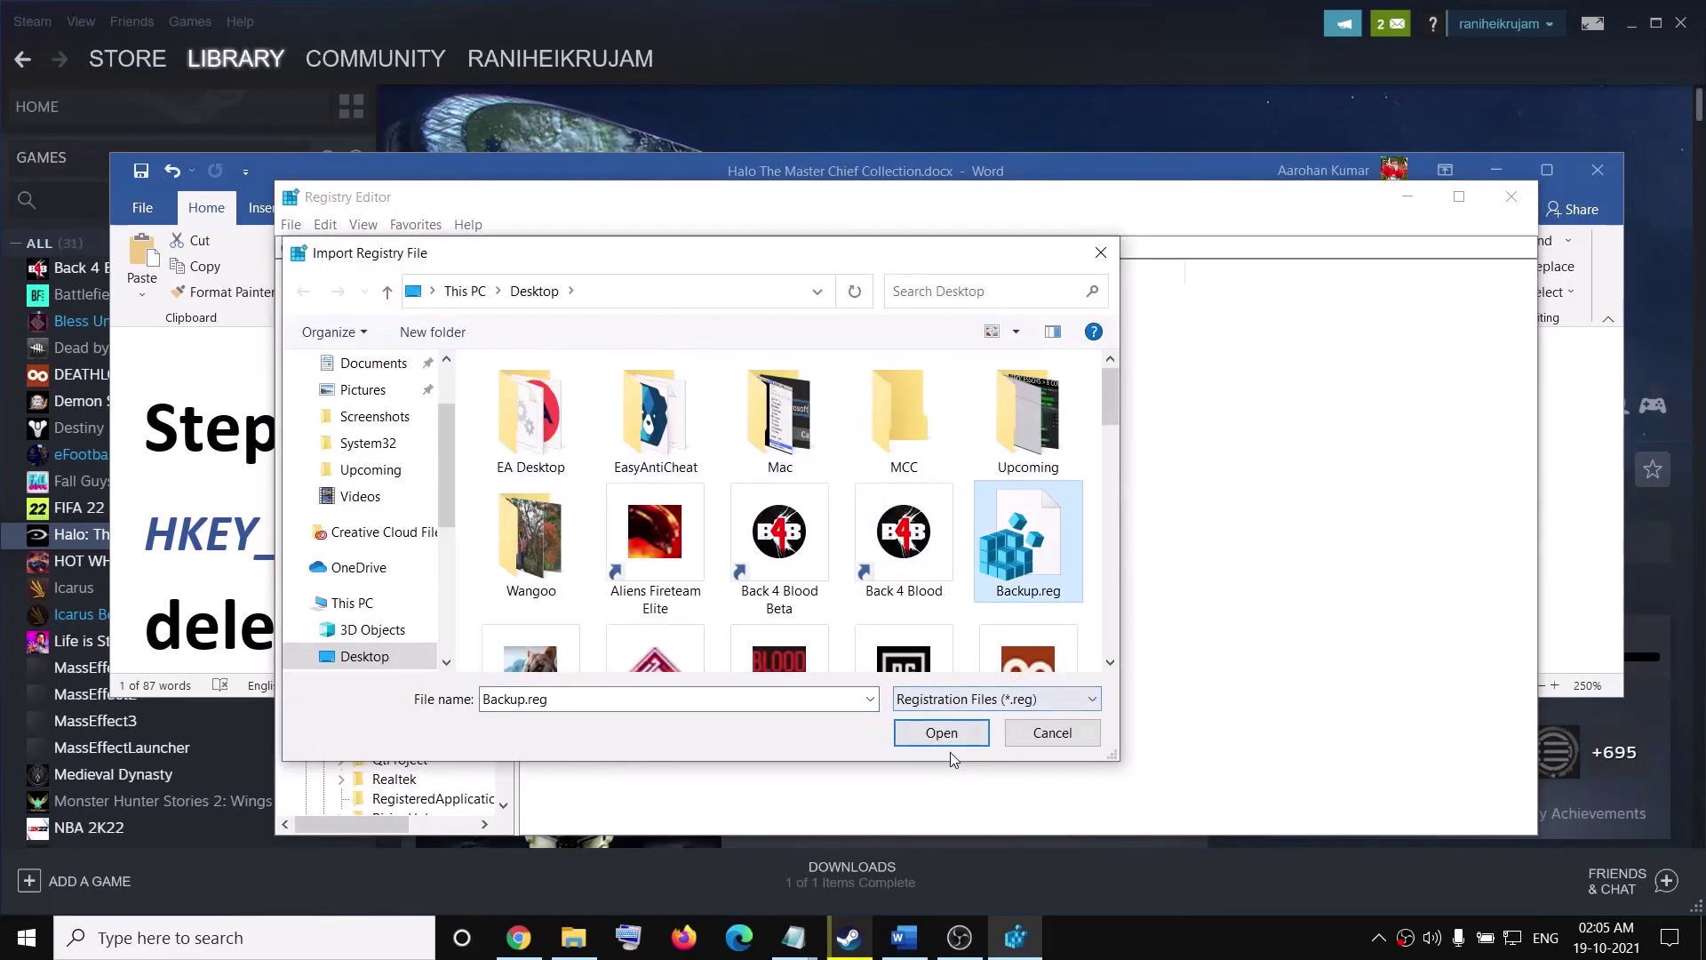
left_click(1102, 252)
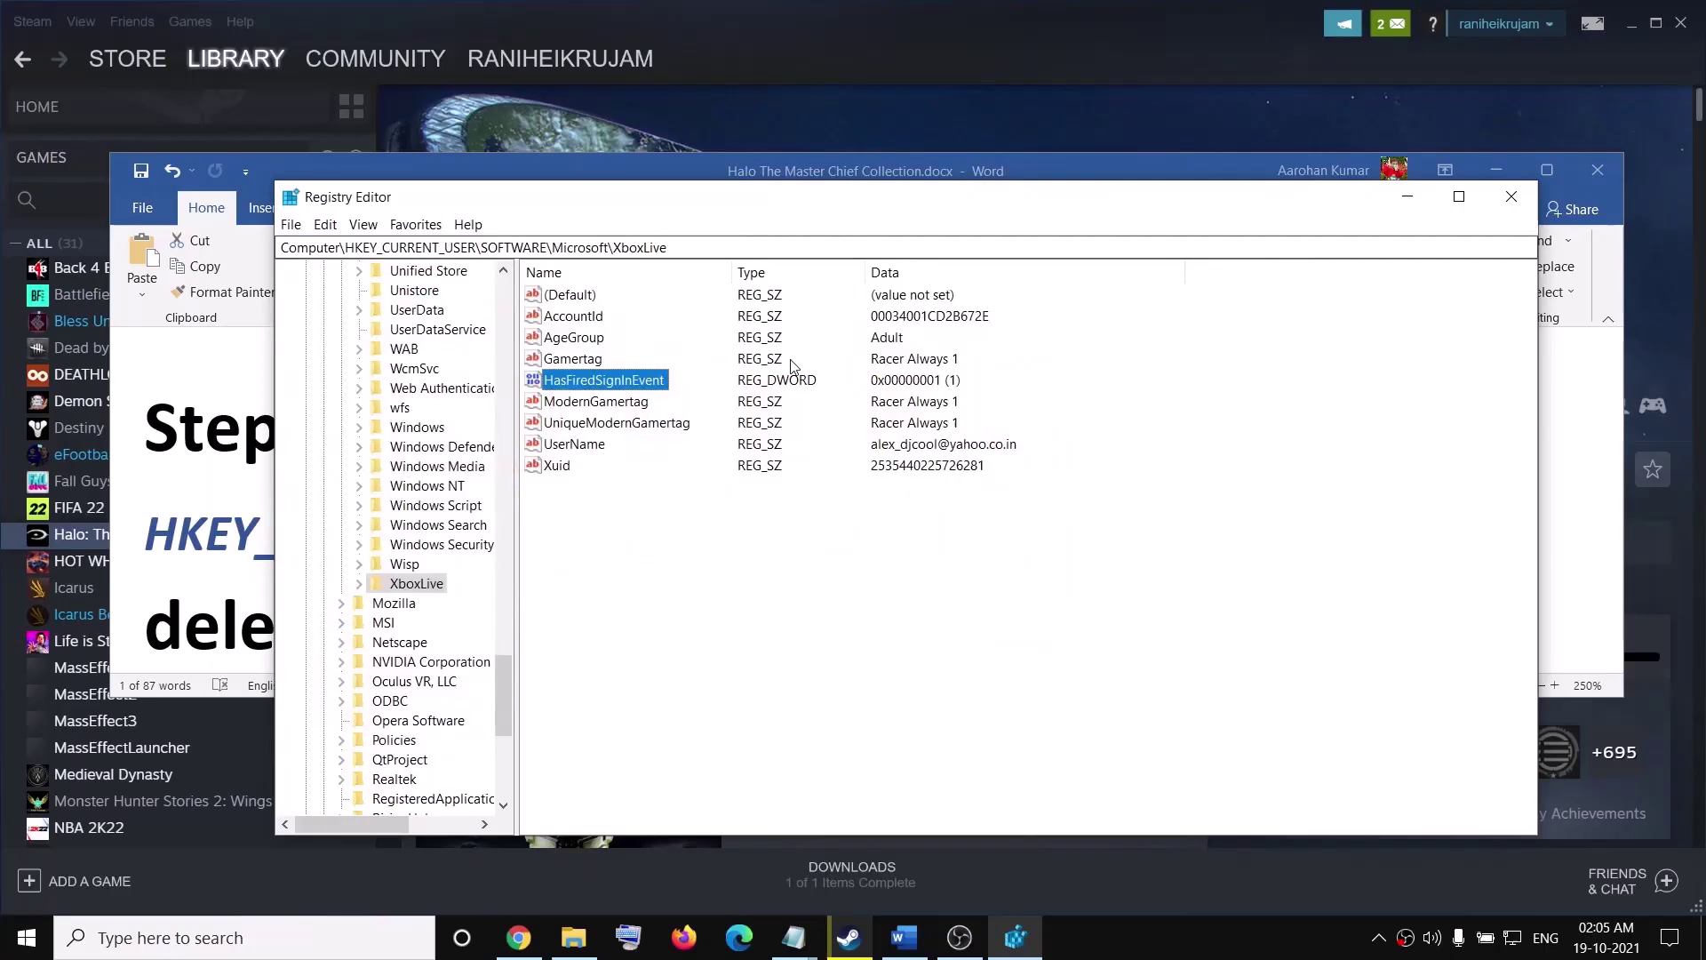
Step: Delete HasFiredSignInEvent from HKCU\SOFTWARE\Microsoft\XboxLive, confirm, and close Registry Editor
left_click(402, 591)
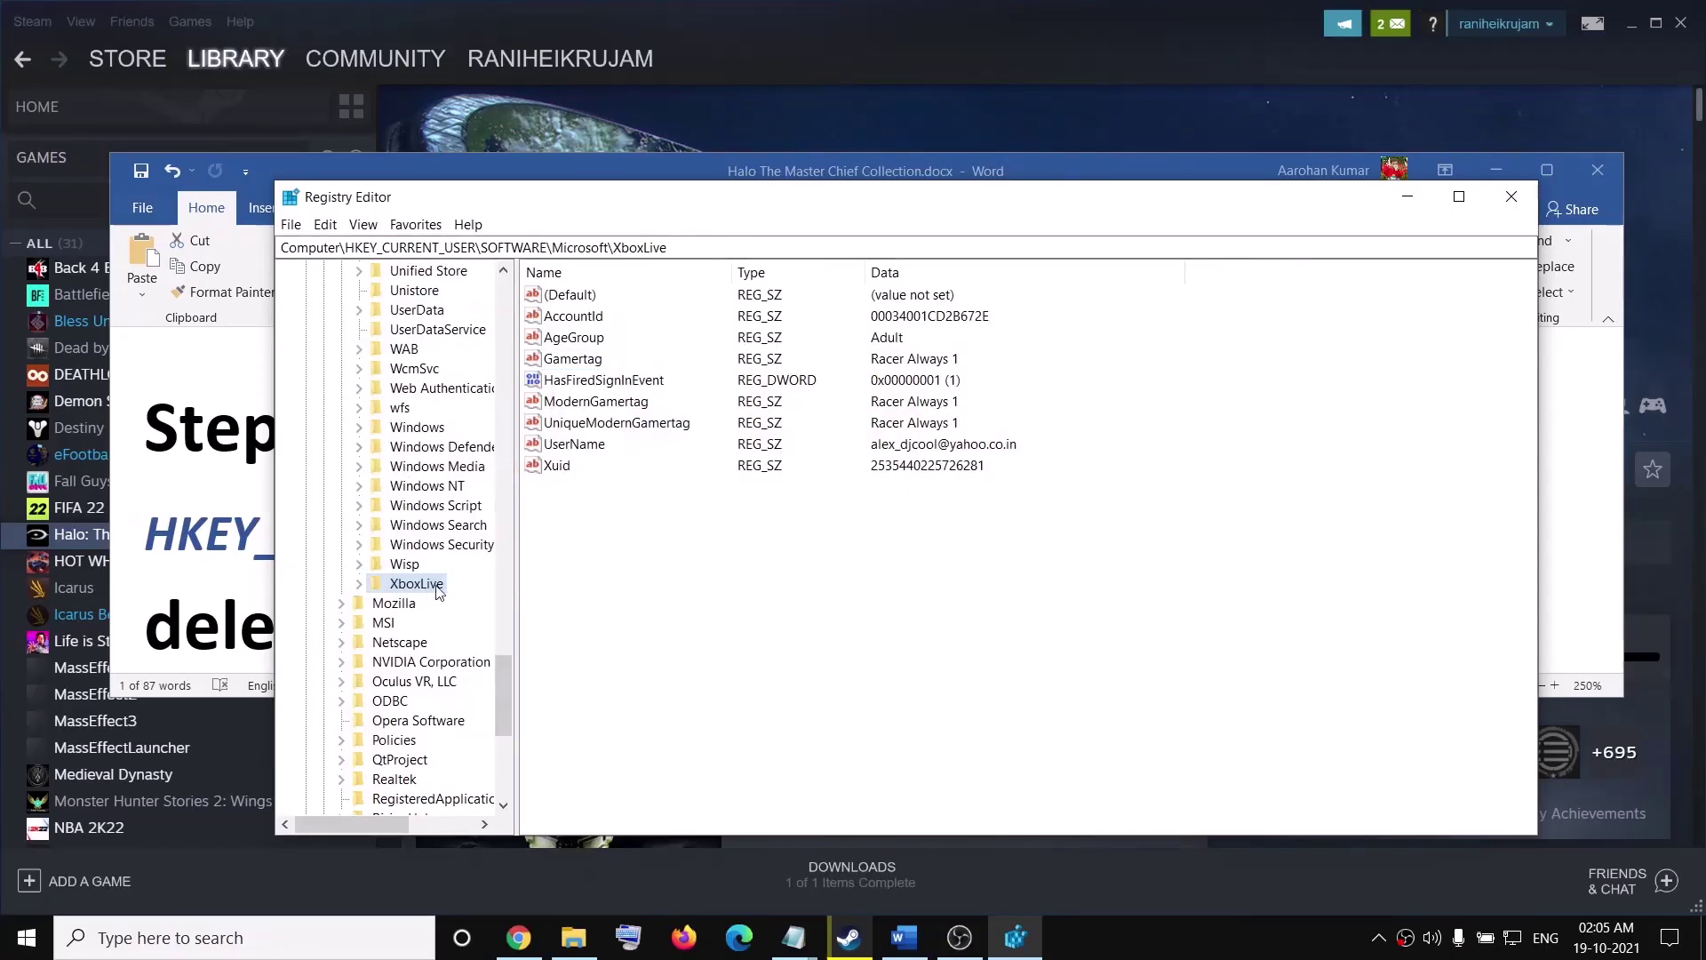
left_click(596, 384)
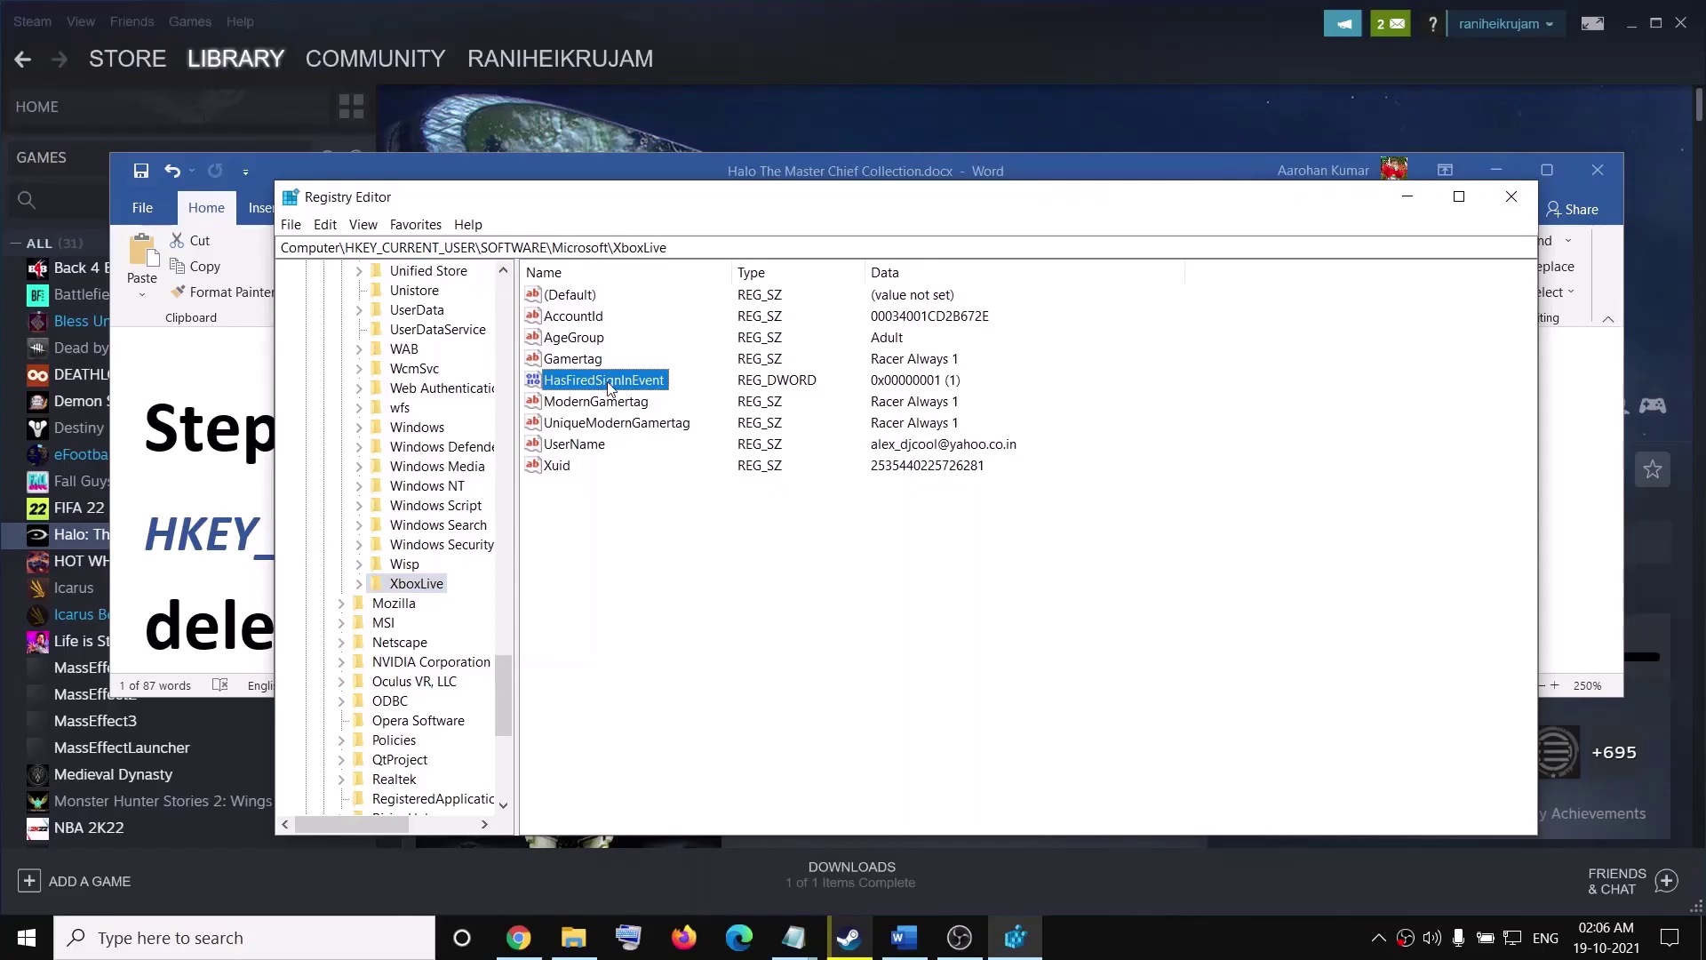
right_click(615, 382)
left_click(691, 440)
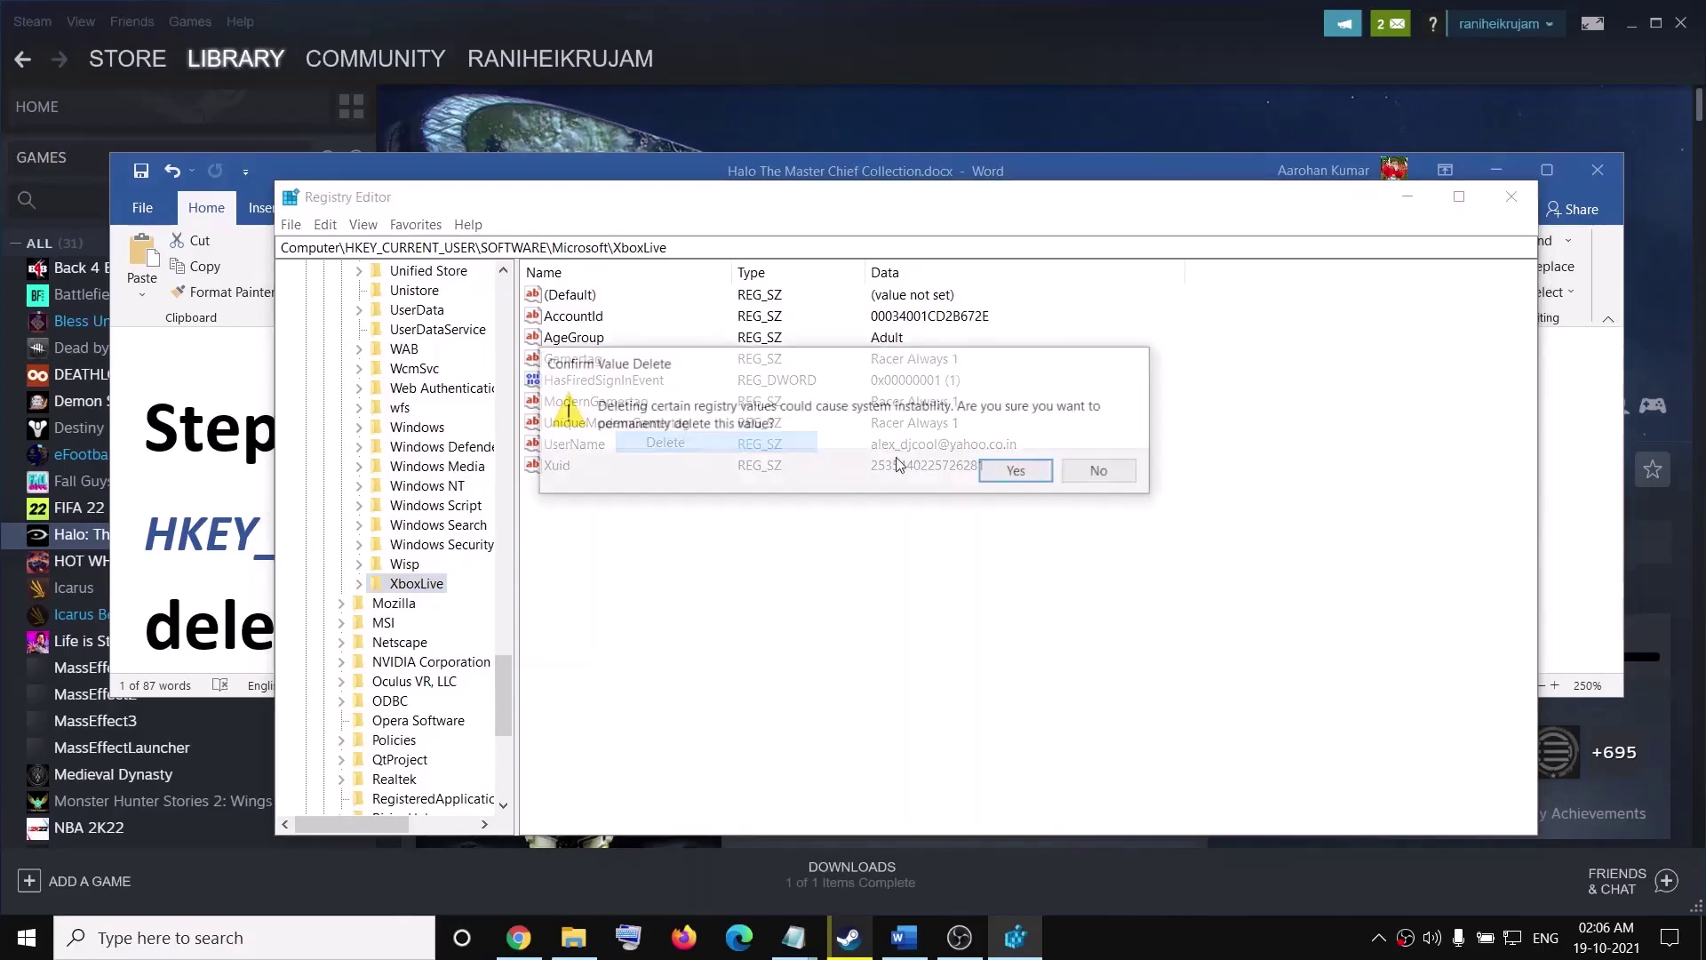
left_click(1020, 471)
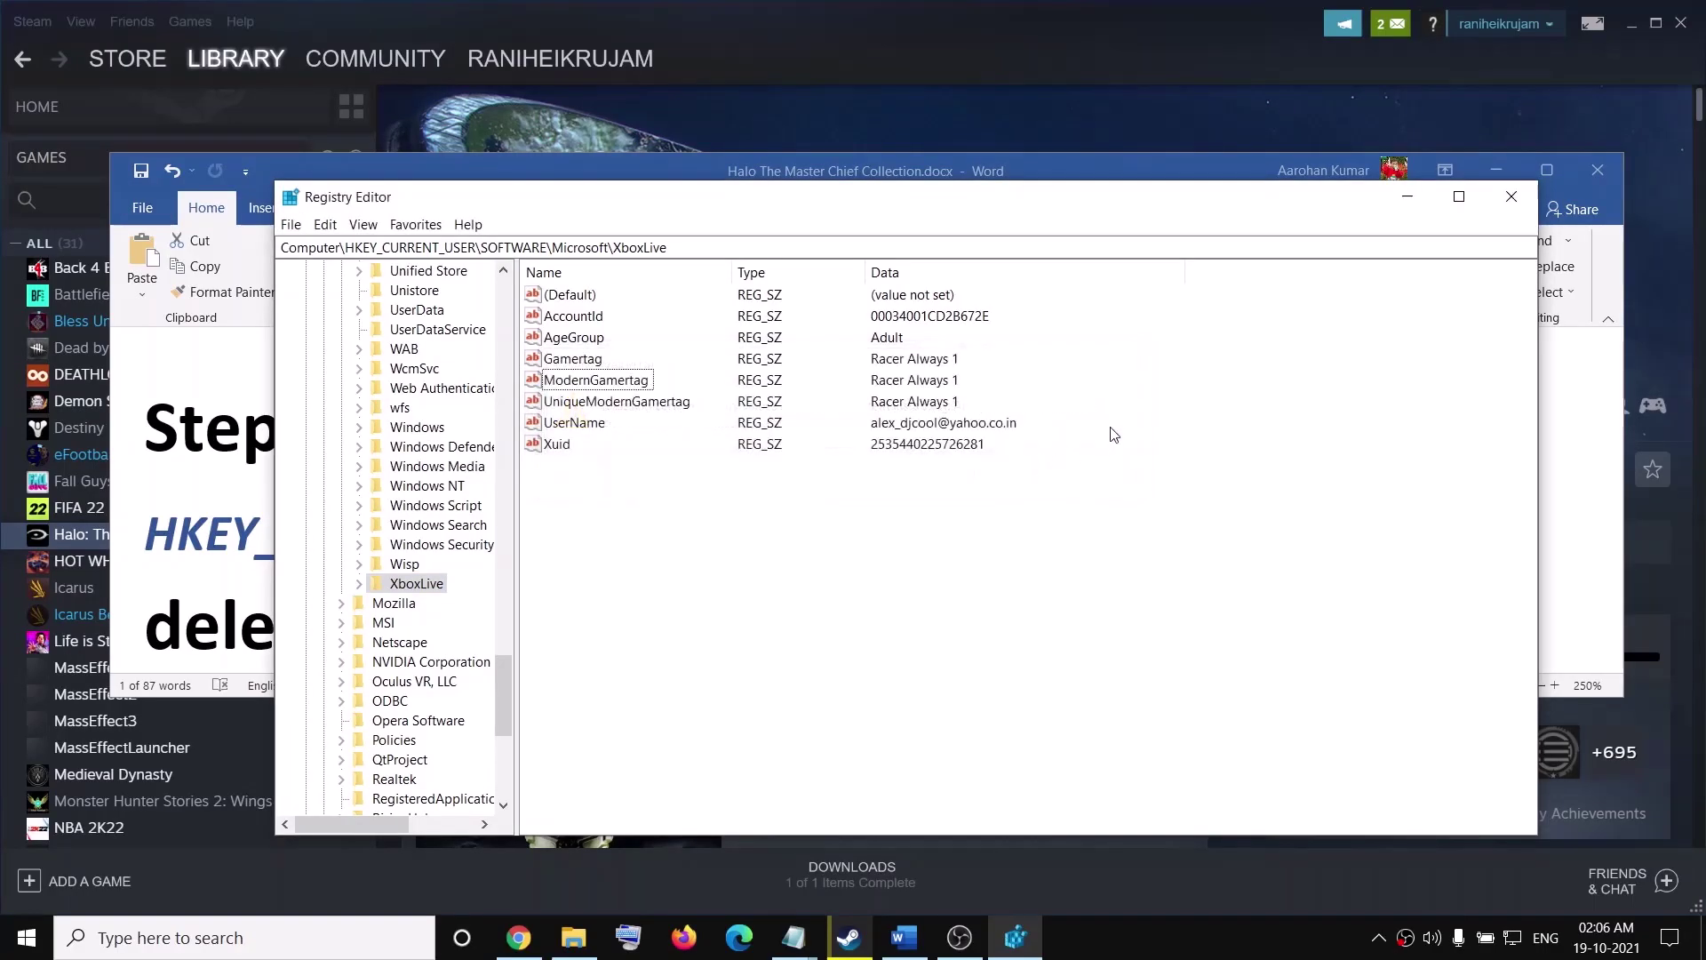
left_click(1522, 194)
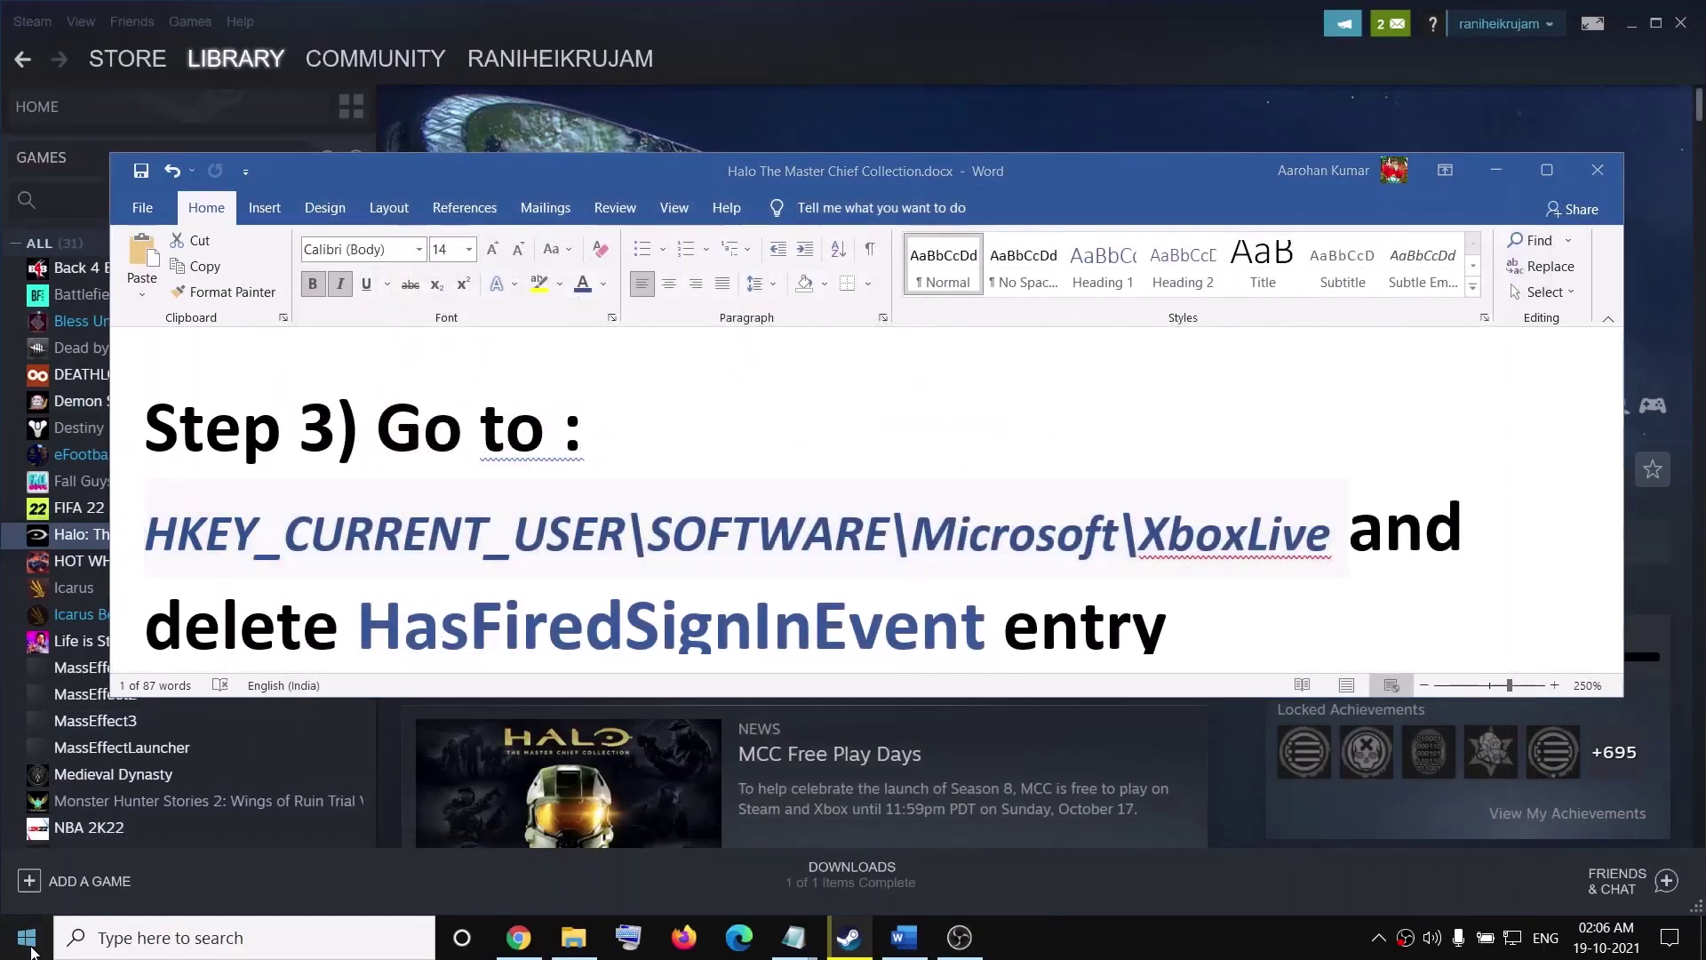
left_click(27, 937)
left_click(40, 889)
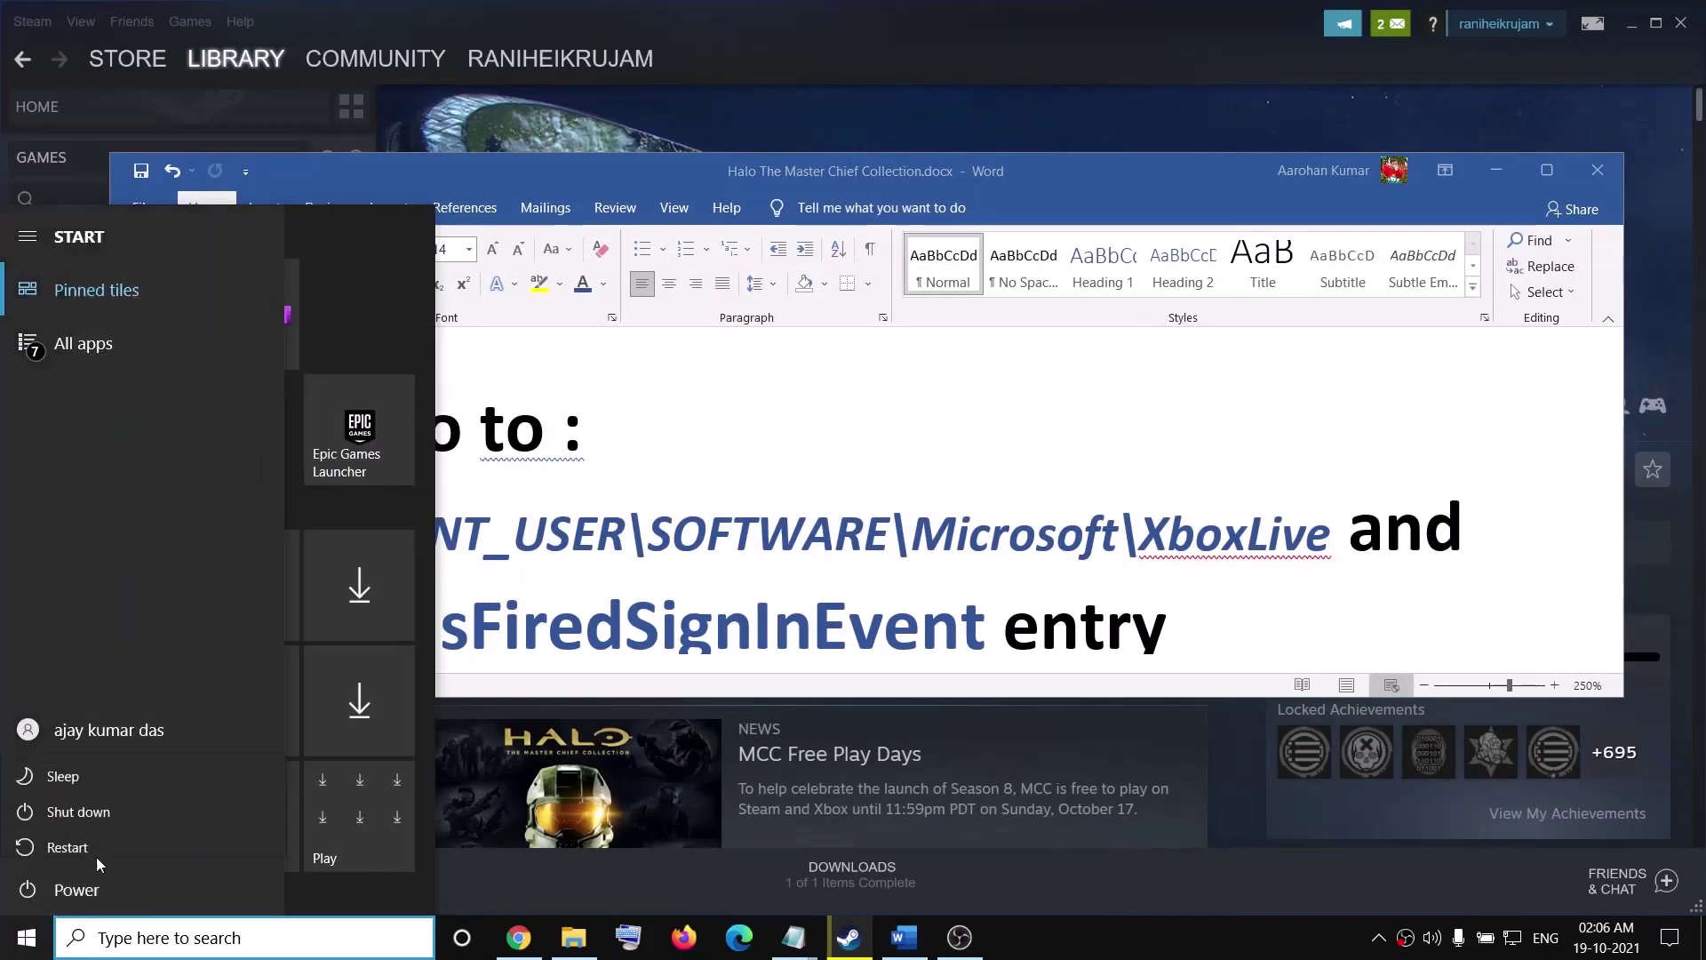
key("Escape")
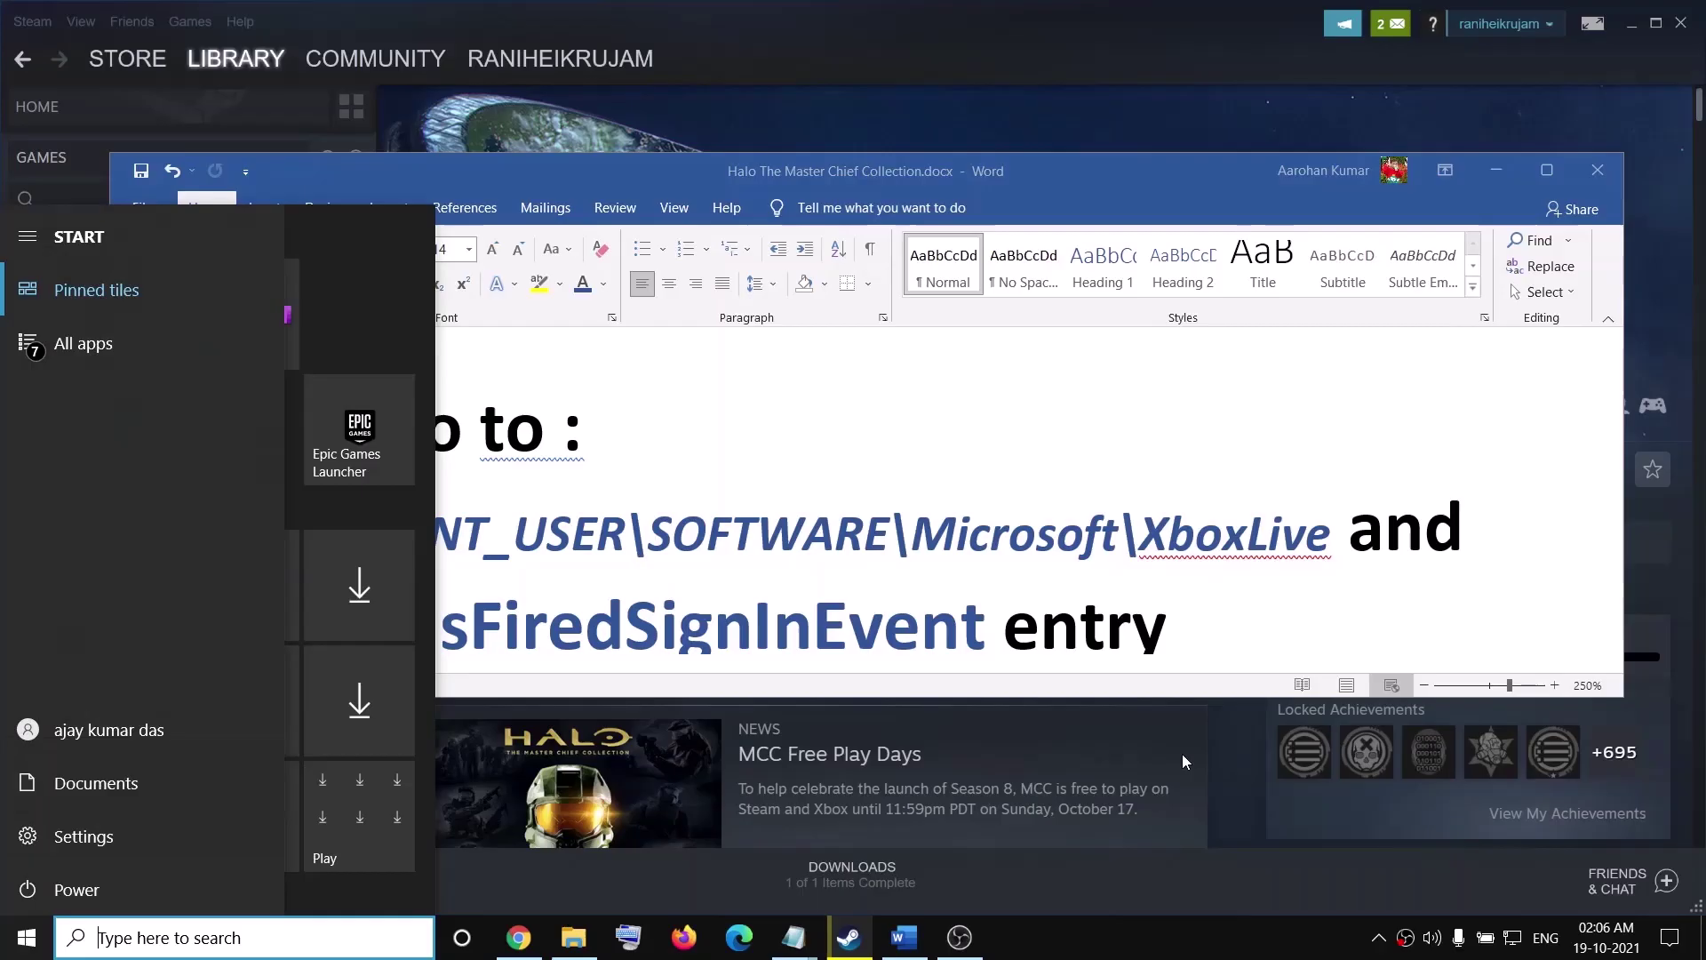
left_click(1109, 70)
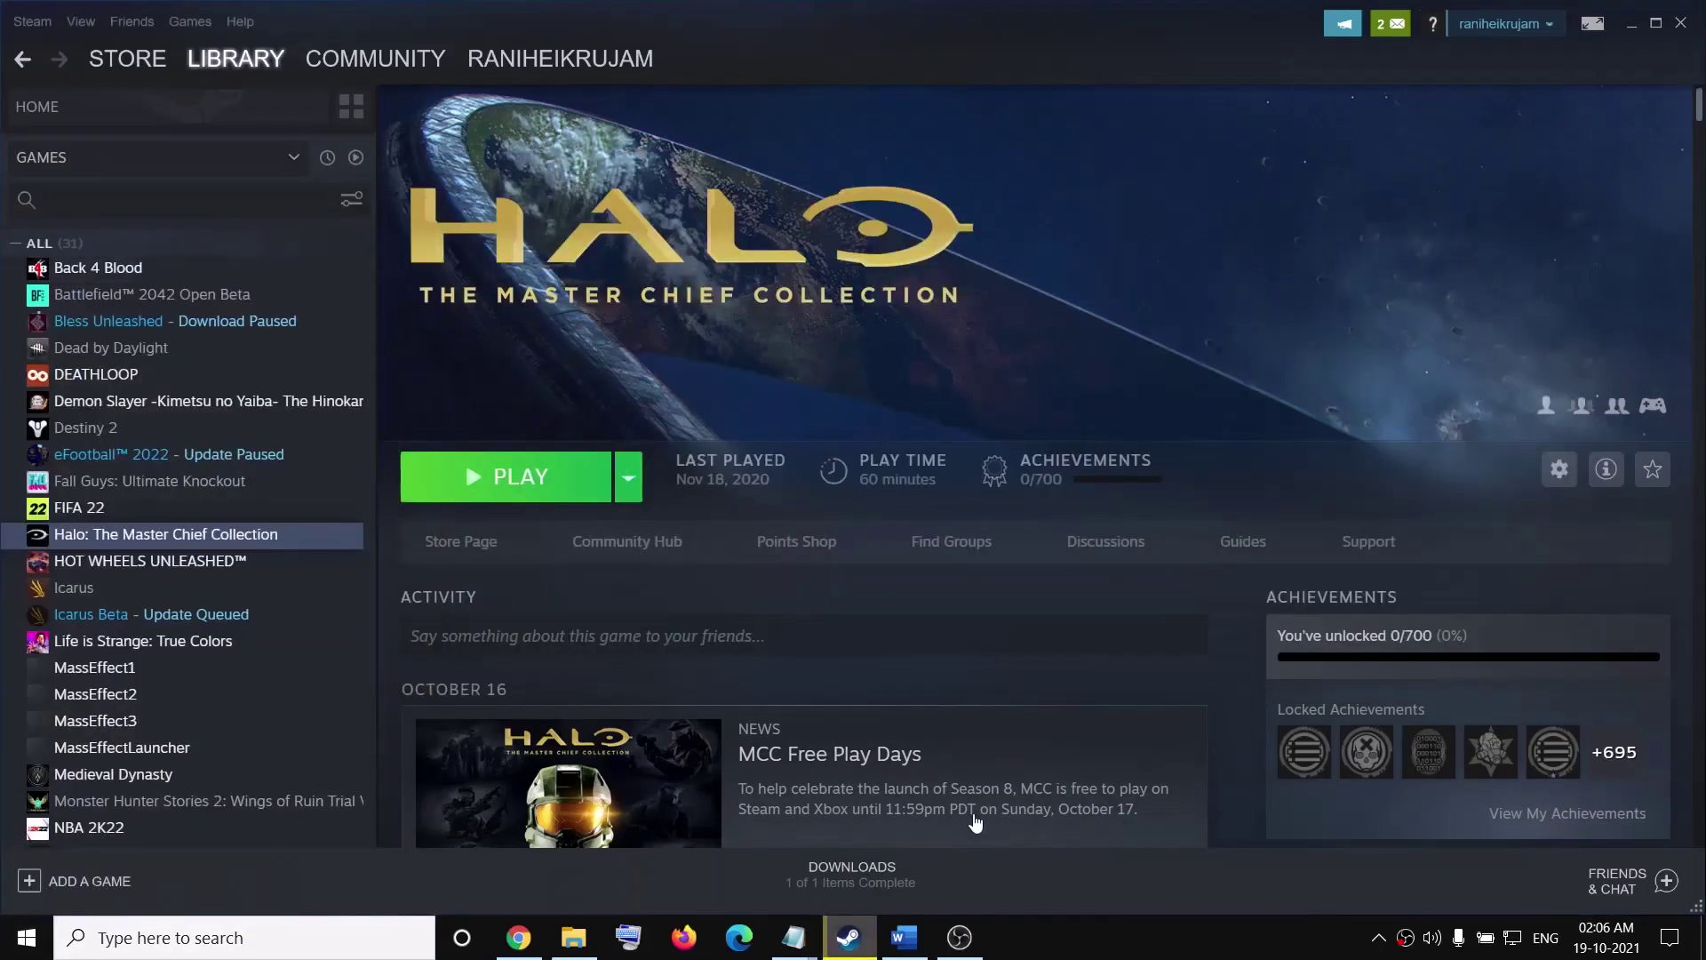
left_click(904, 938)
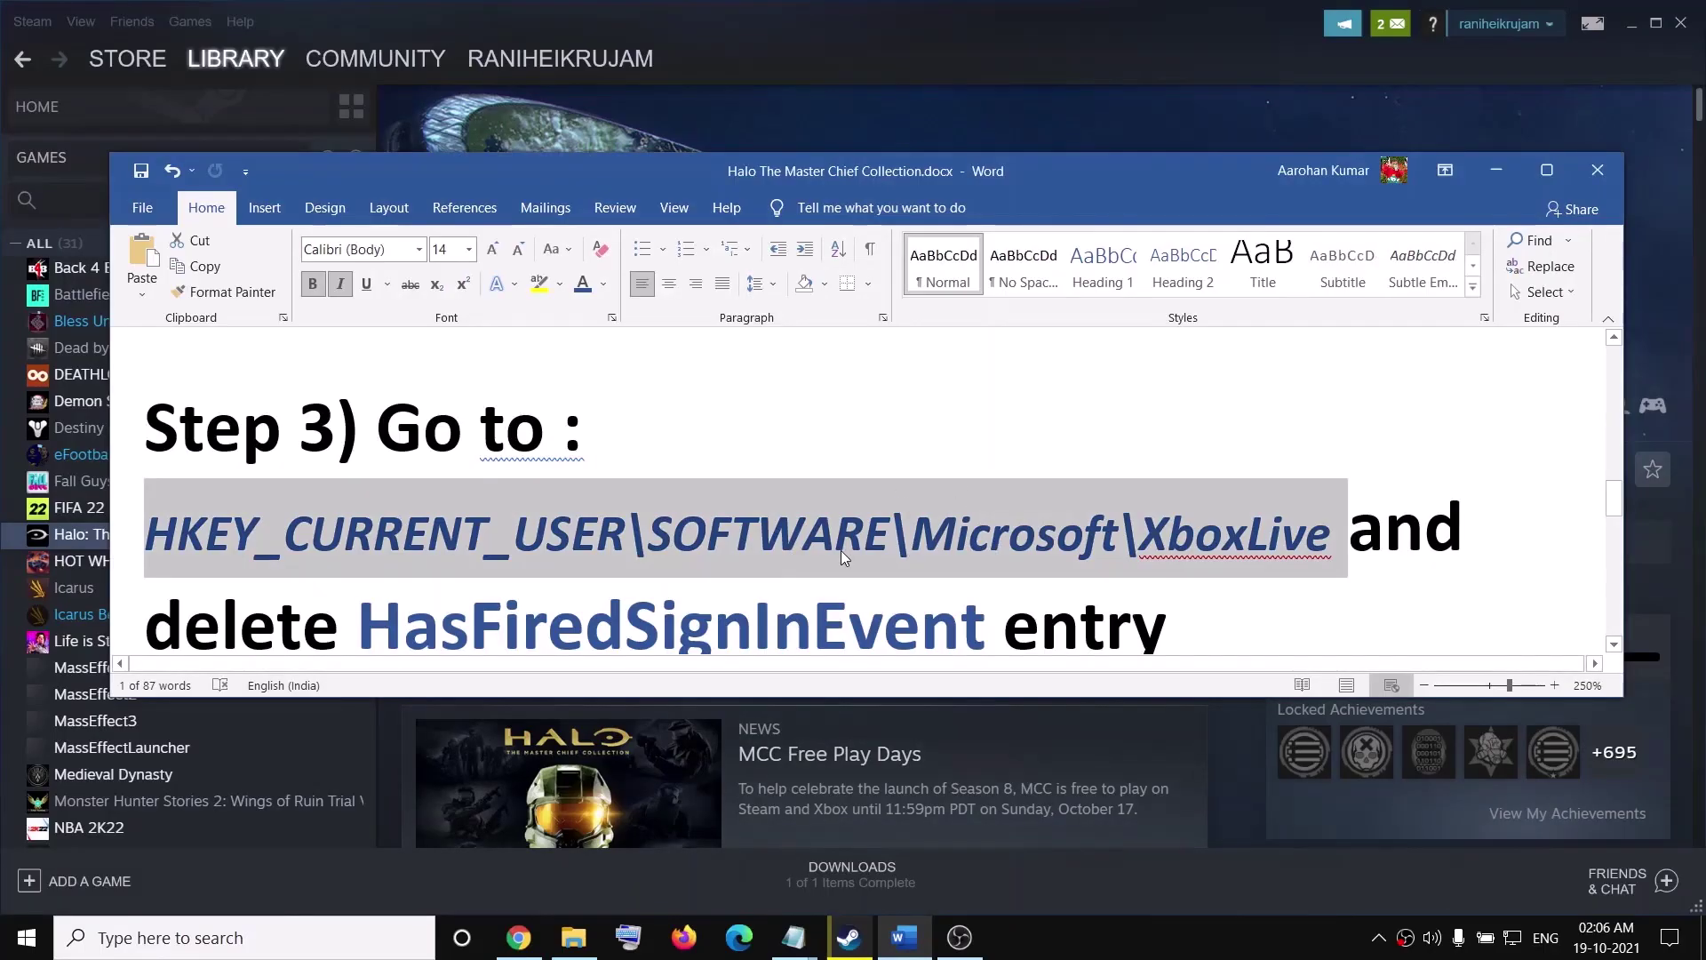
Step: Read through Steps 4 and 5 in the Word guide, highlighting their text, then minimize it
scroll(841, 551, "down", 5)
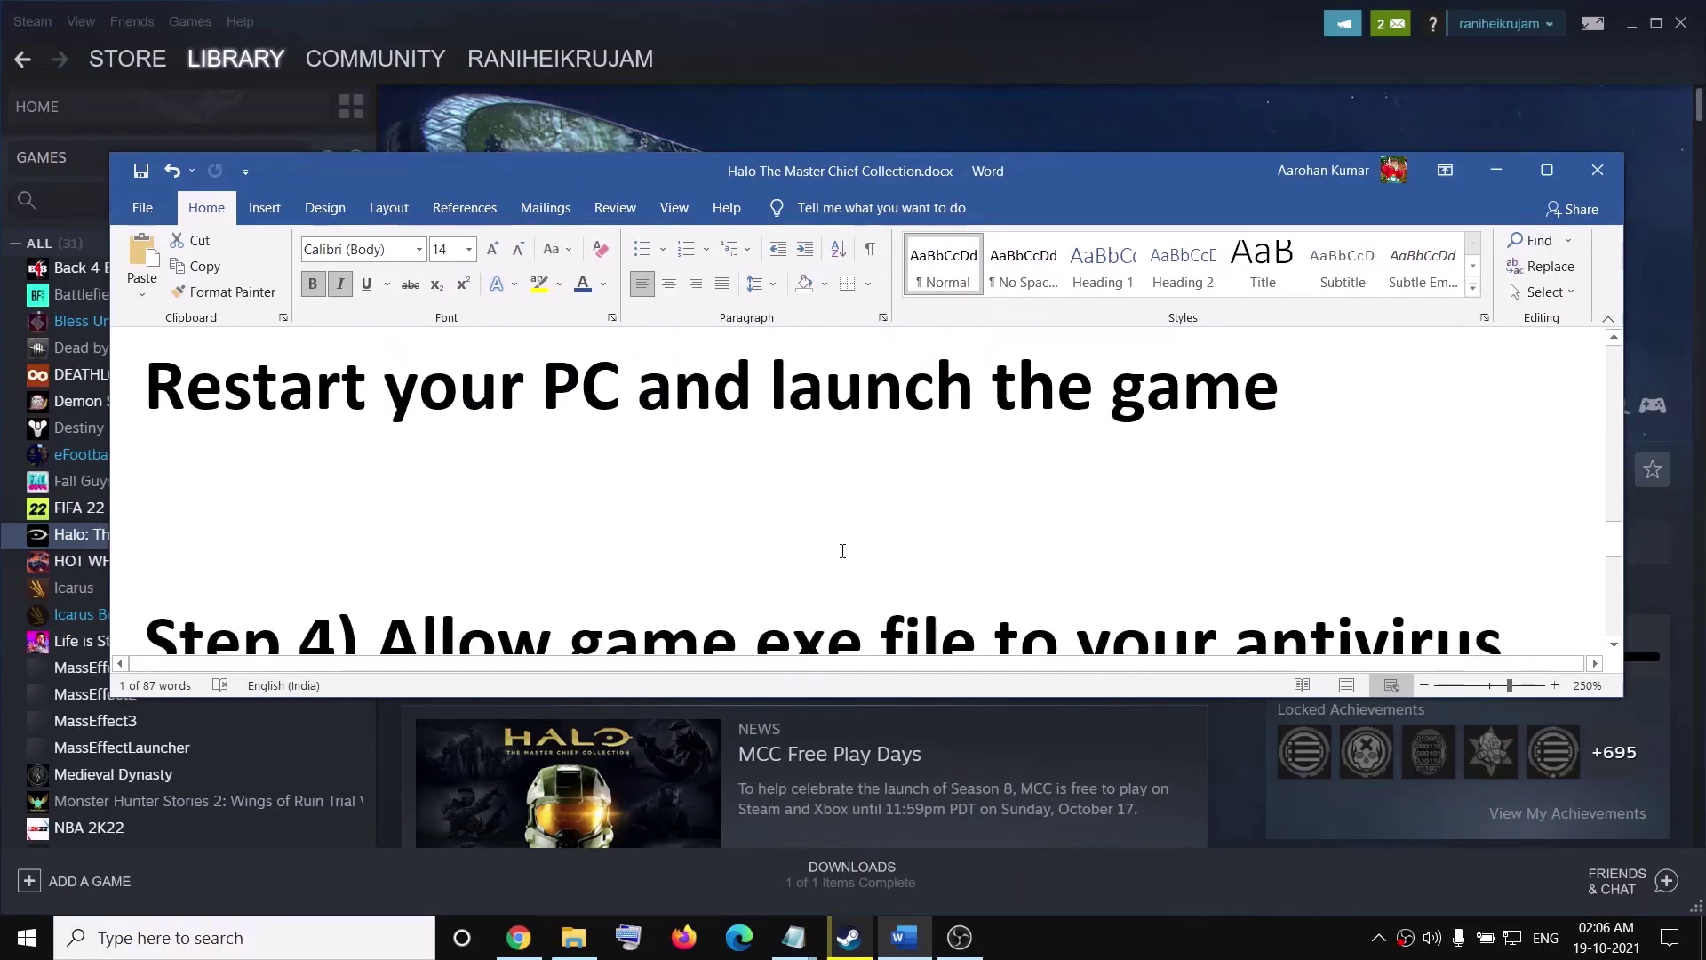
scroll(843, 551, "down", 2)
left_click_drag(482, 456, 252, 576)
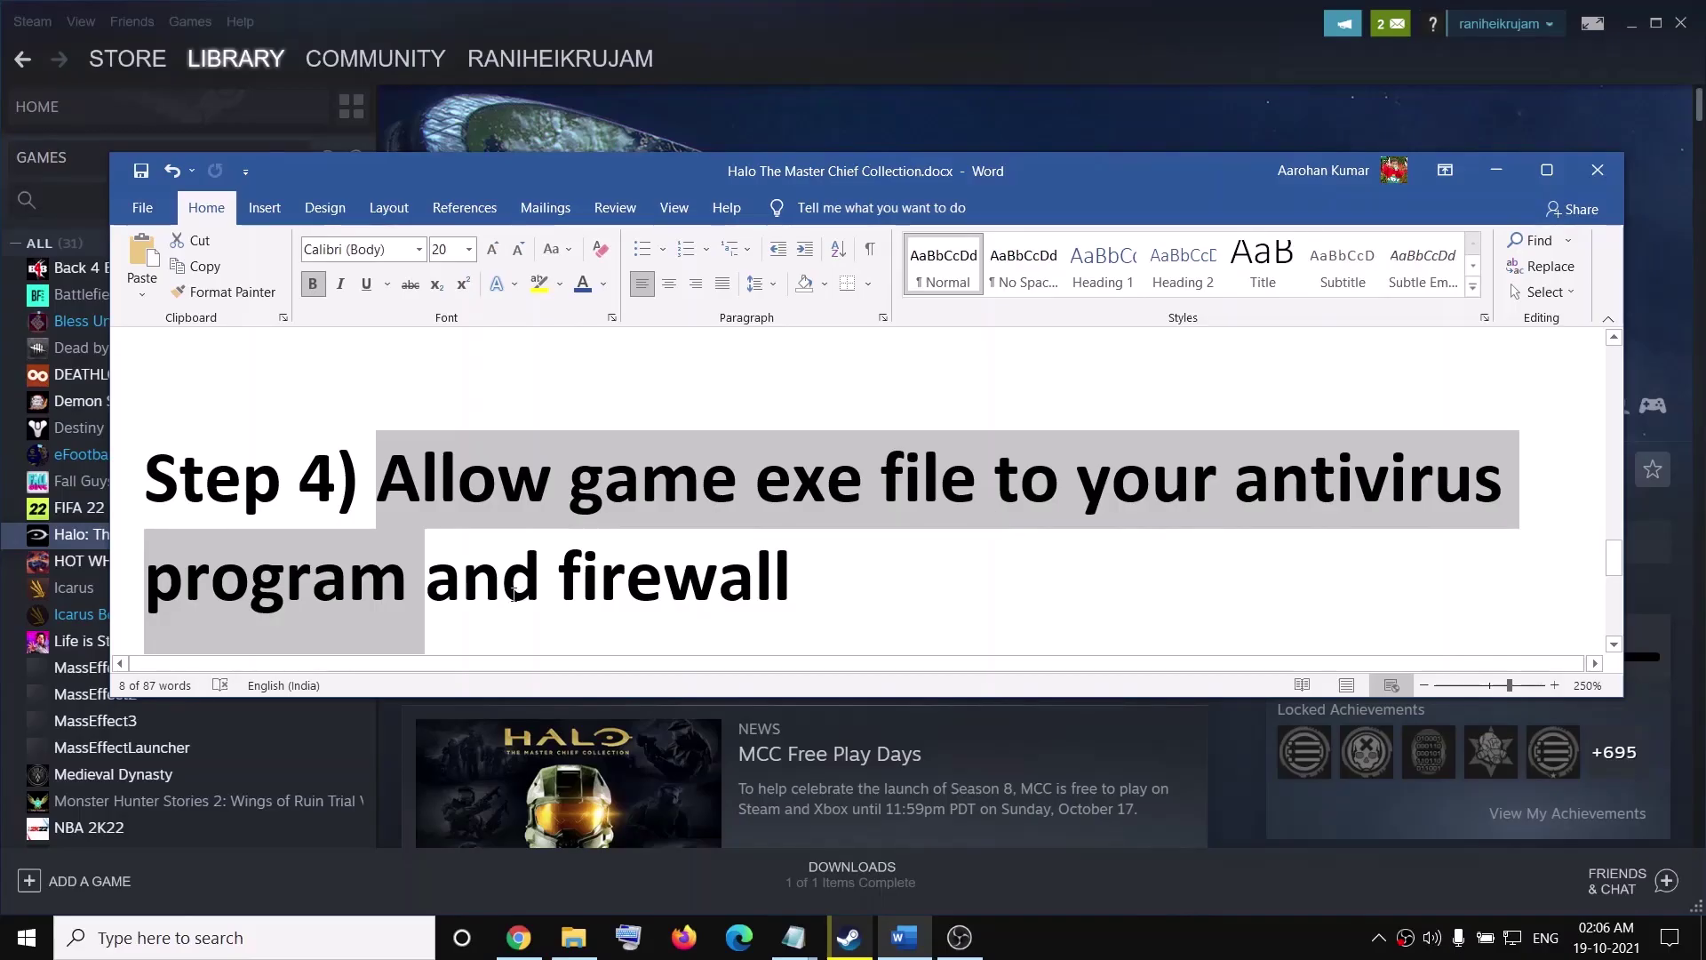
left_click_drag(550, 580, 804, 551)
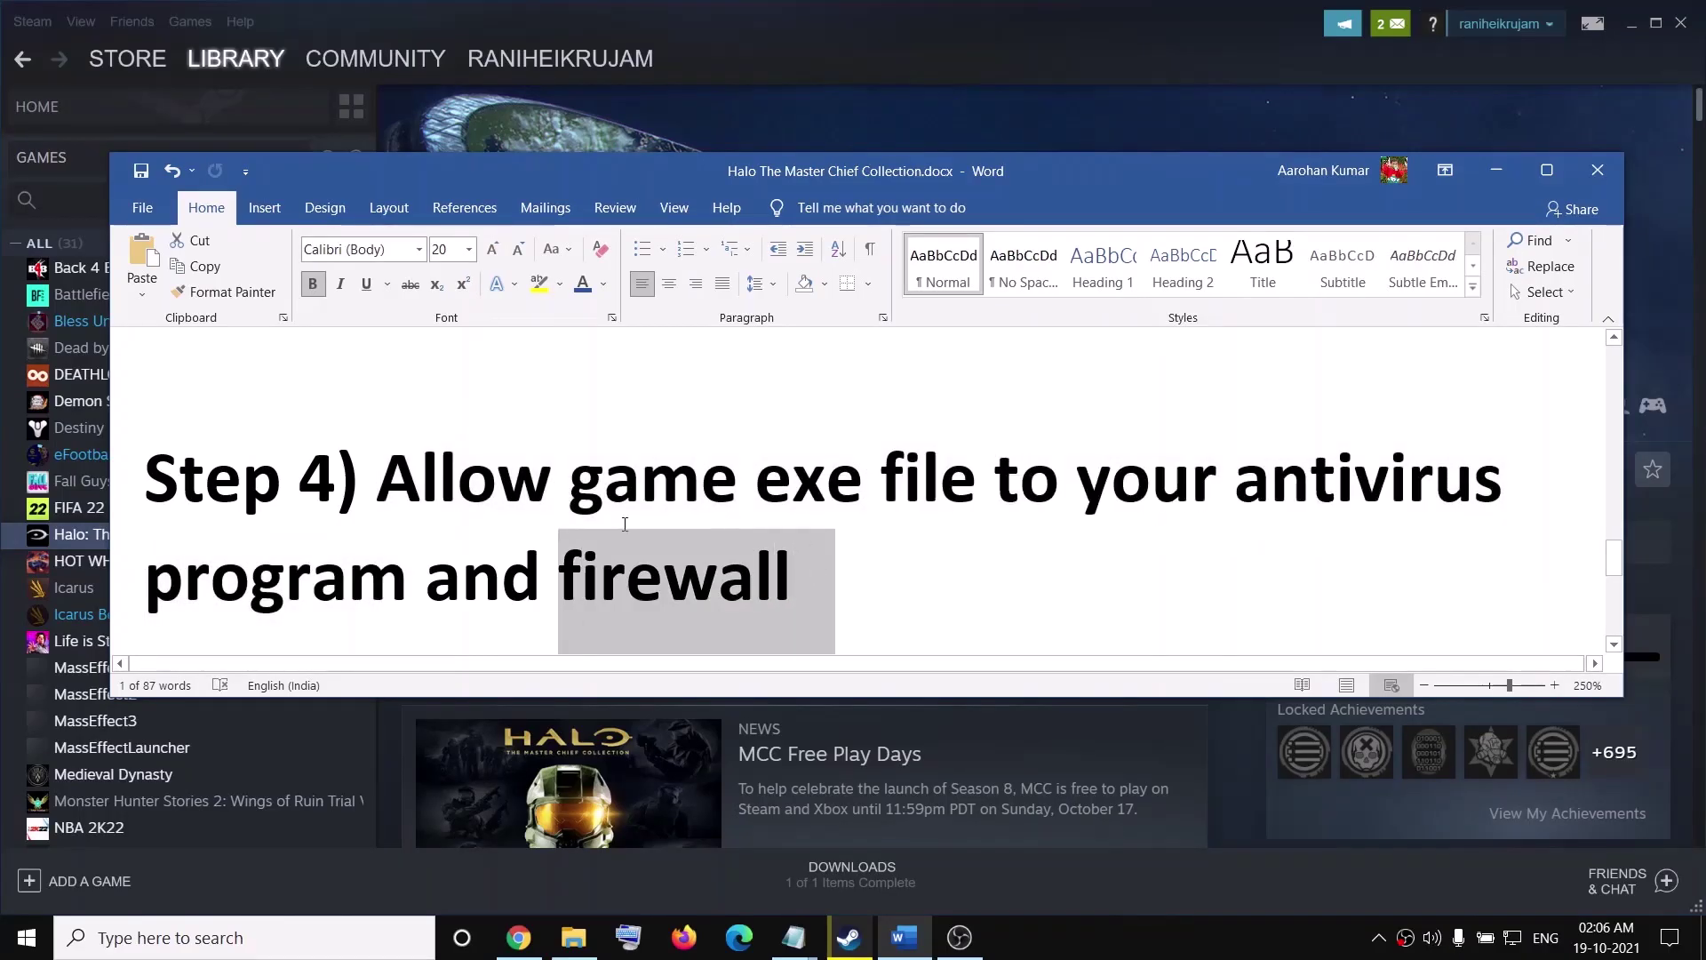
scroll(631, 525, "down", 1)
scroll(631, 525, "down", 1)
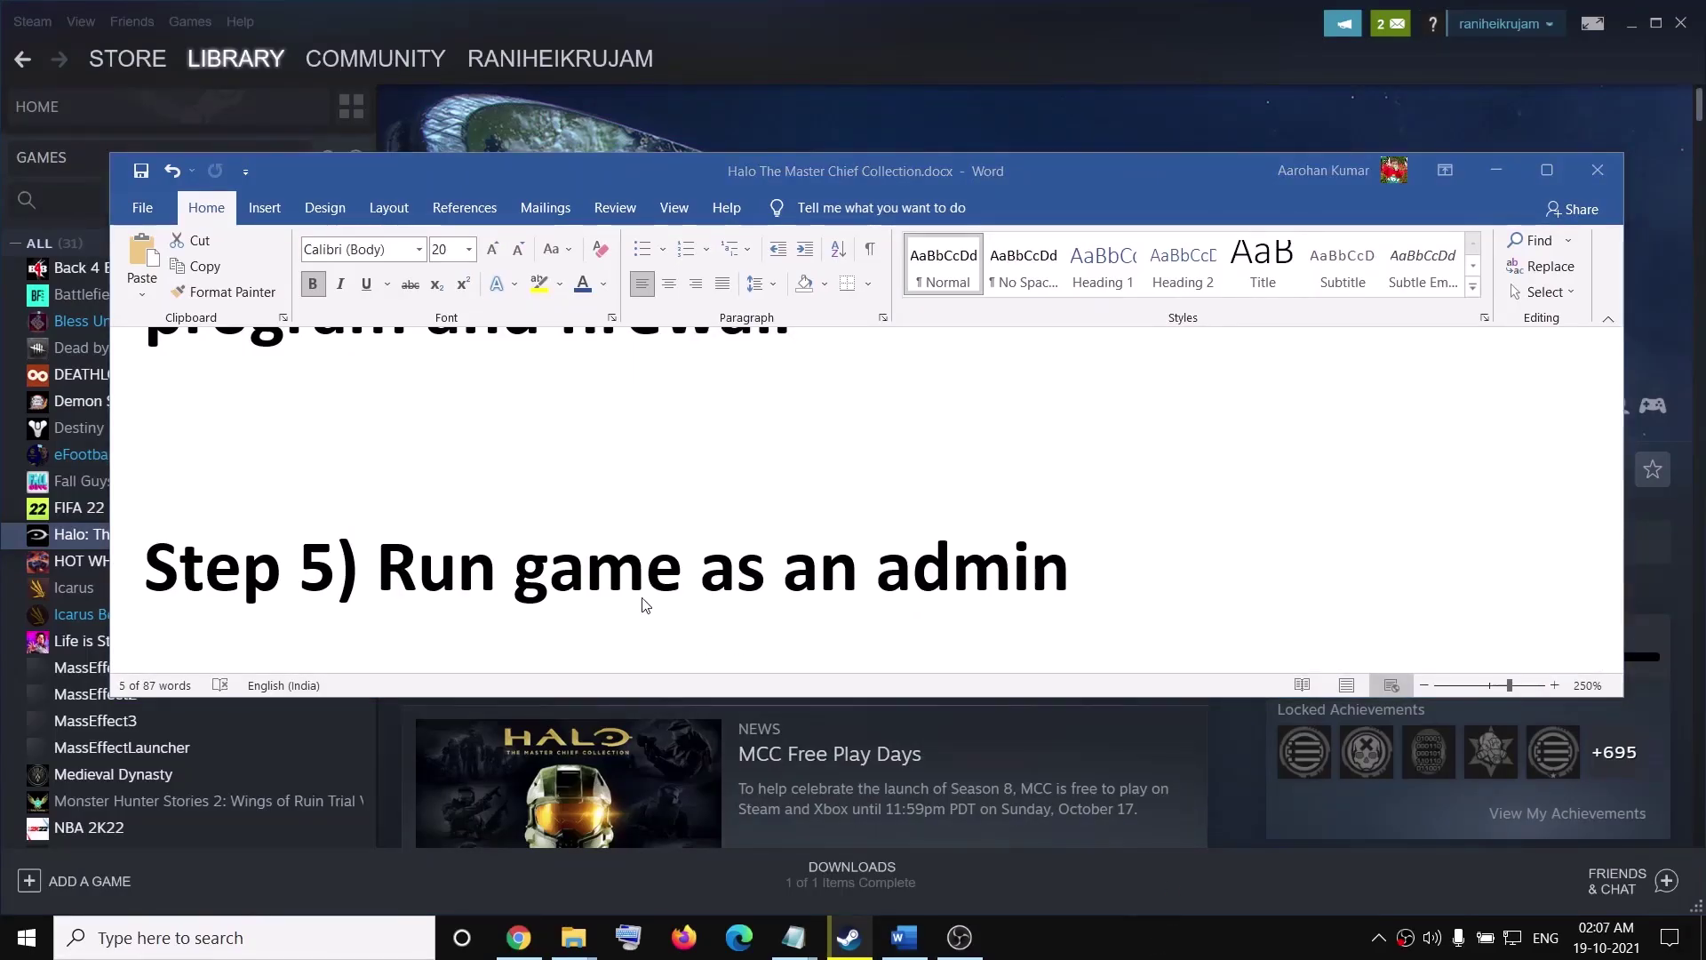
left_click(1480, 169)
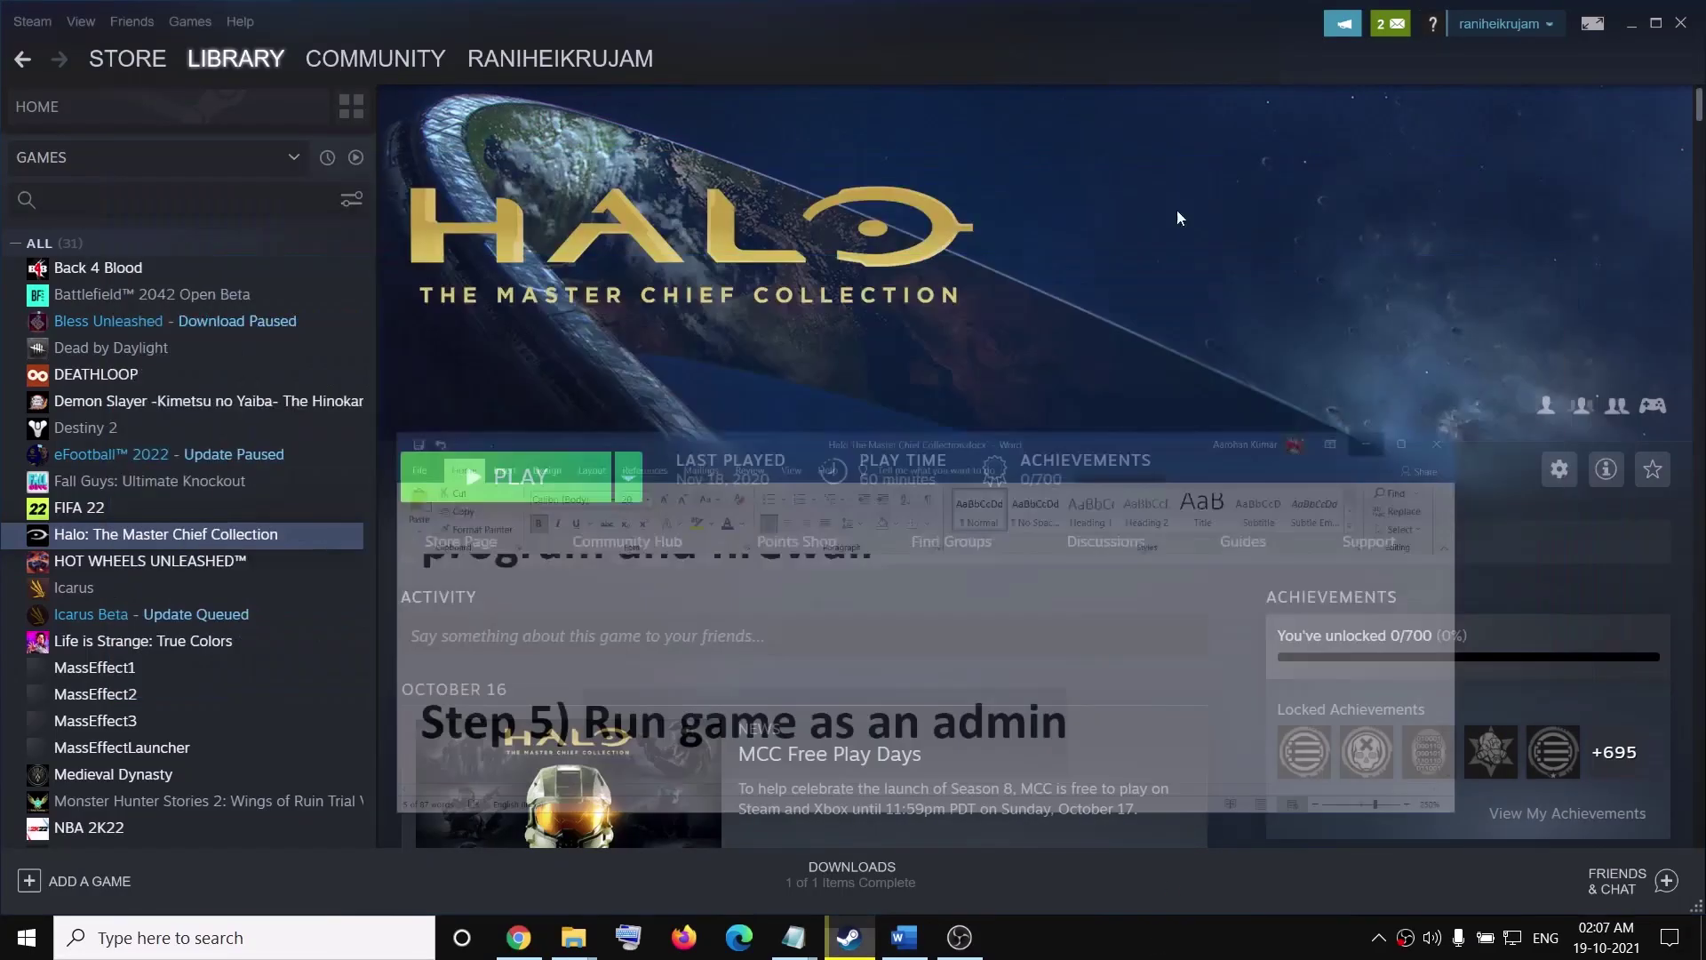
Step: Open Halo MCC's local install folder from Steam's Manage menu and maximize it
right_click(187, 538)
mouse_move(274, 638)
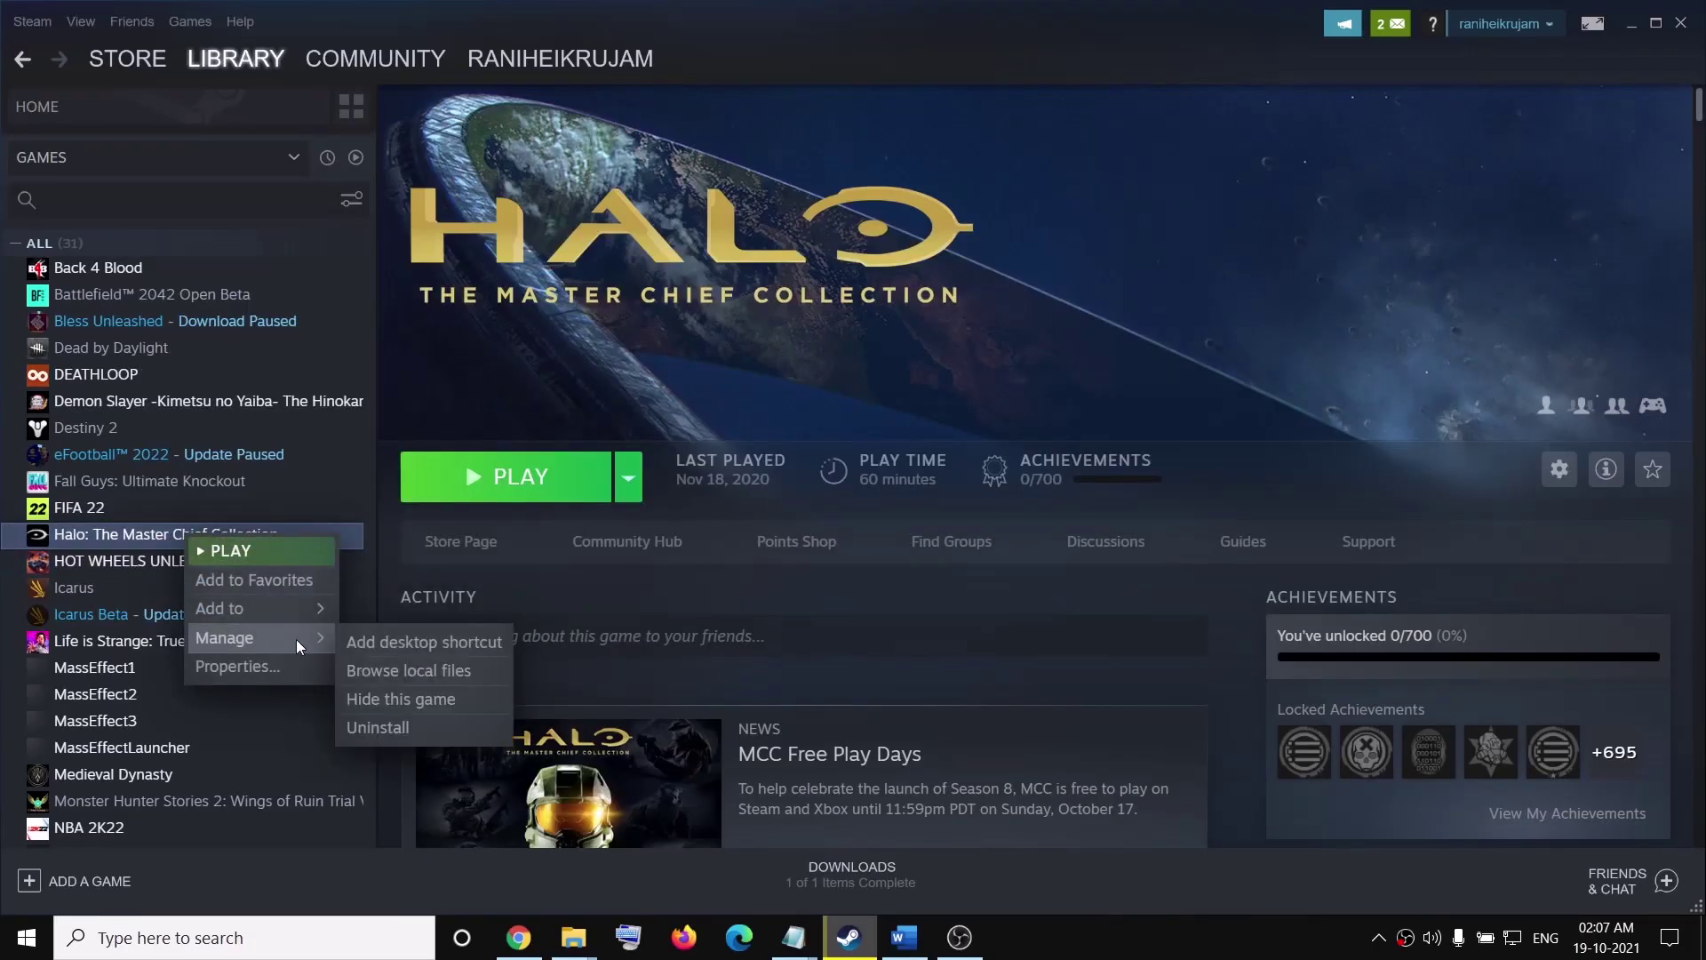
left_click(421, 671)
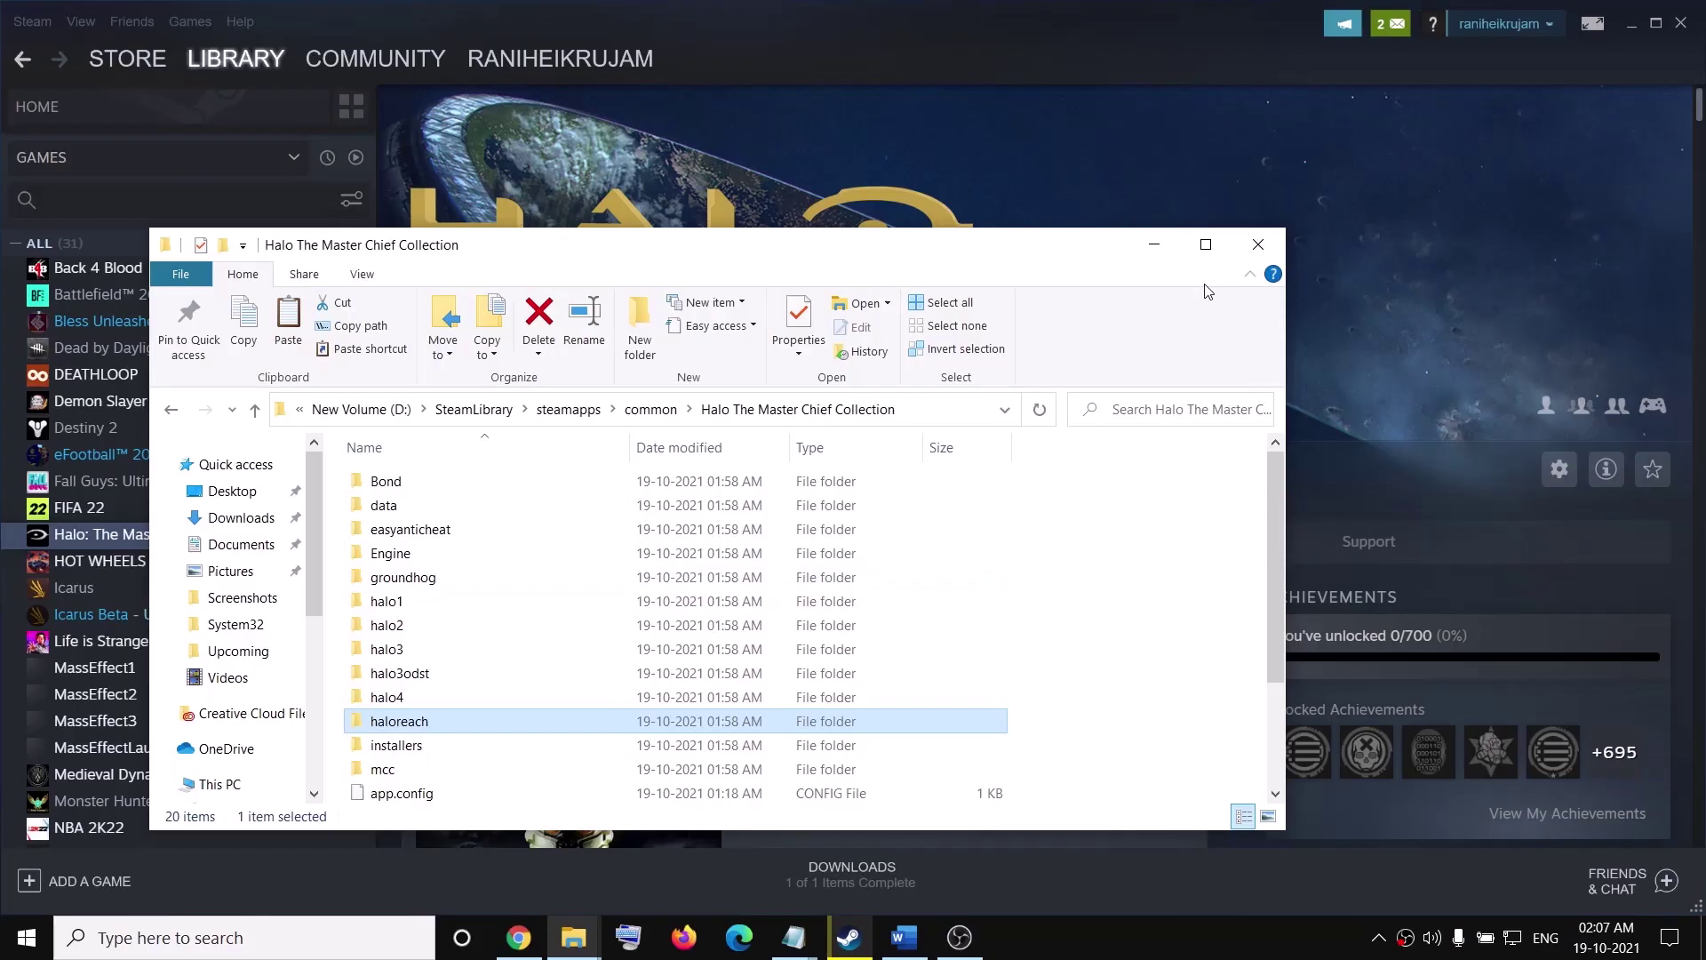
left_click(1206, 253)
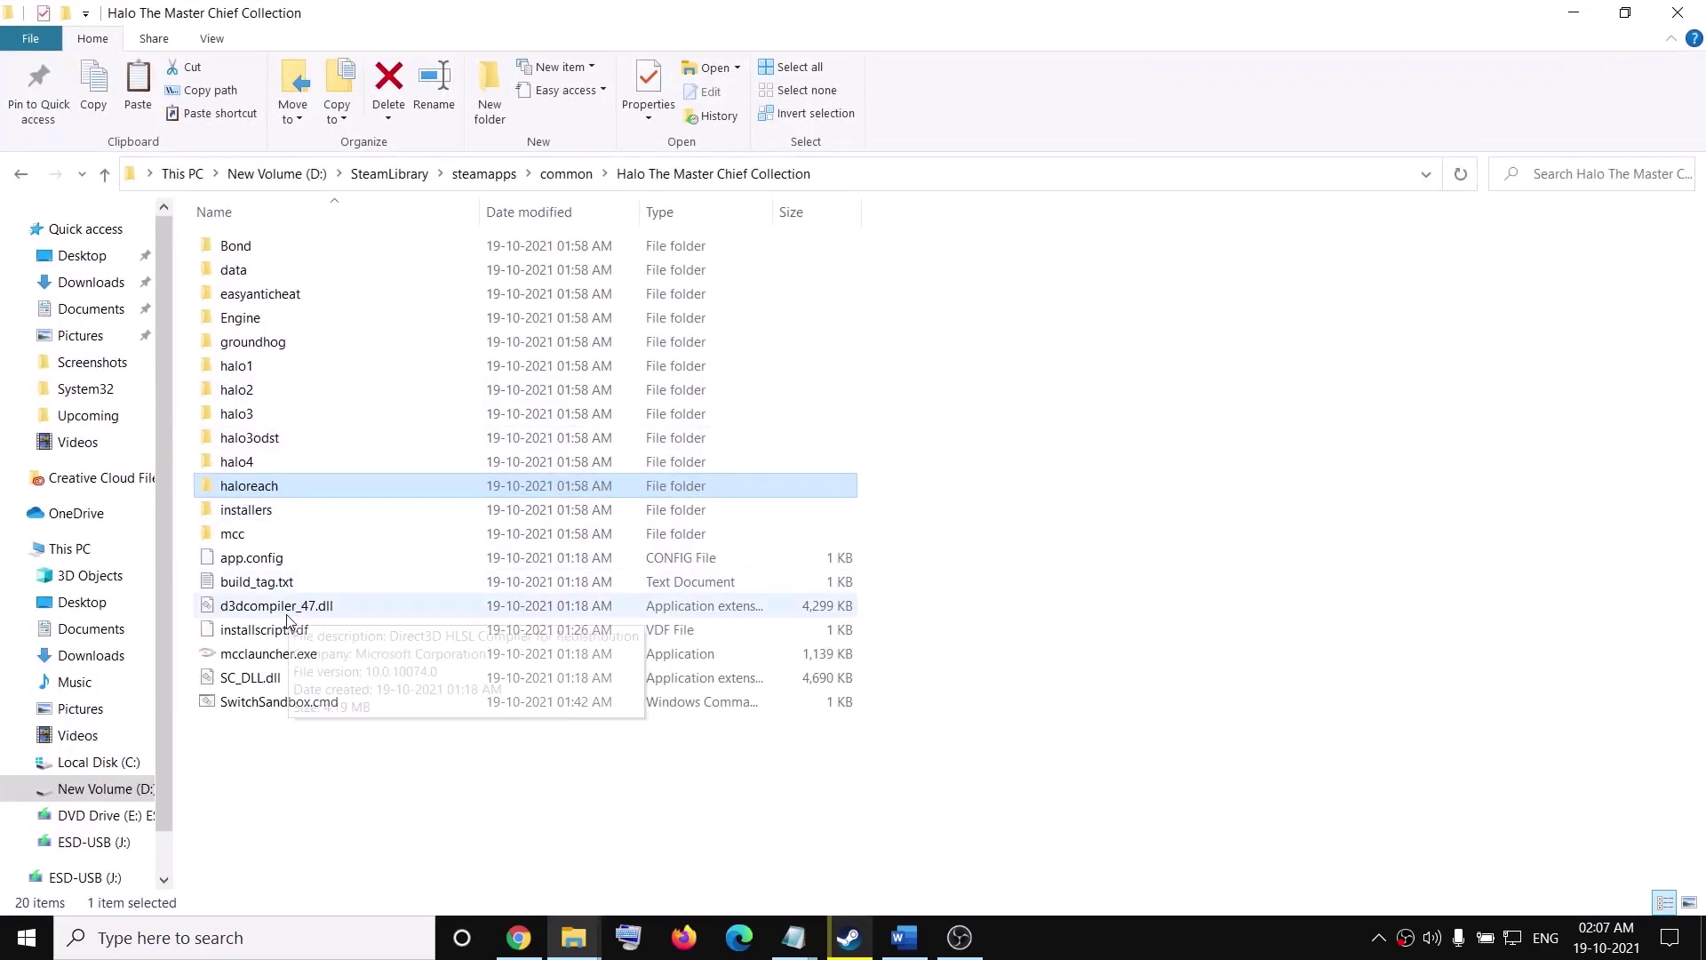
Step: Set mcclauncher.exe to run as administrator under Compatibility, then close the folder window
left_click(266, 653)
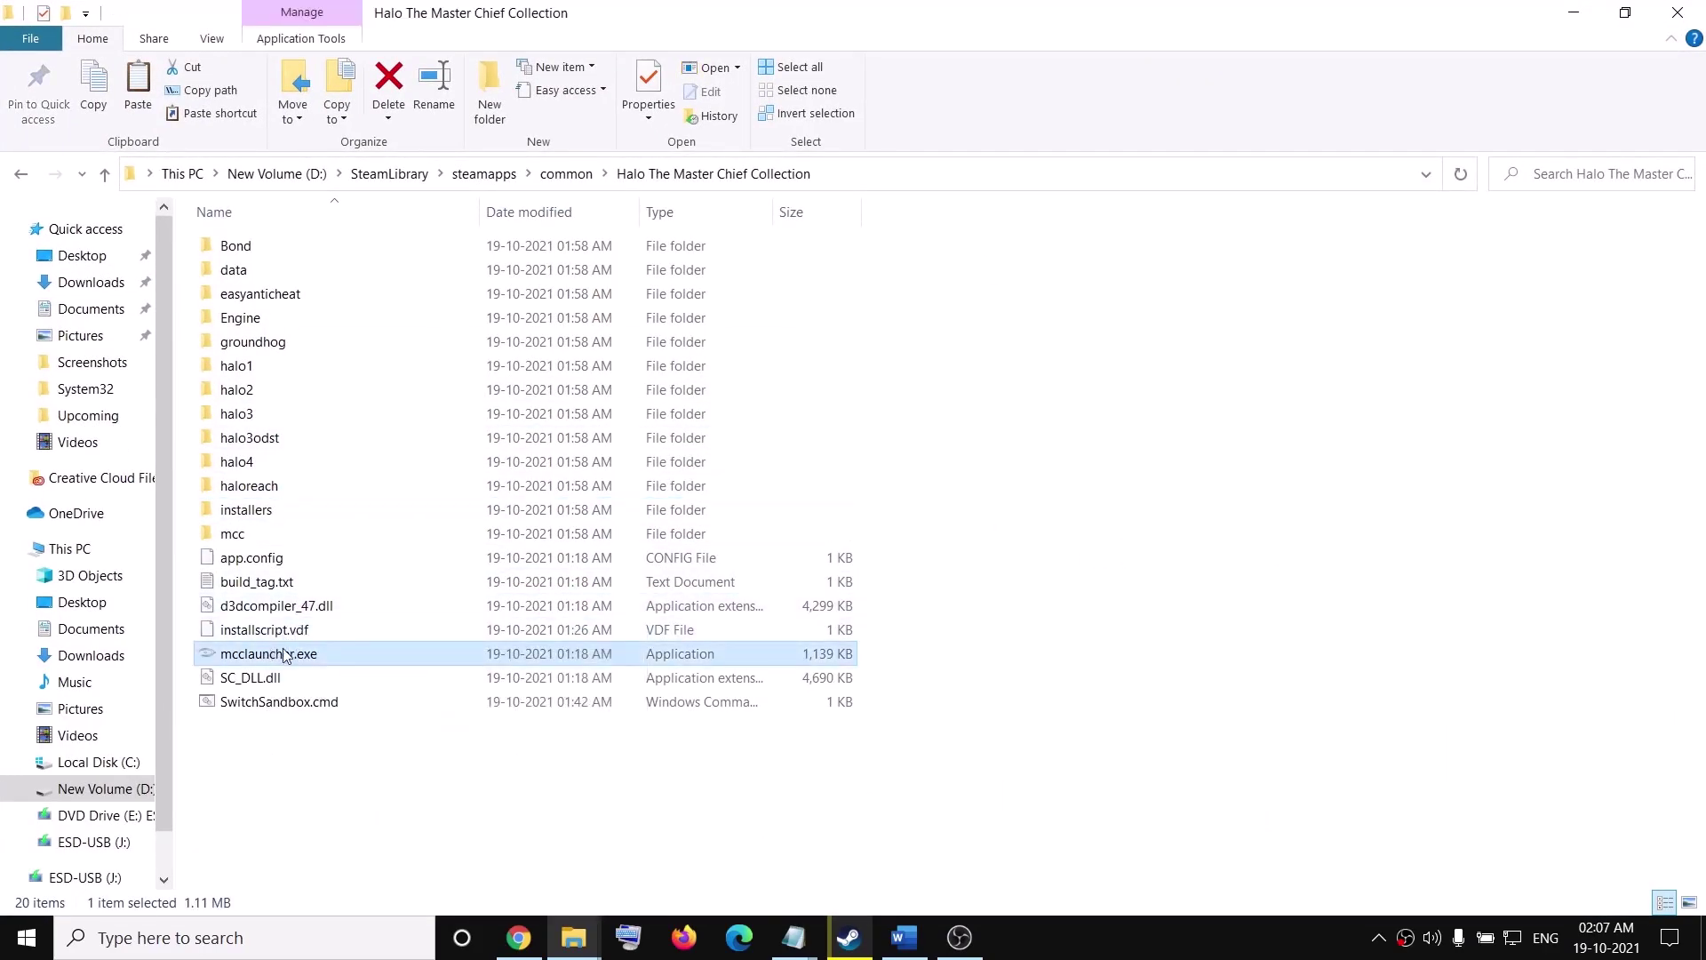
right_click(298, 659)
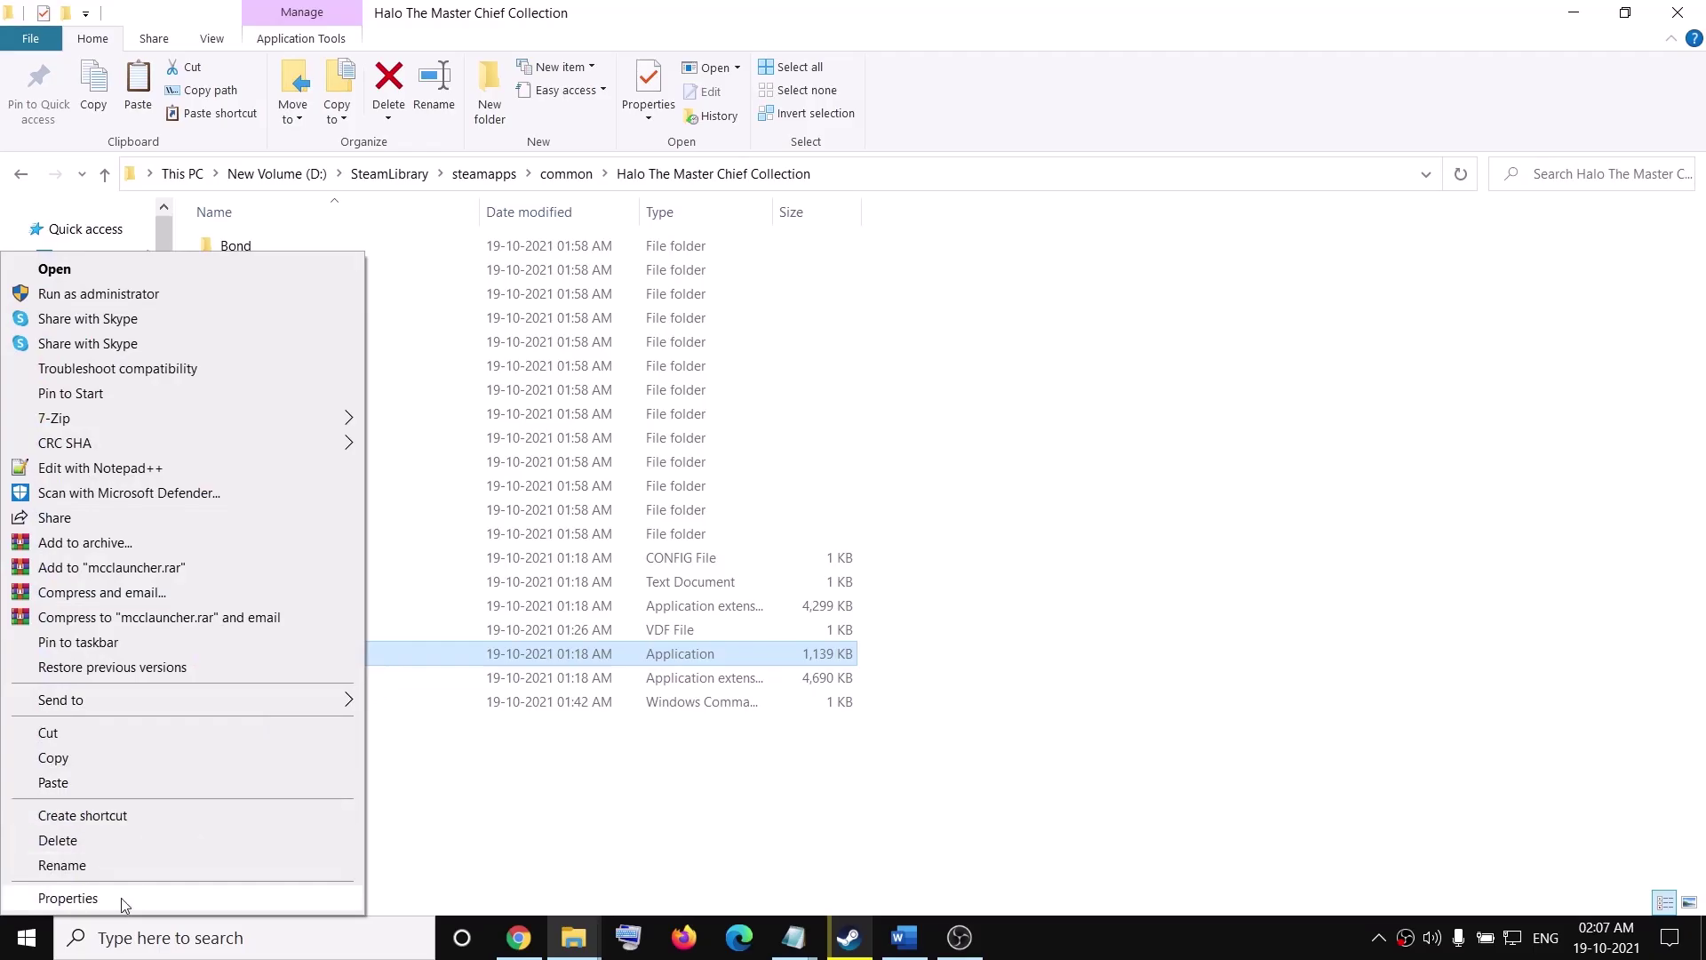
left_click(123, 898)
left_click(512, 384)
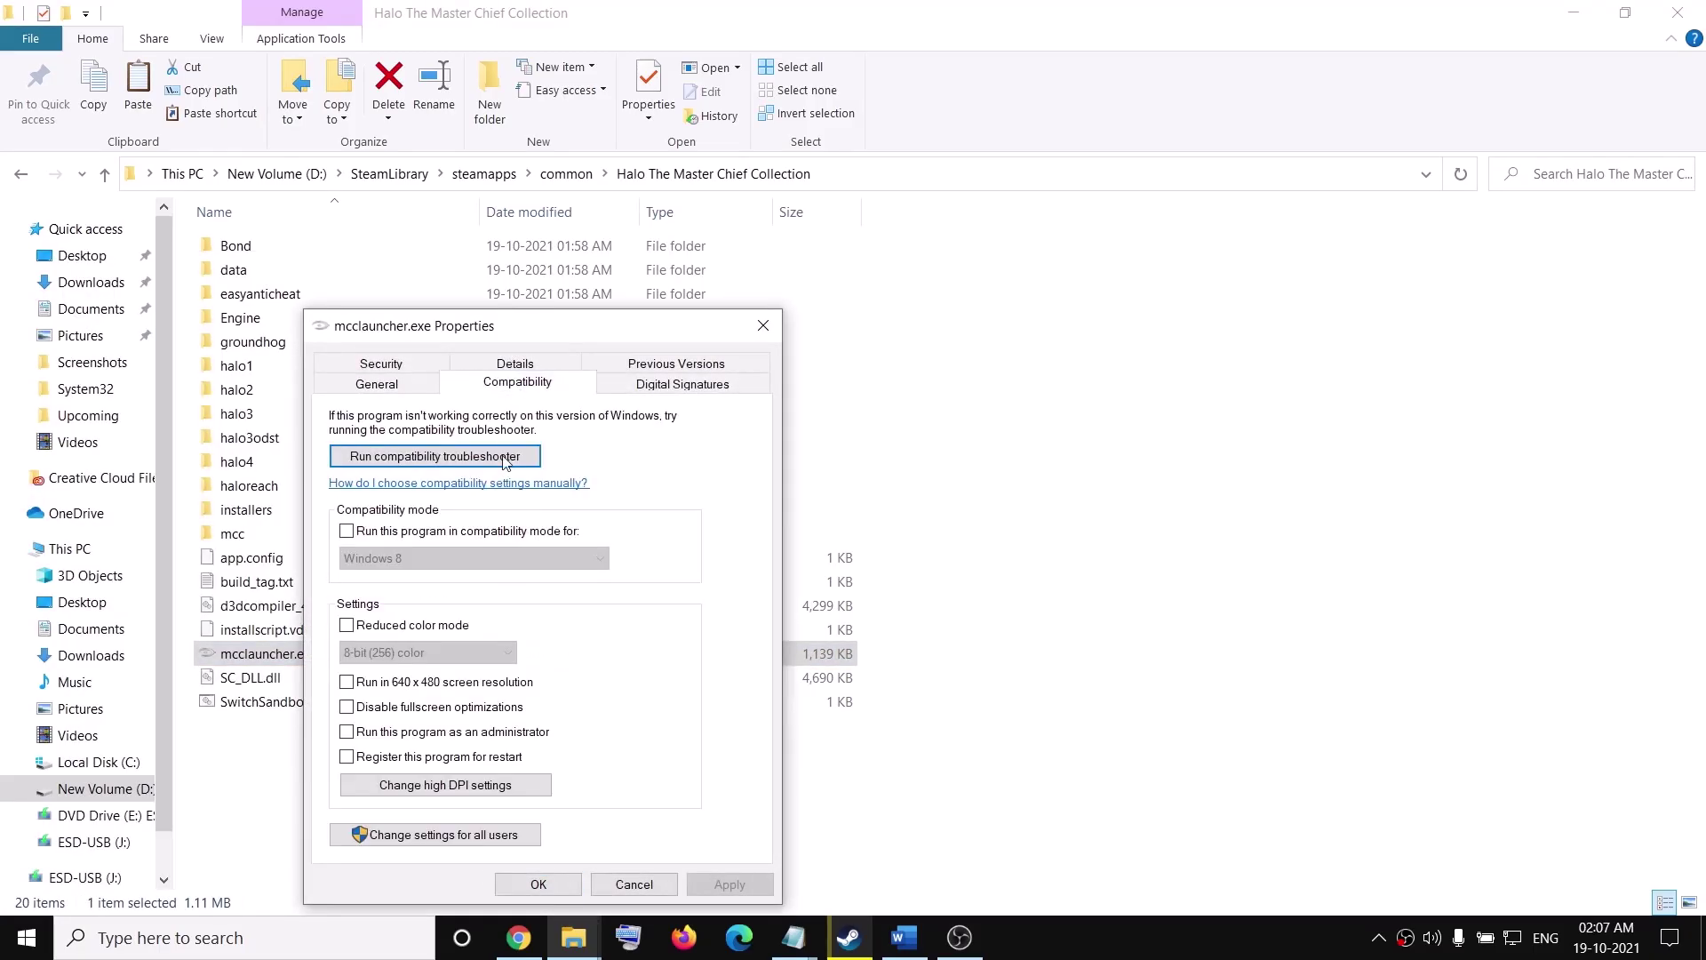
left_click(425, 734)
left_click(546, 884)
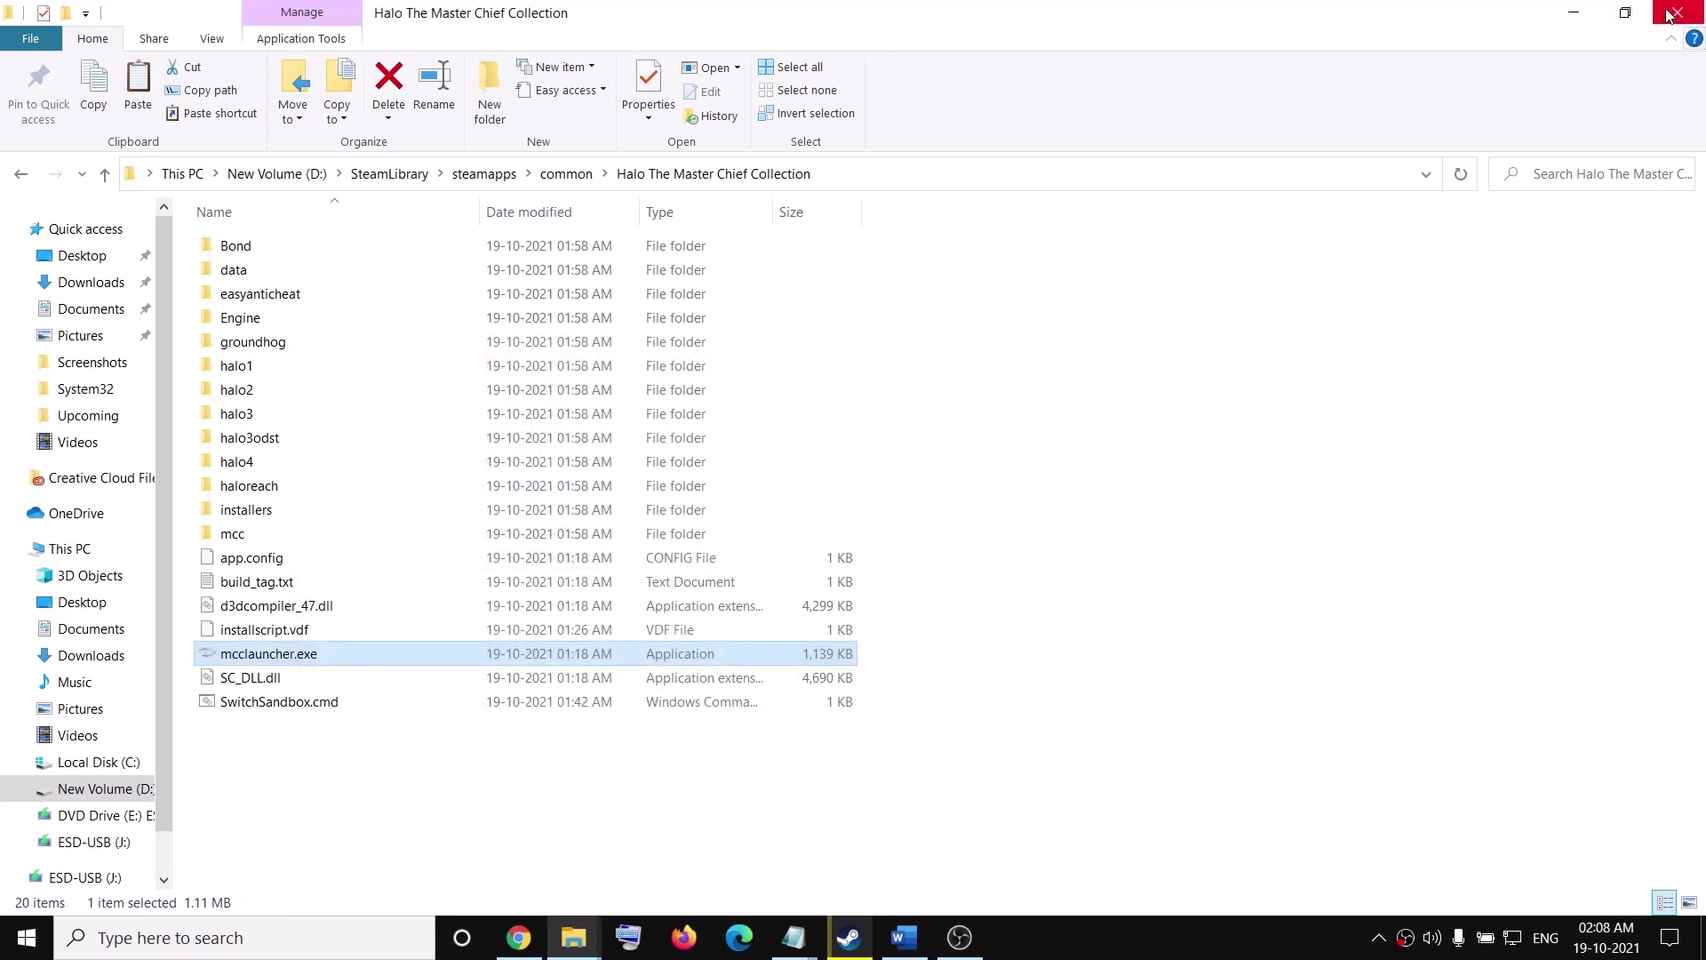
left_click(1674, 14)
left_click(904, 938)
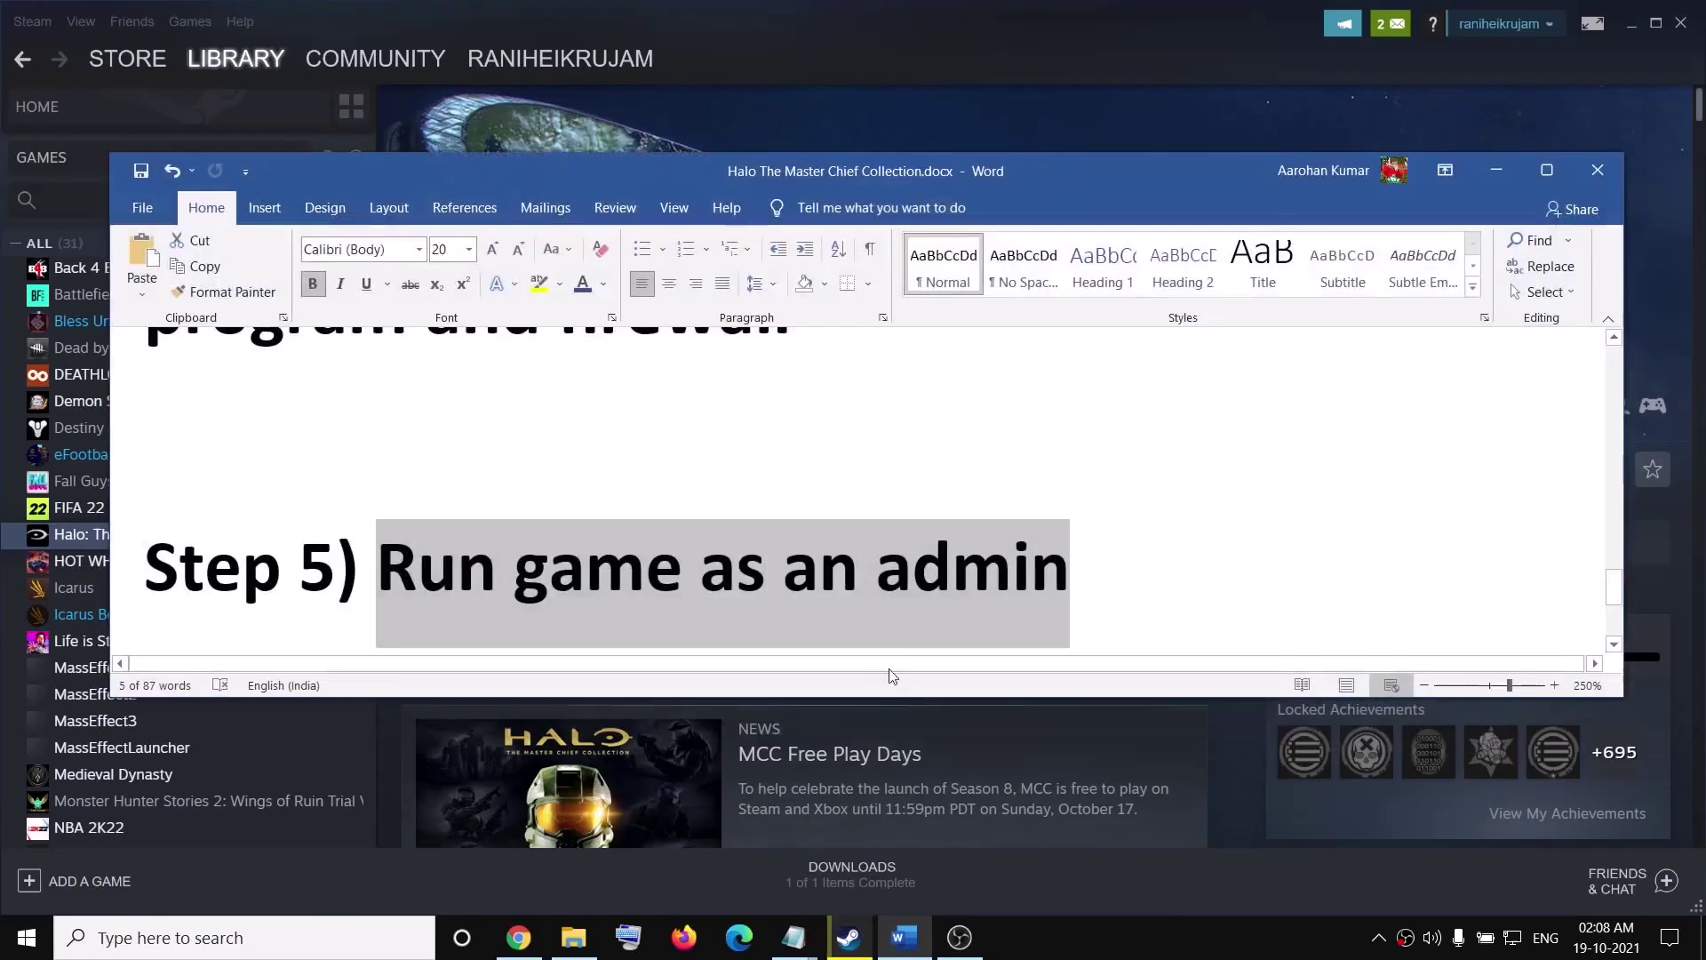
Step: Highlight the Step 6 verify-game-files instruction in the Word guide, then minimize Word
scroll(747, 515, "down", 3)
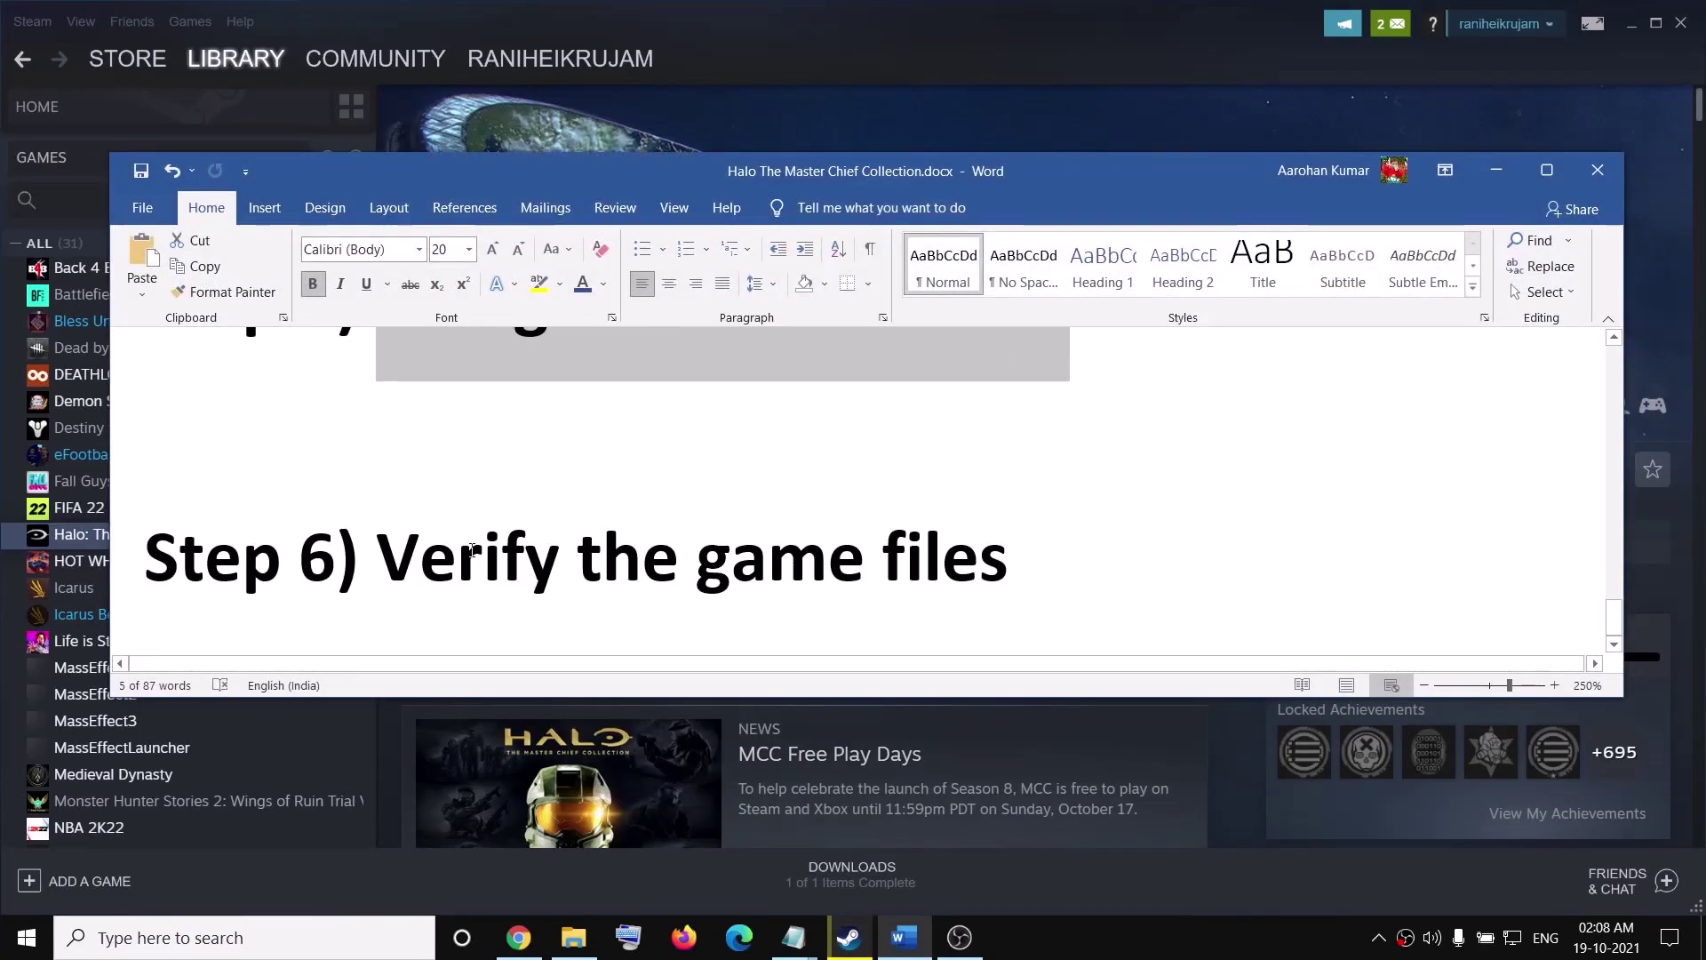
left_click_drag(397, 551, 885, 559)
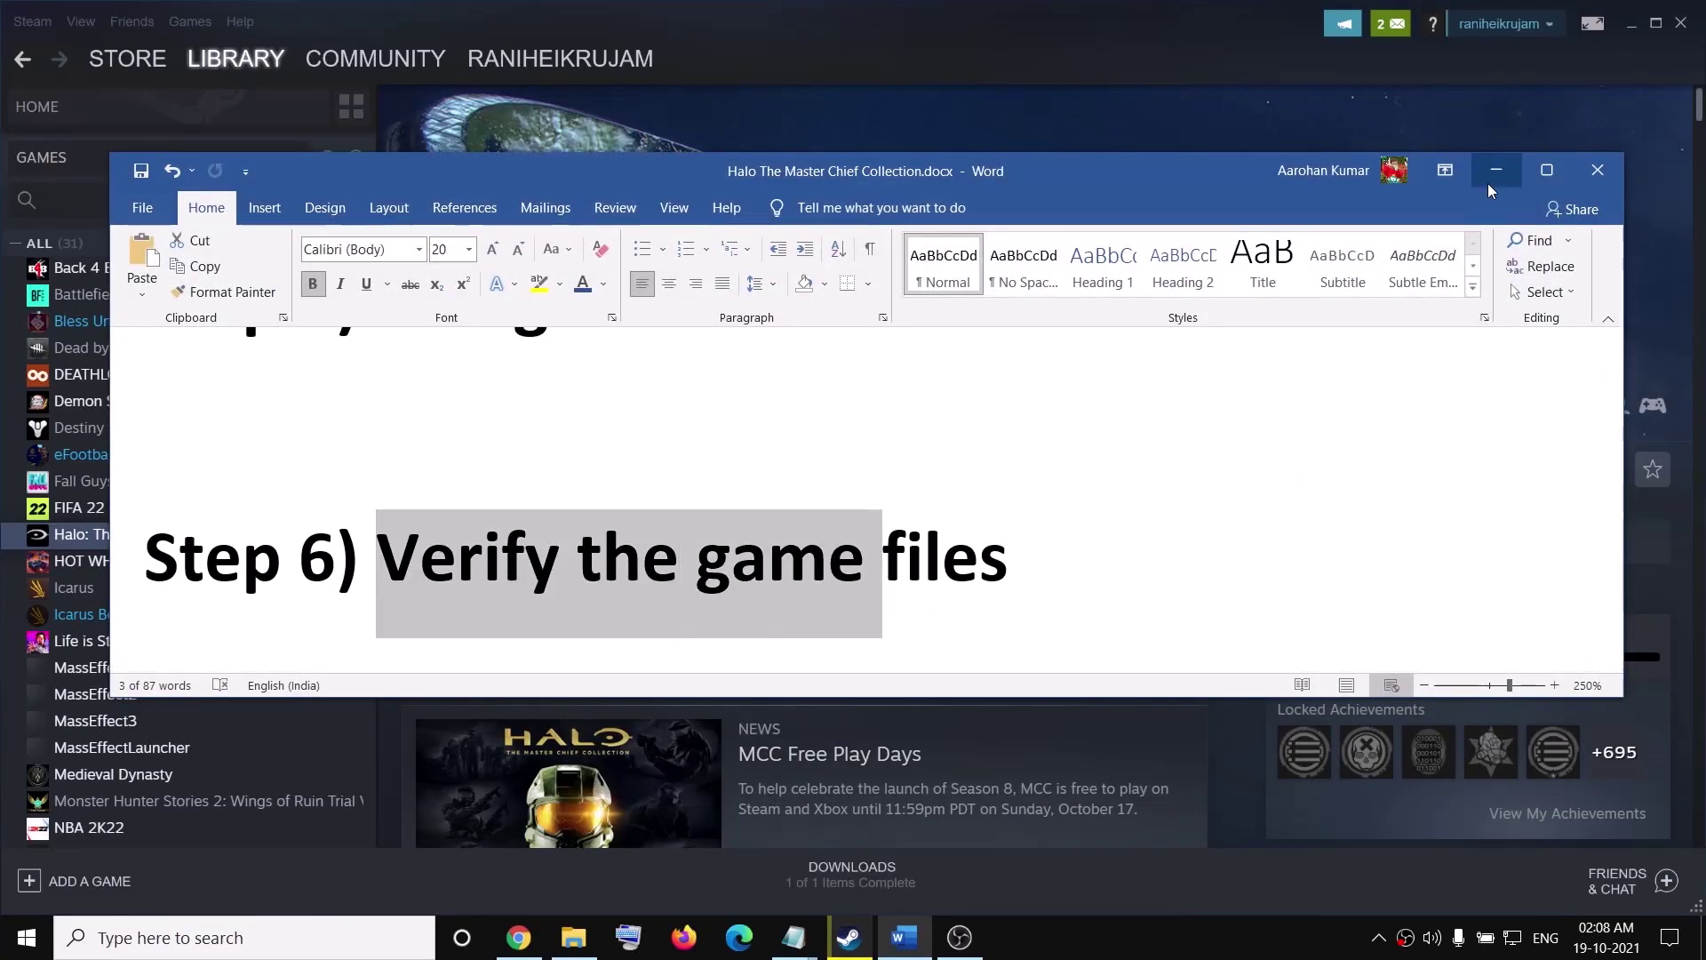
left_click(1495, 171)
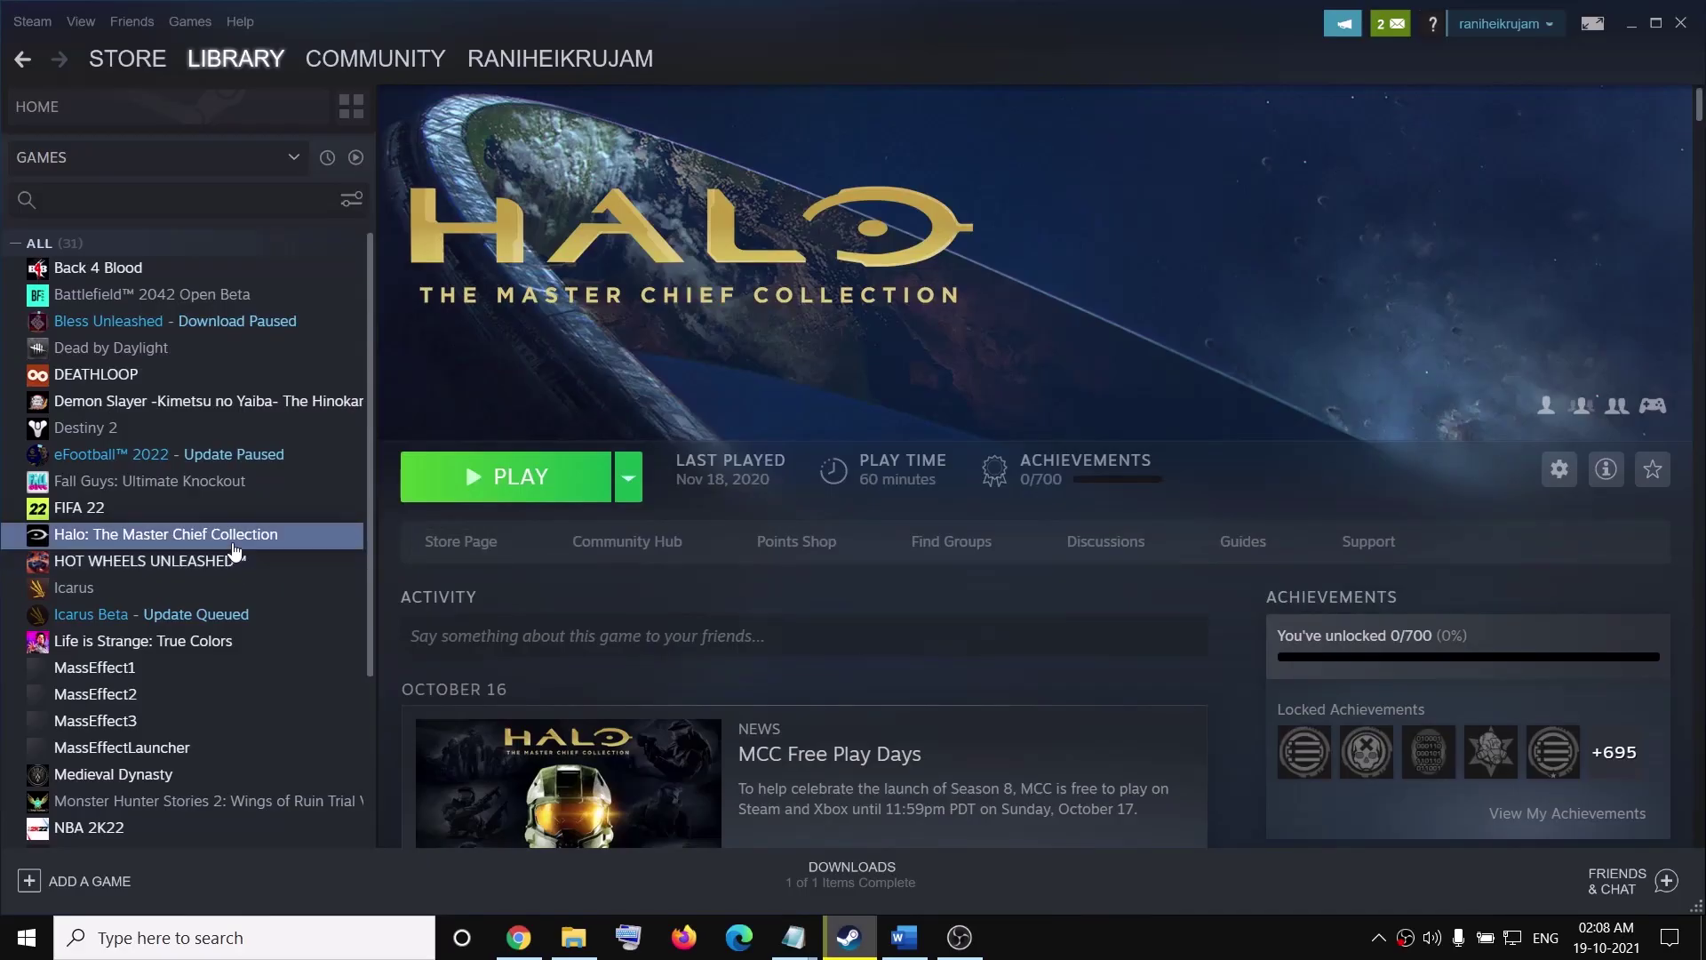
Step: Open Local Files in Halo: The Master Chief Collection's Steam properties, then close the properties window
right_click(235, 543)
left_click(300, 676)
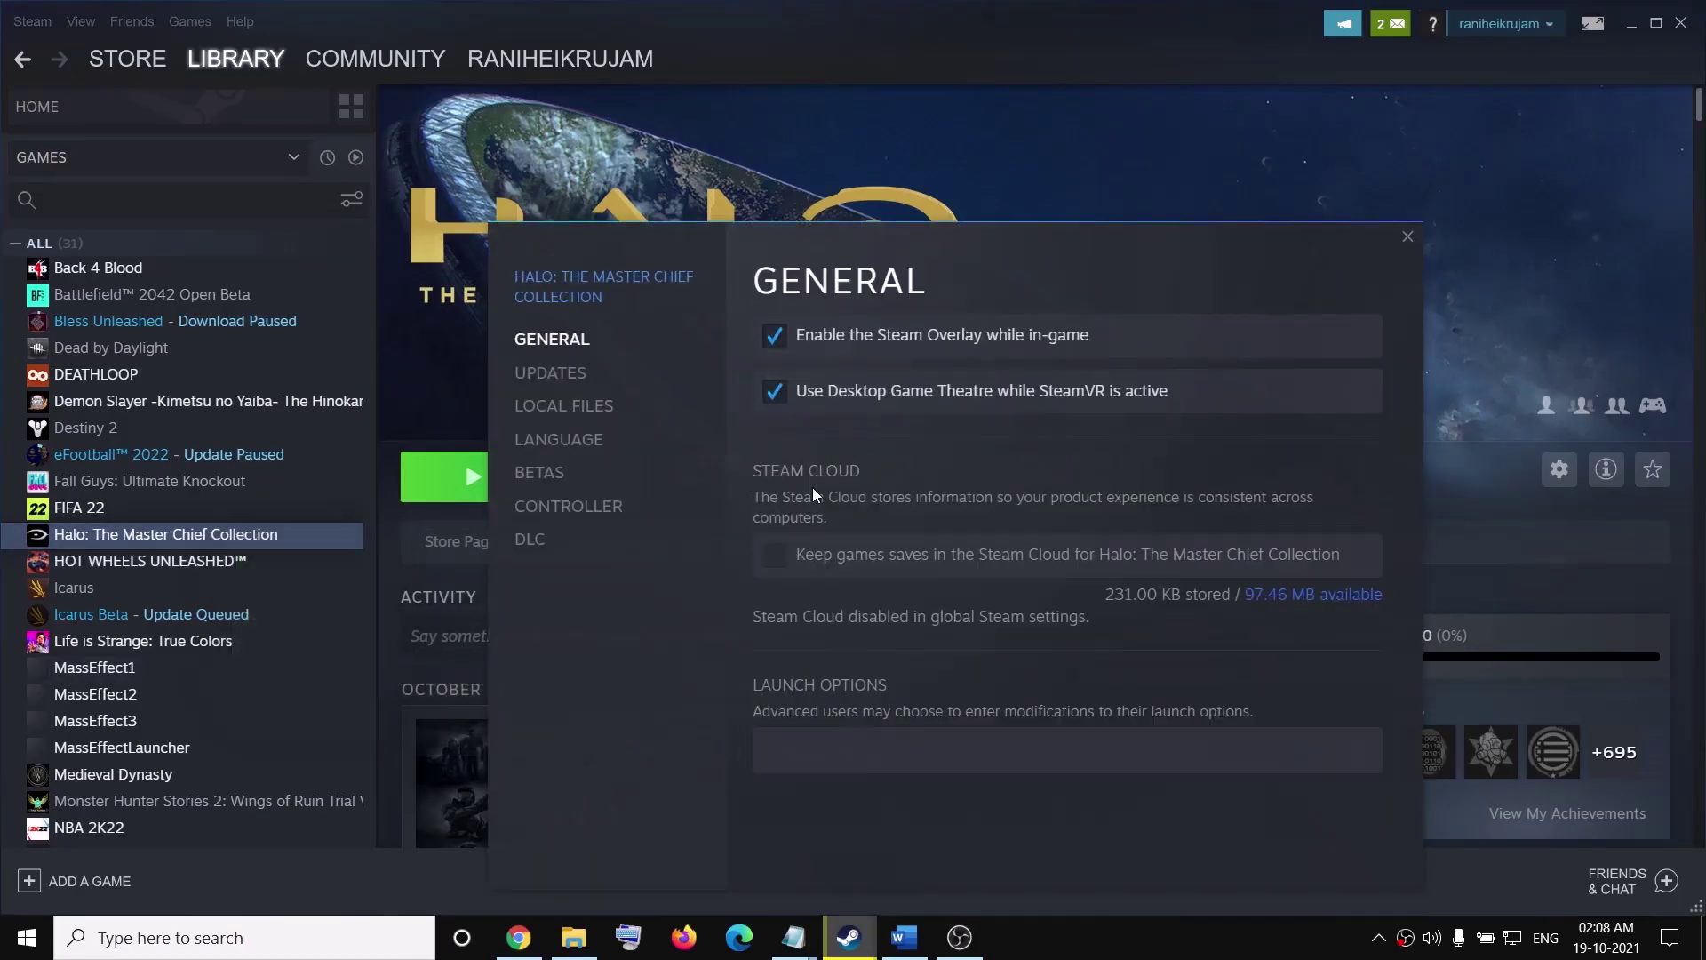
left_click(563, 405)
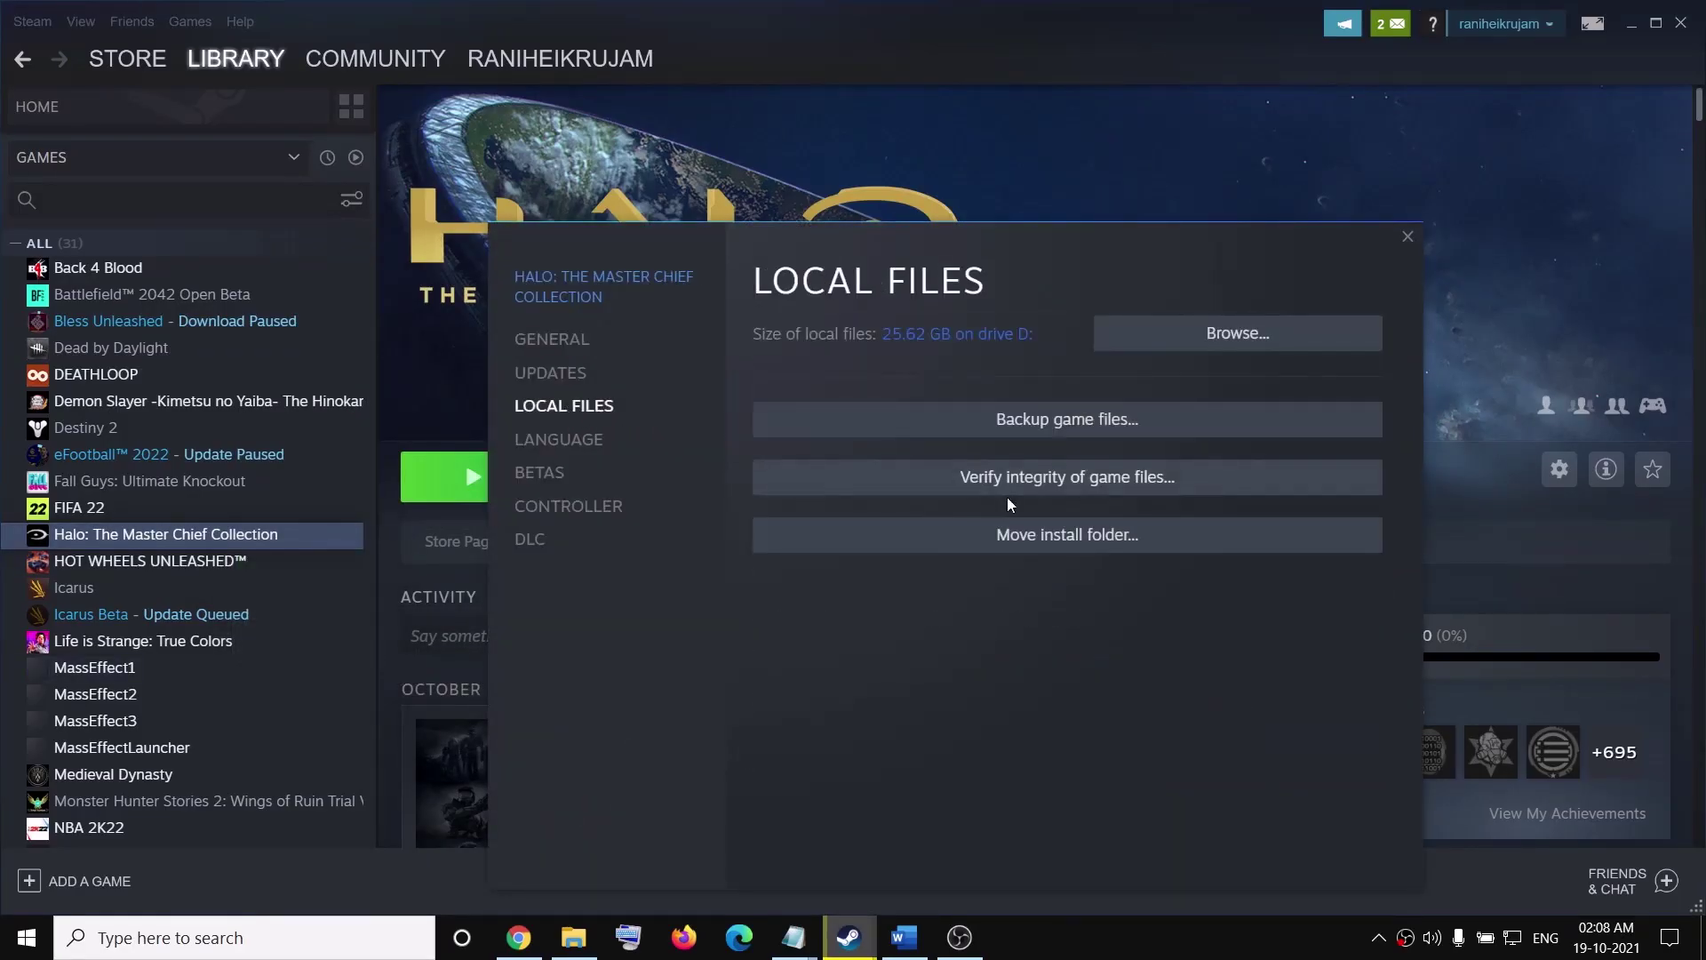
left_click(1408, 238)
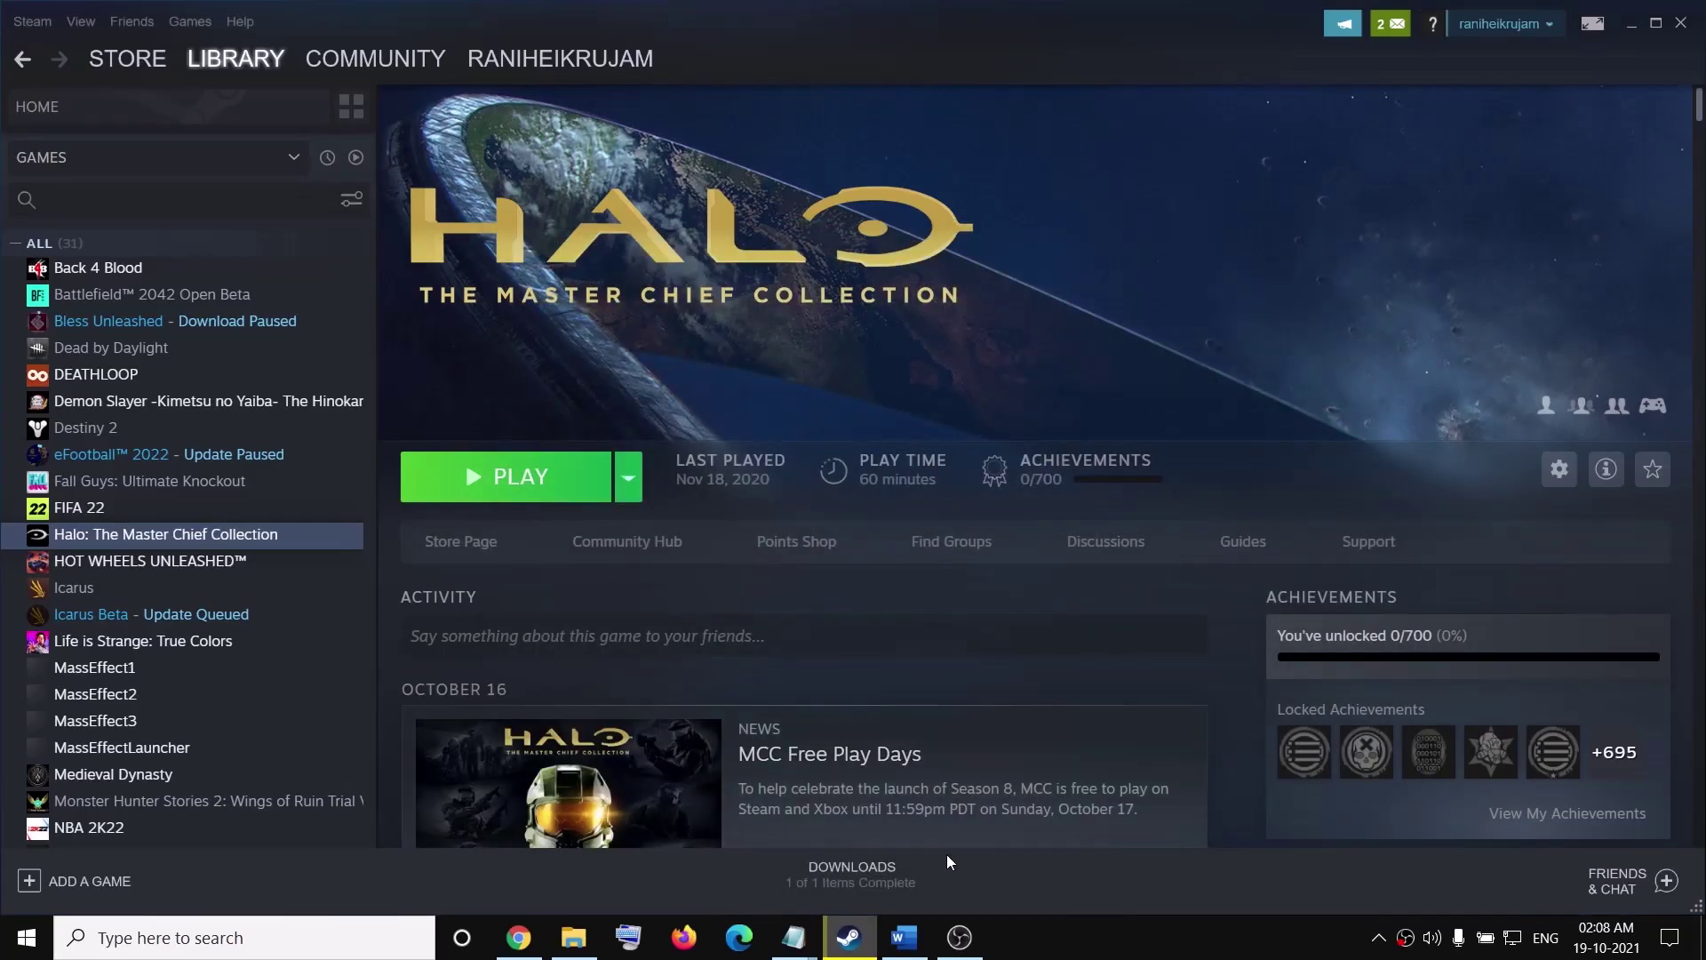